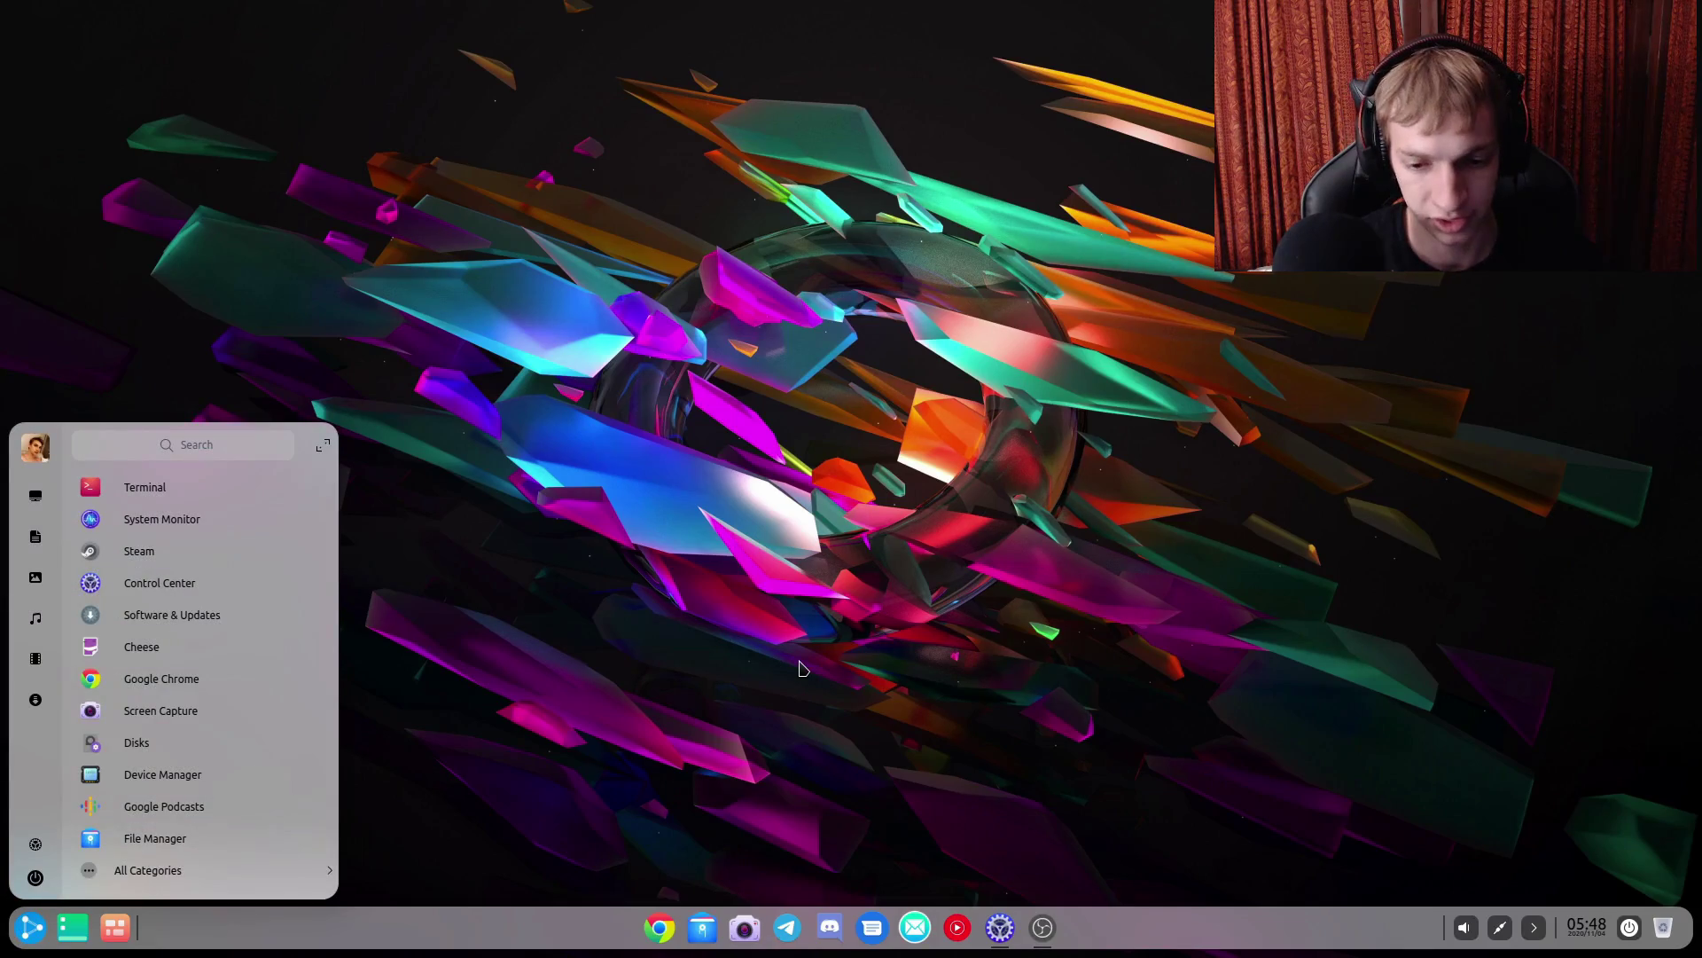
{"action": "left_click", "coordinate": [803, 668]}
{"action": "left_click", "coordinate": [999, 928]}
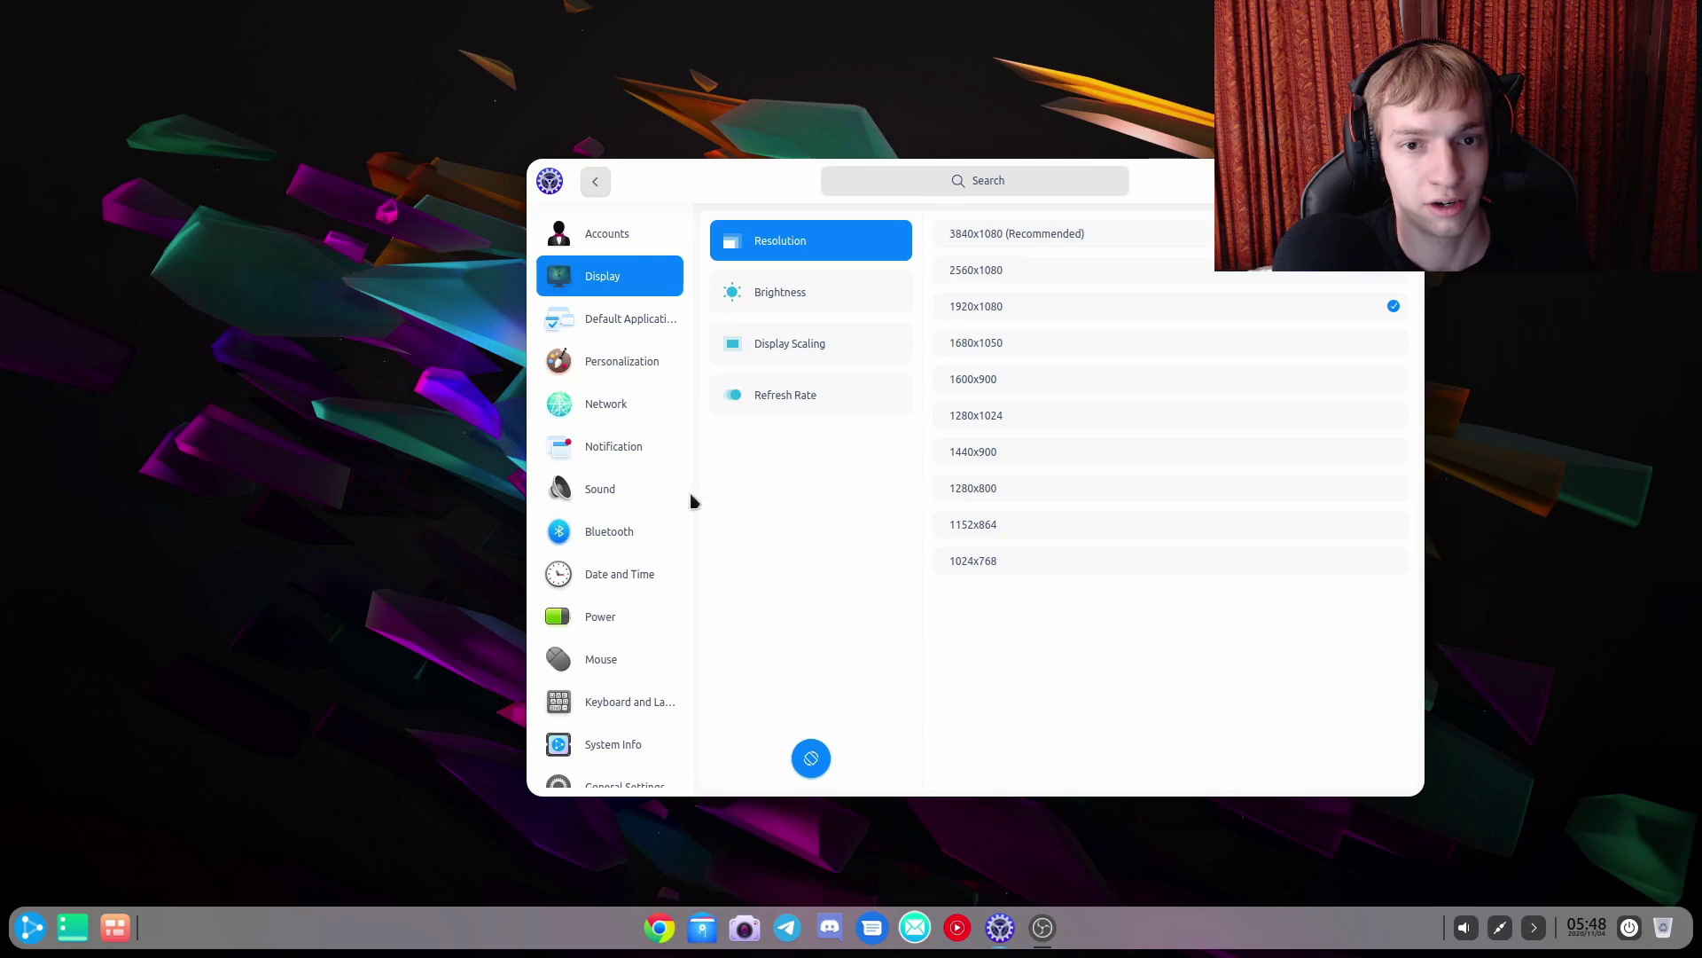
{"action": "left_click", "coordinate": [630, 759]}
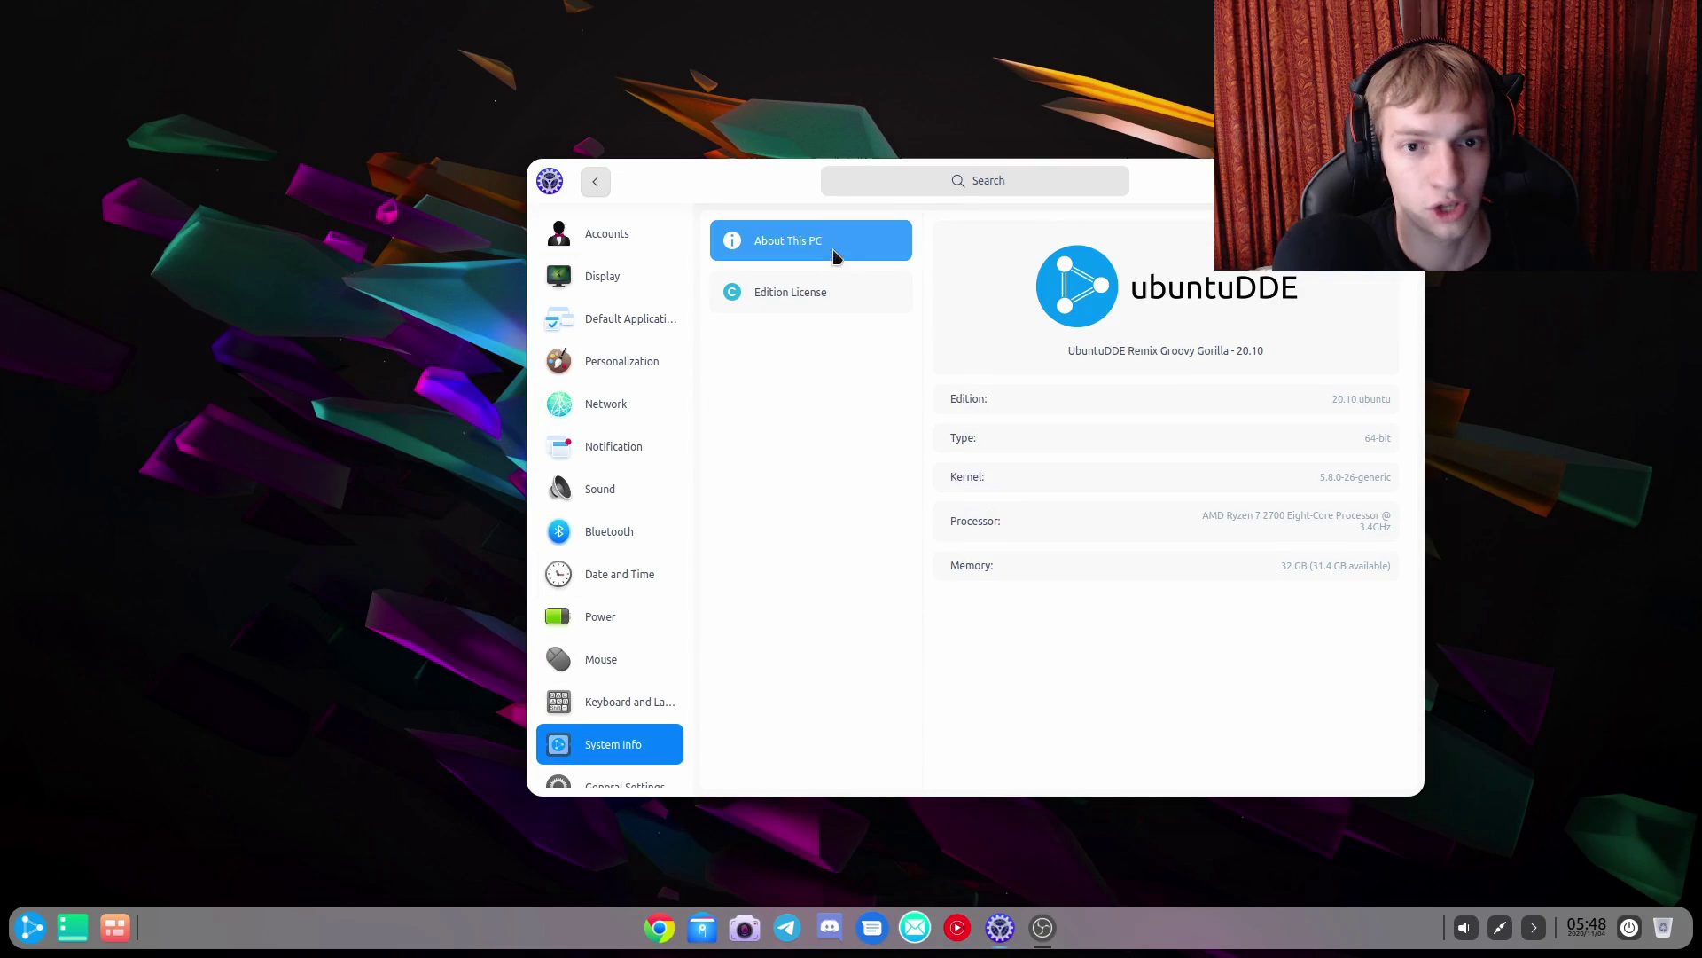
{"action": "left_click_drag", "start_coordinate": [836, 169], "coordinate": [480, 137]}
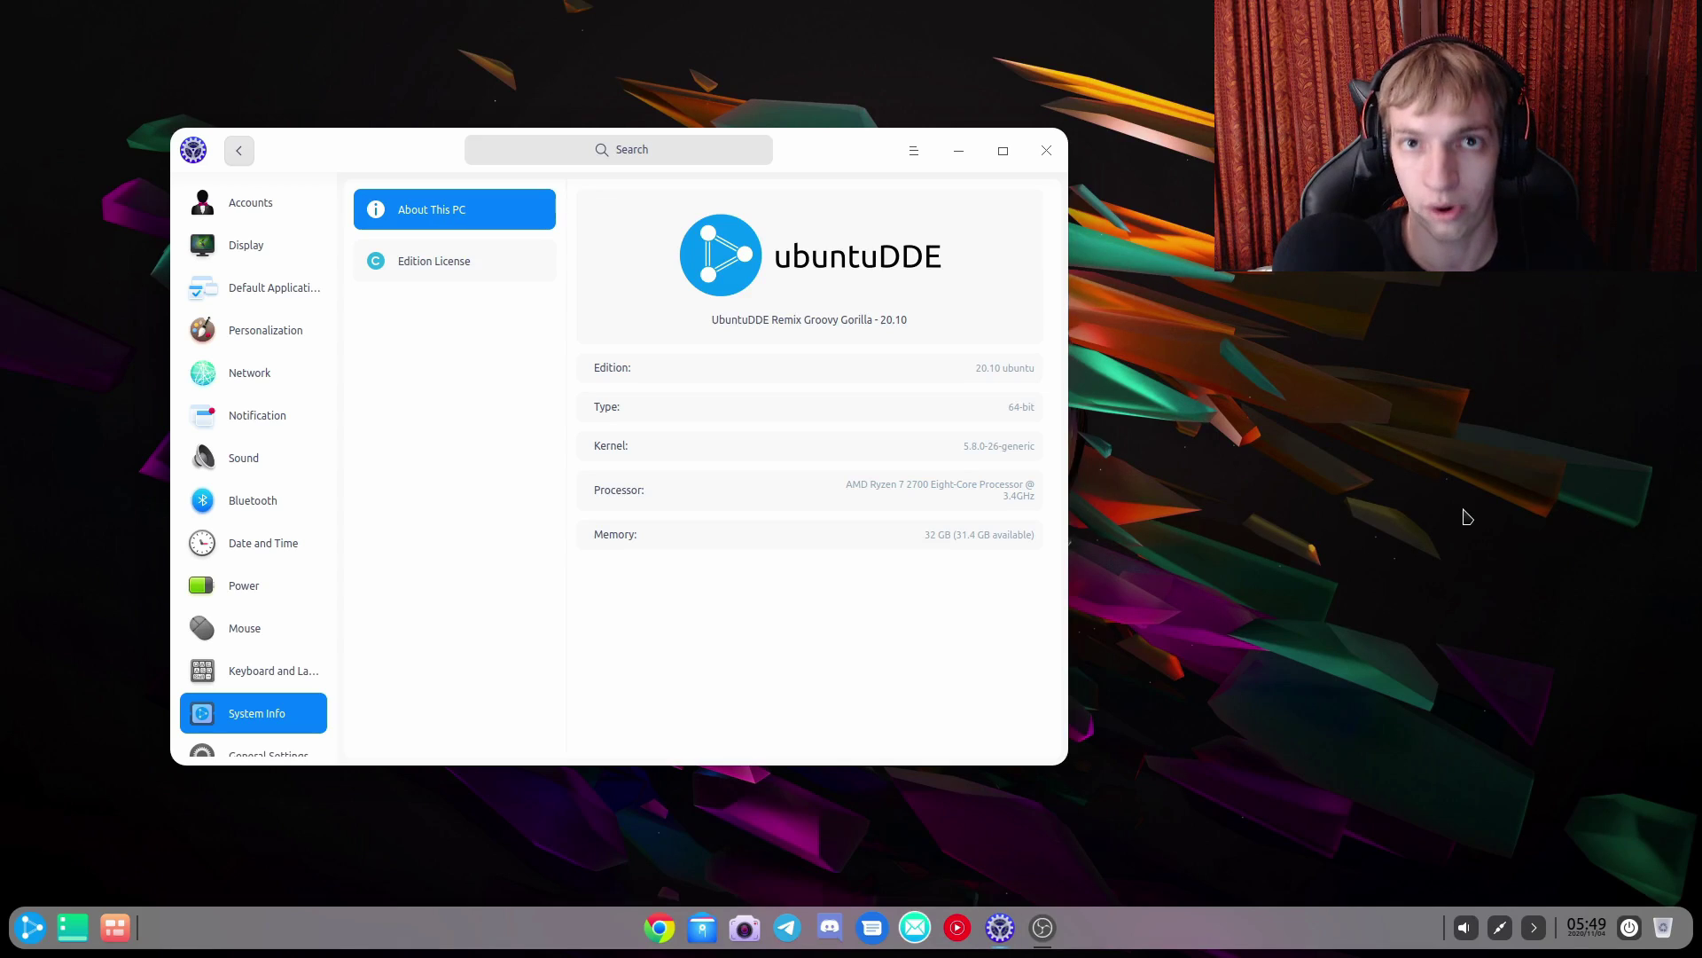
{"action": "left_click_drag", "start_coordinate": [816, 137], "coordinate": [892, 158]}
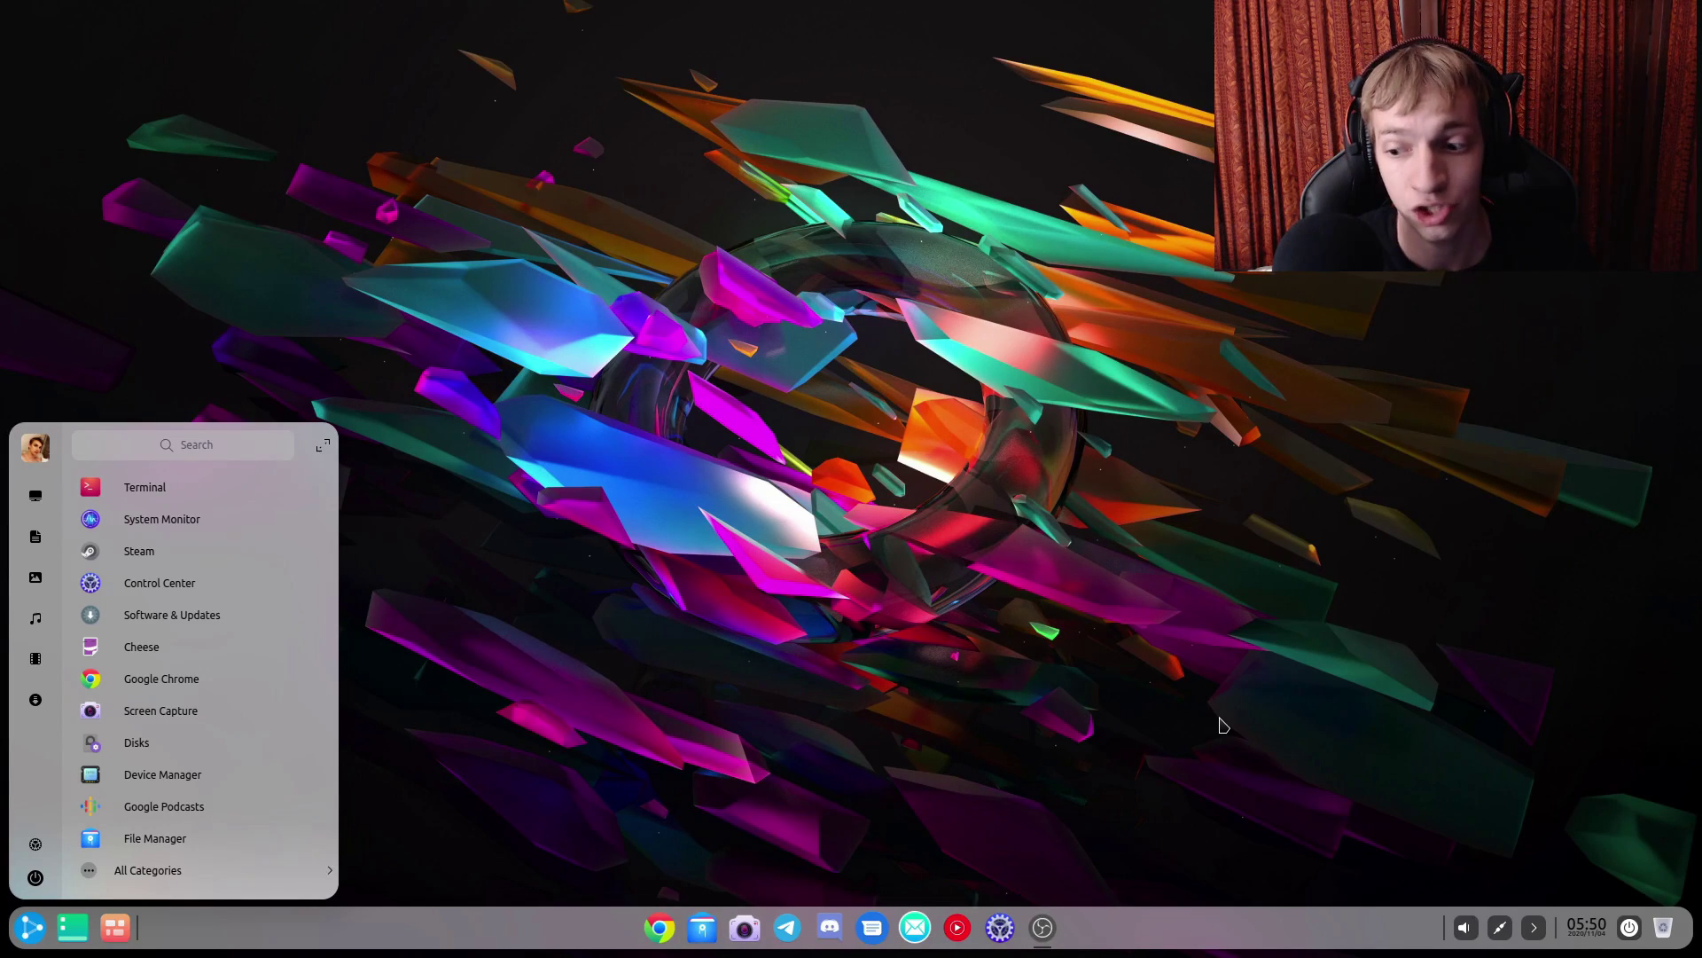
- Dismiss the application launcher and start Deepin Control Center from the dock
{"action": "left_click", "coordinate": [1164, 574]}
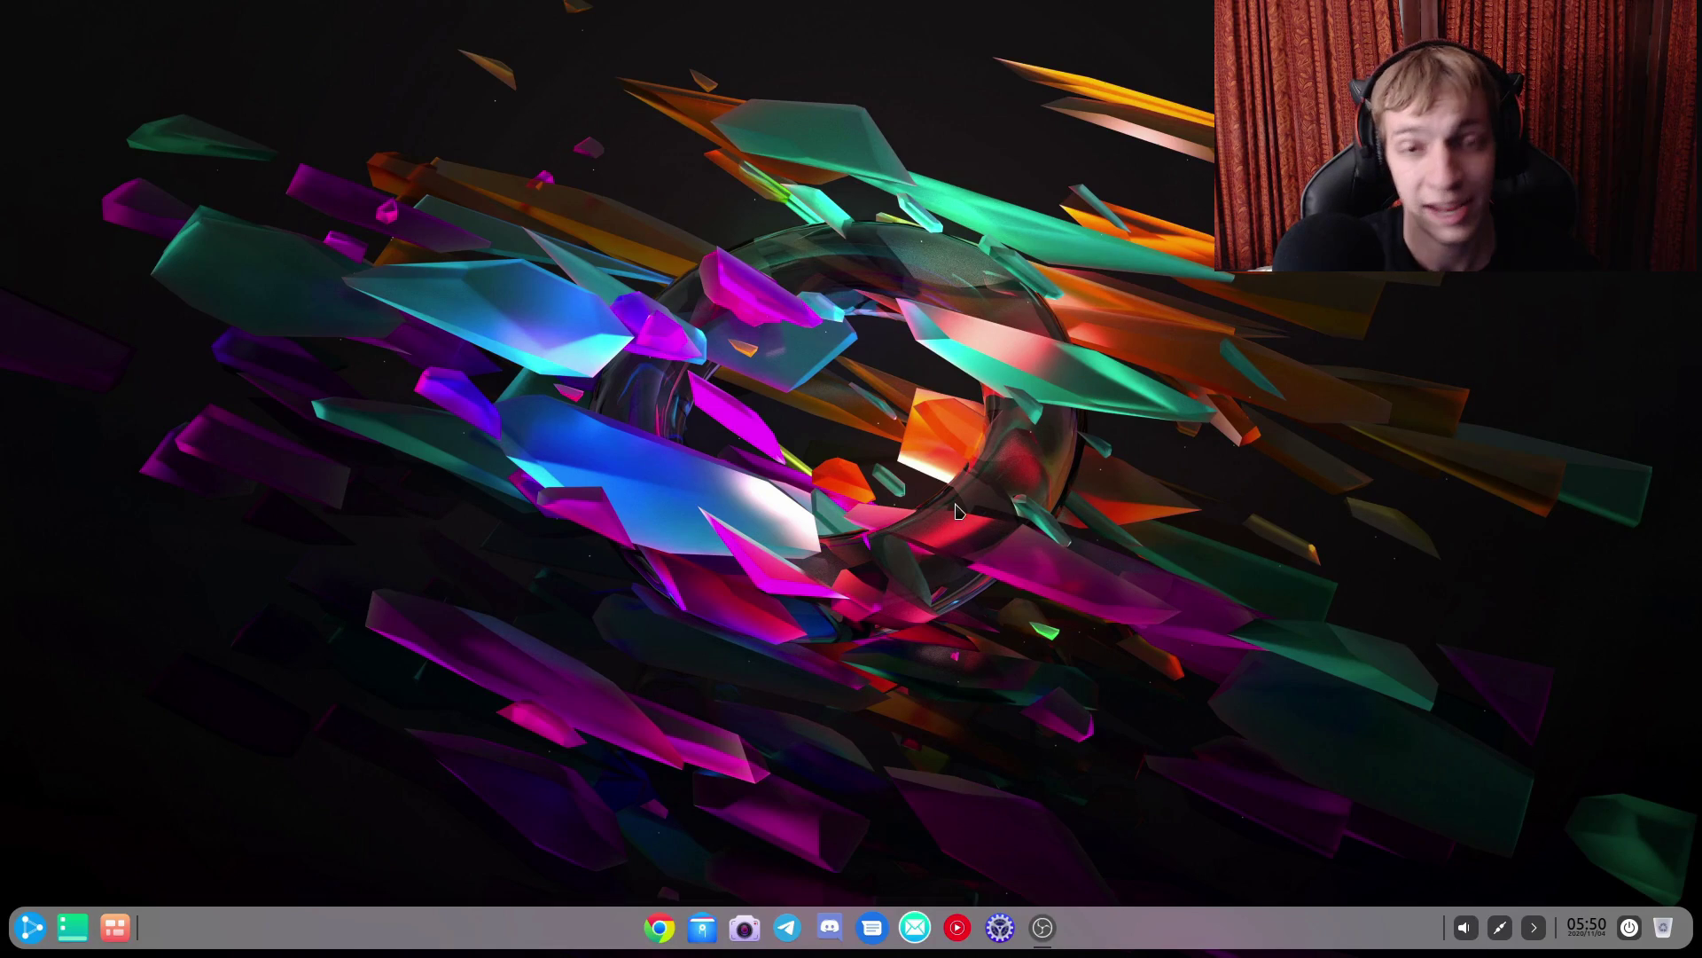
{"action": "key", "text": "super"}
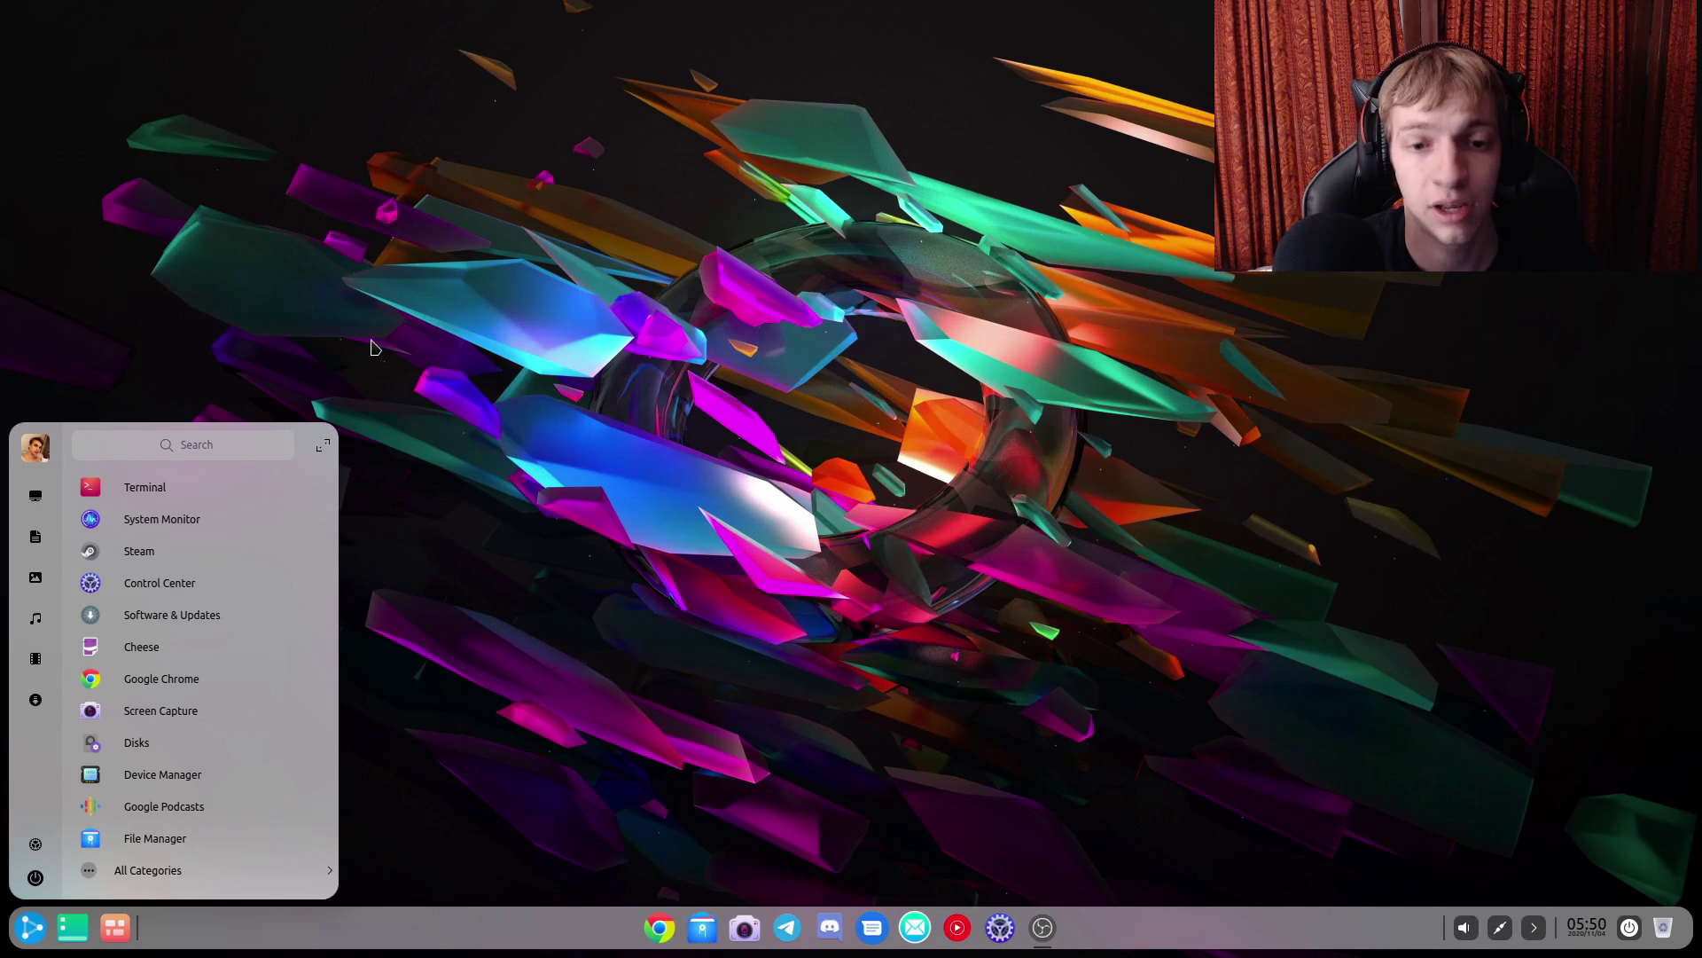
{"action": "key", "text": "super"}
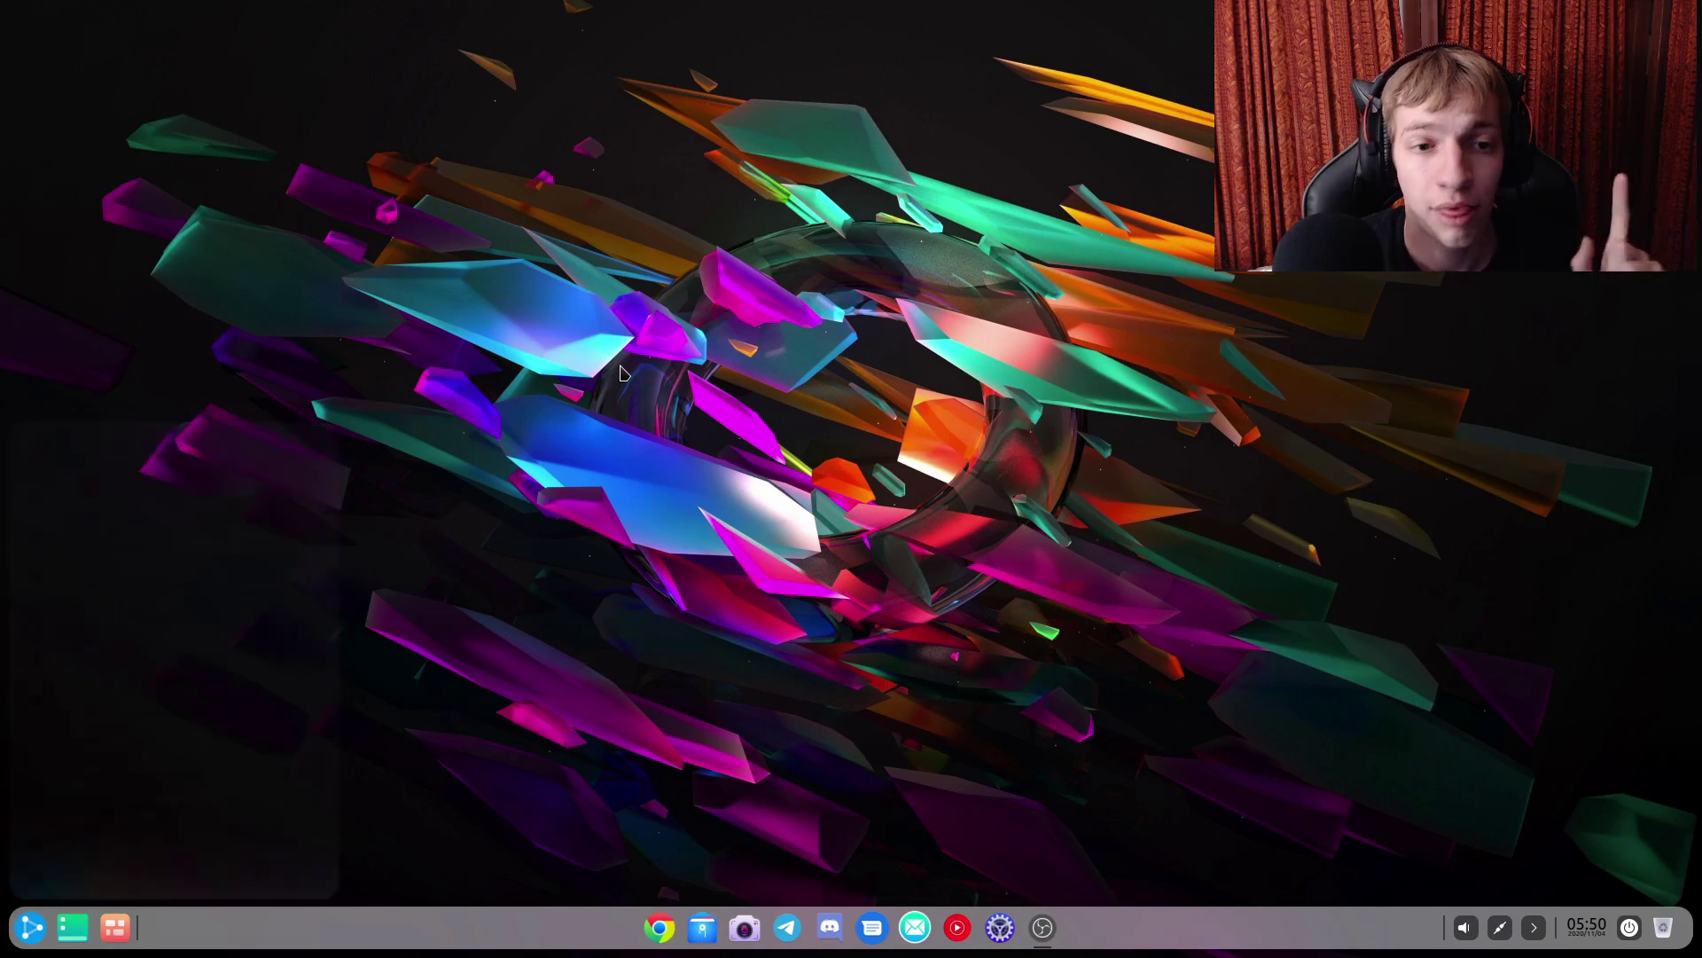
{"action": "left_click", "coordinate": [1010, 931]}
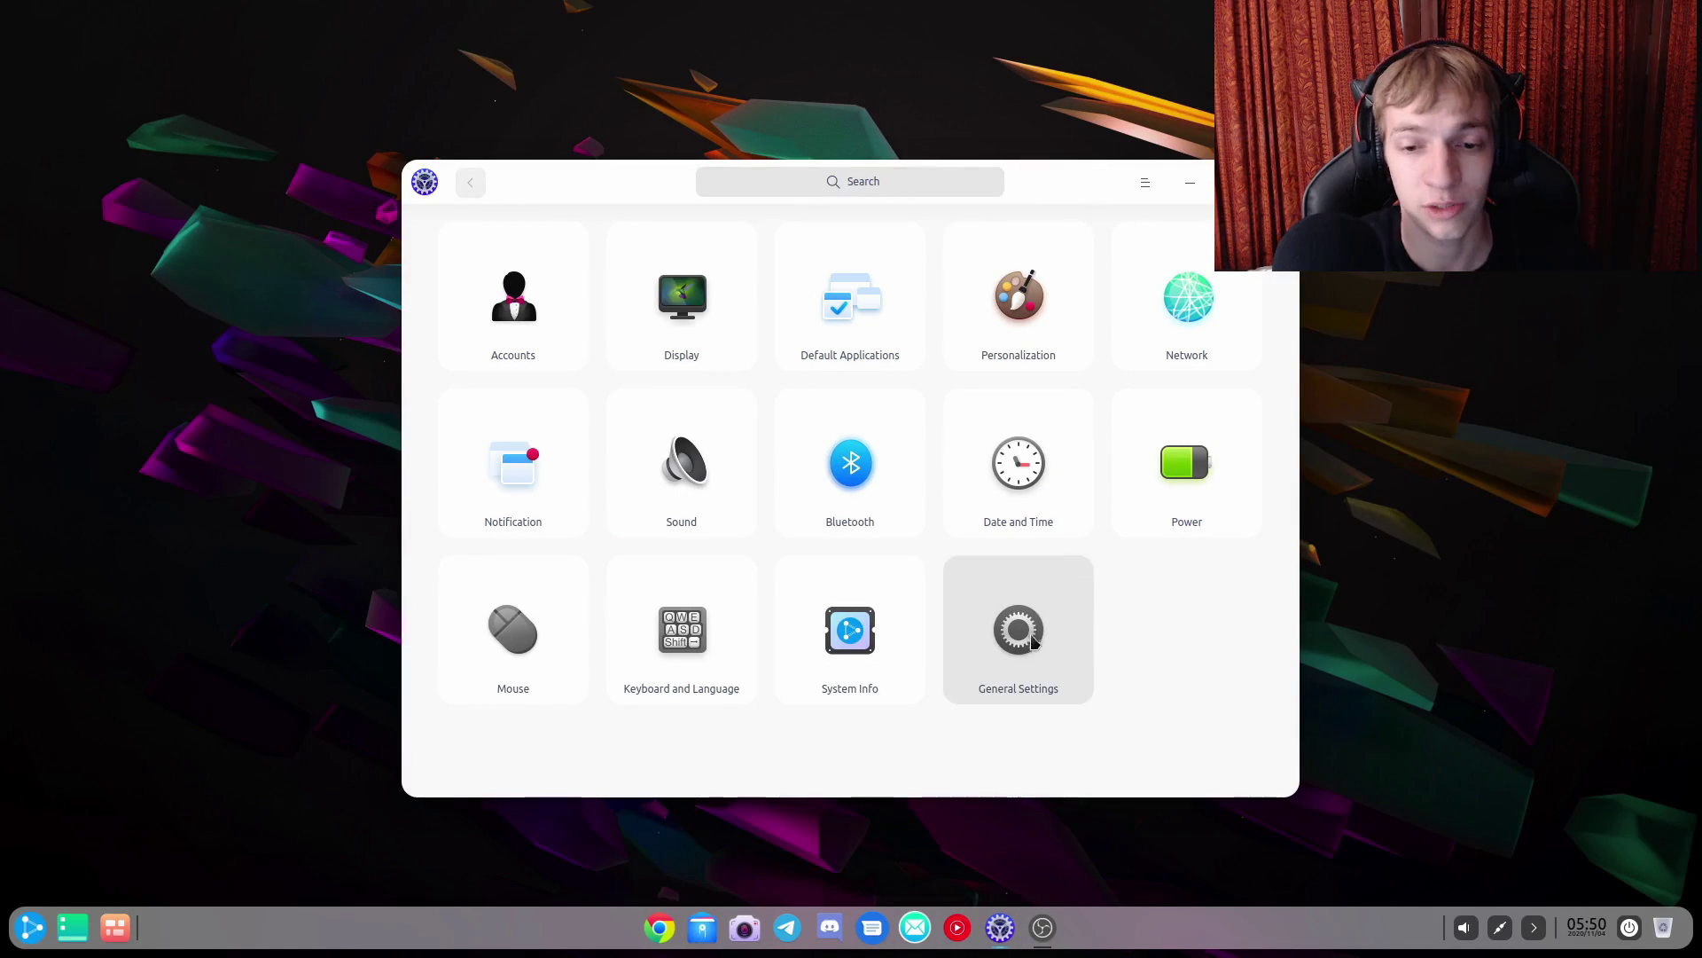
- View the Display, Accounts and Personalization pages, then close Control Center with Alt+F4
{"action": "left_click", "coordinate": [682, 301]}
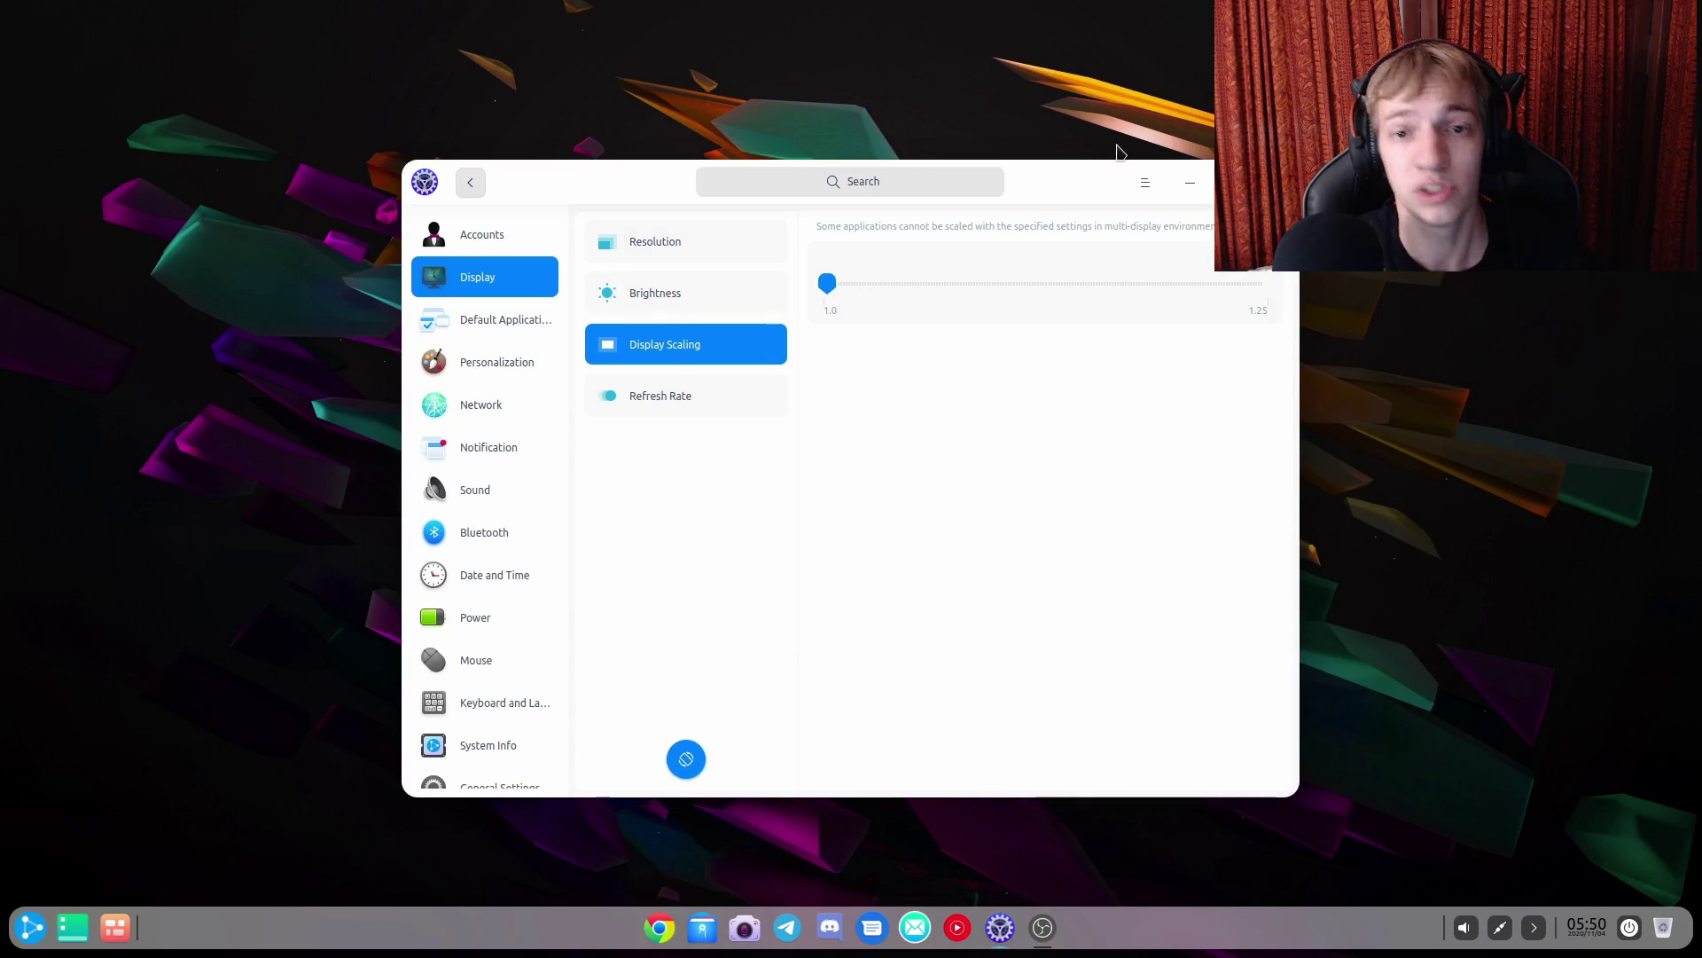
{"action": "left_click", "coordinate": [523, 235]}
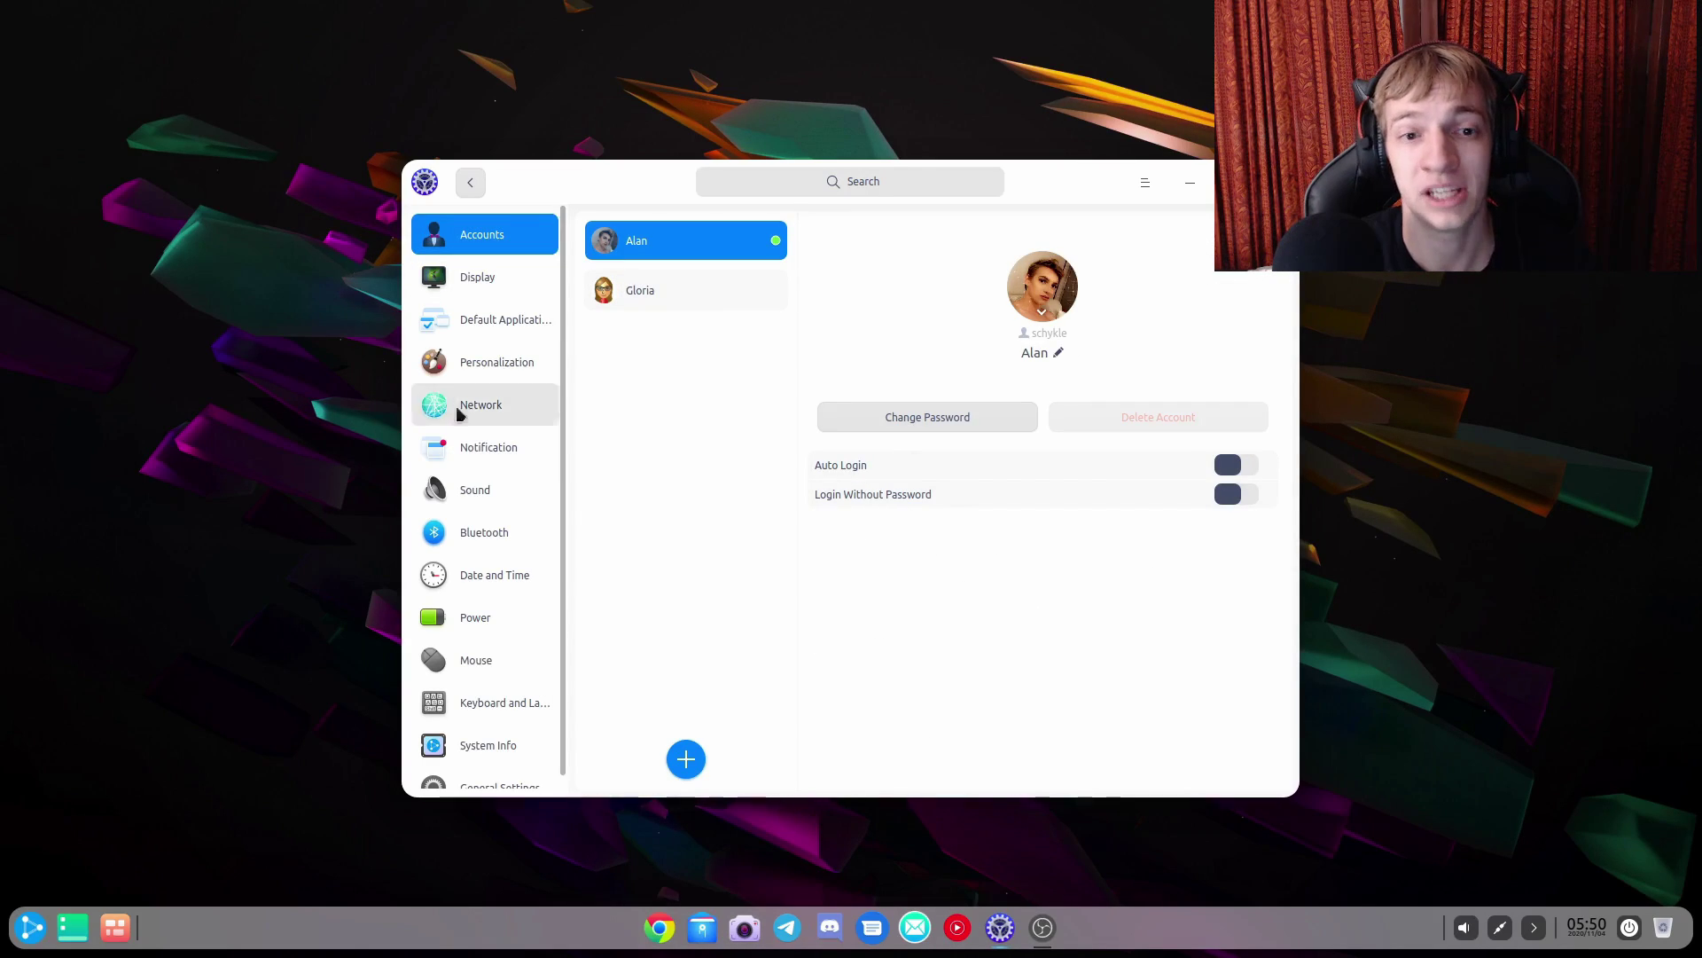
{"action": "left_click", "coordinate": [457, 282]}
{"action": "left_click", "coordinate": [470, 321]}
{"action": "left_click", "coordinate": [467, 364]}
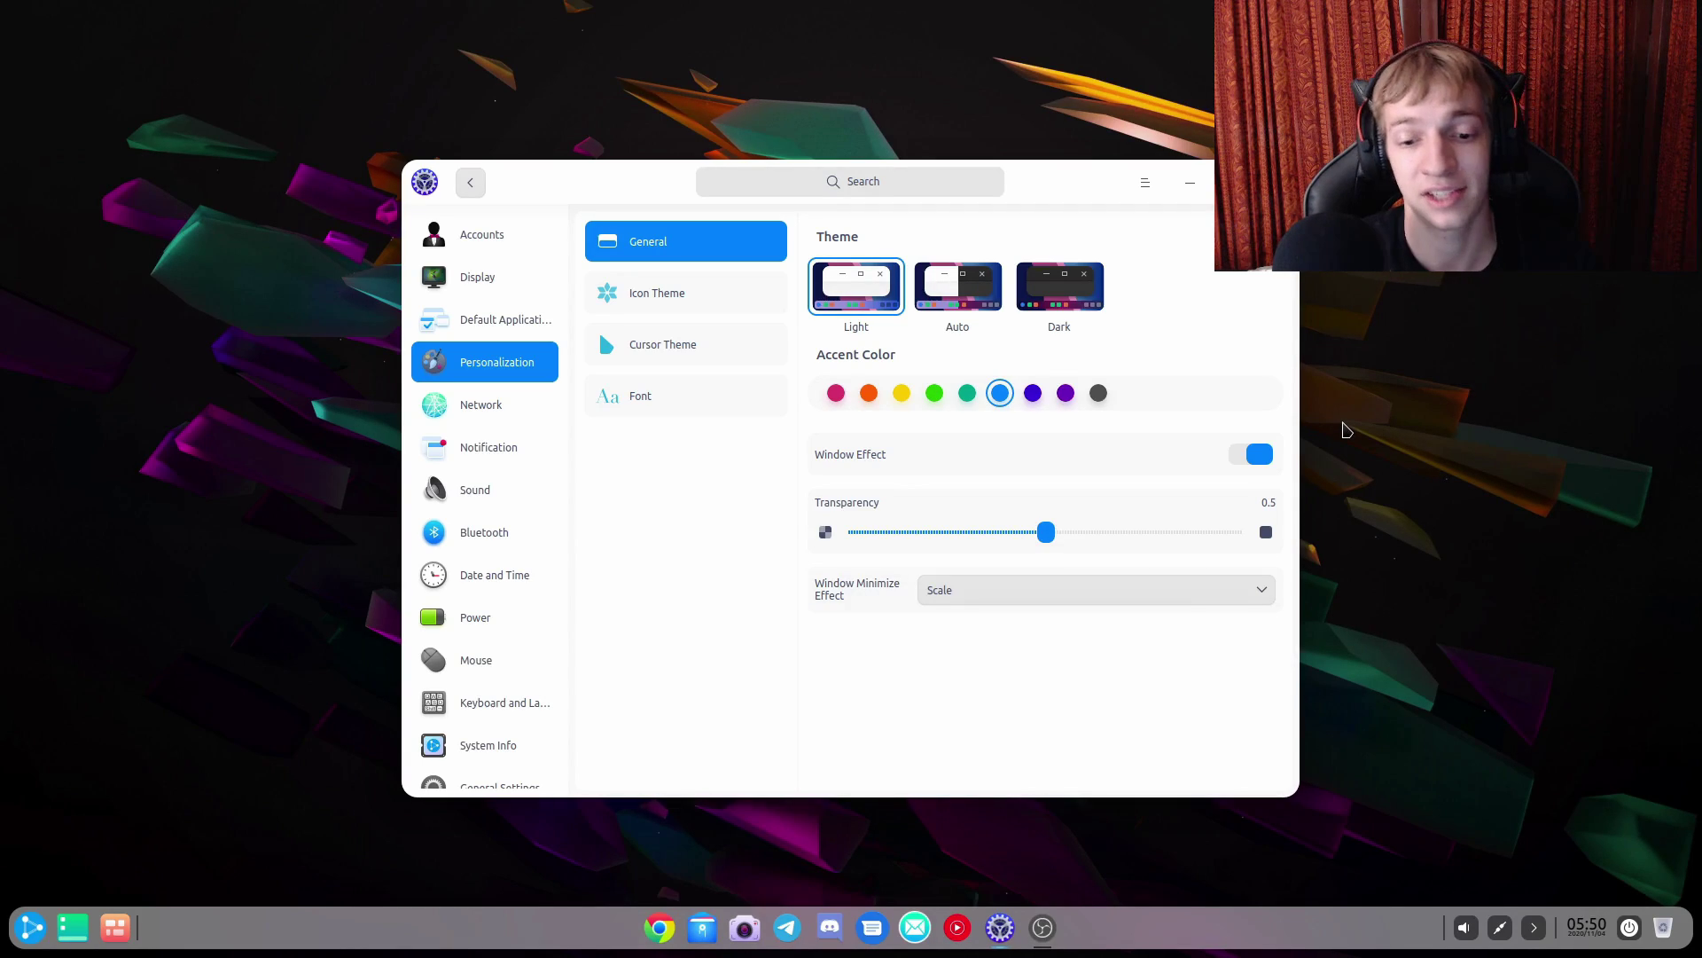
{"action": "key", "text": "alt+F4"}
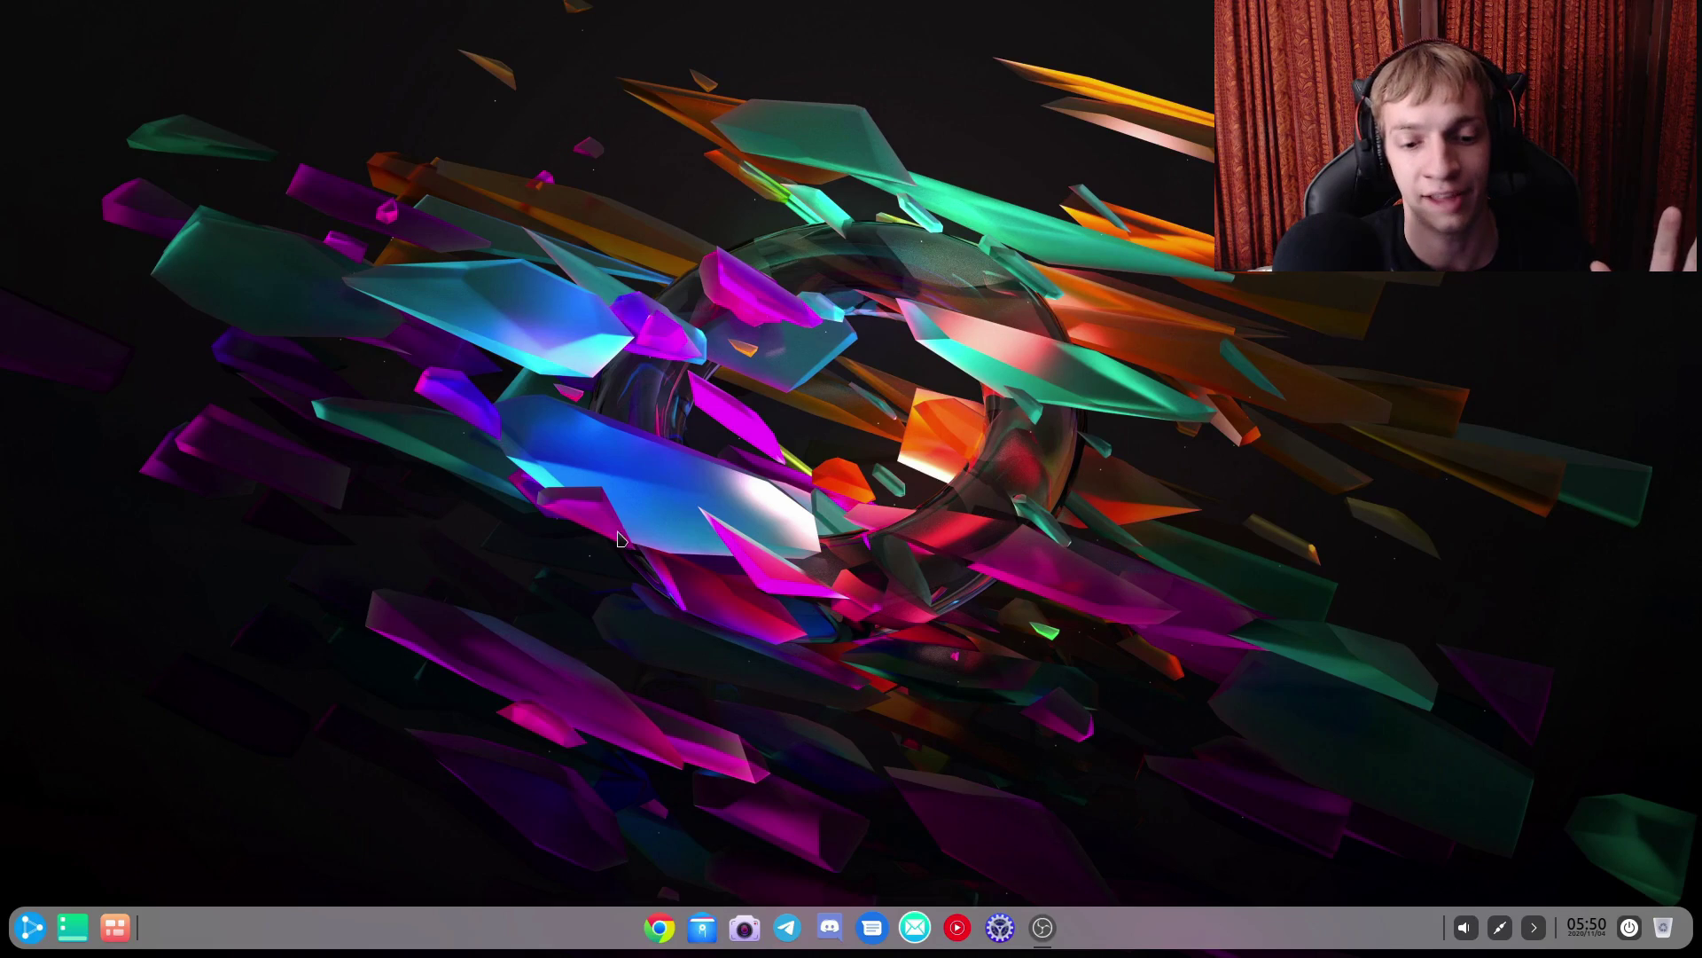
- Launch File Manager from the dock and reposition its window
{"action": "left_click", "coordinate": [702, 927]}
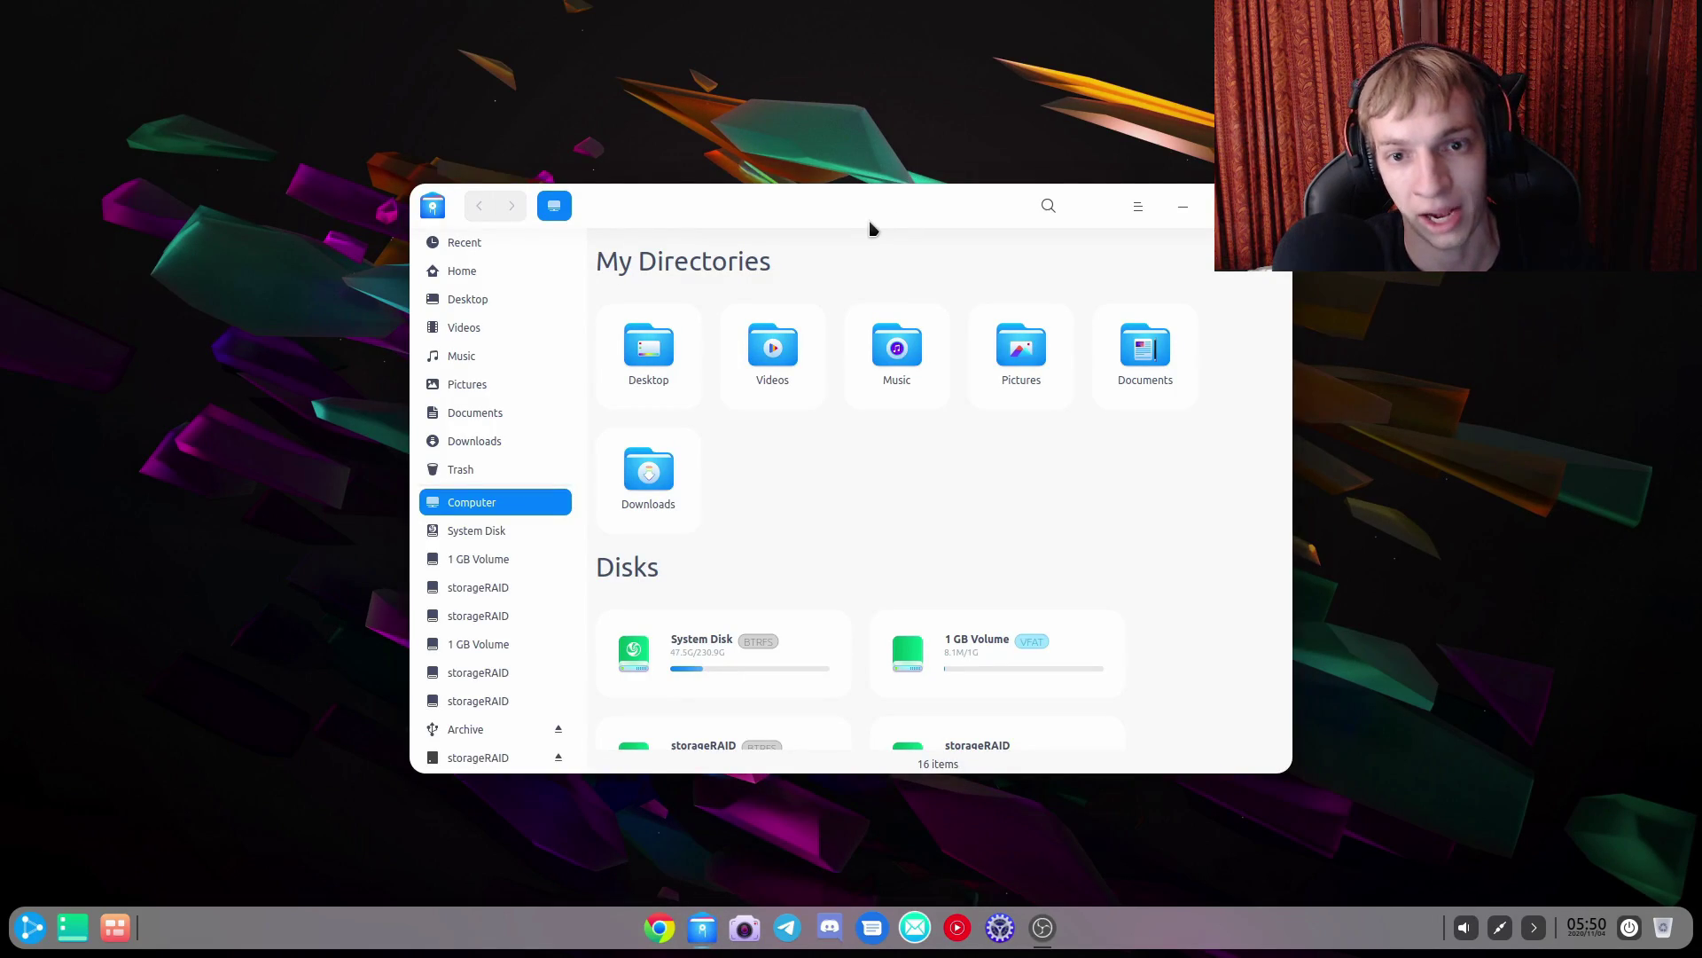
{"action": "left_click_drag", "start_coordinate": [870, 229], "coordinate": [1031, 193]}
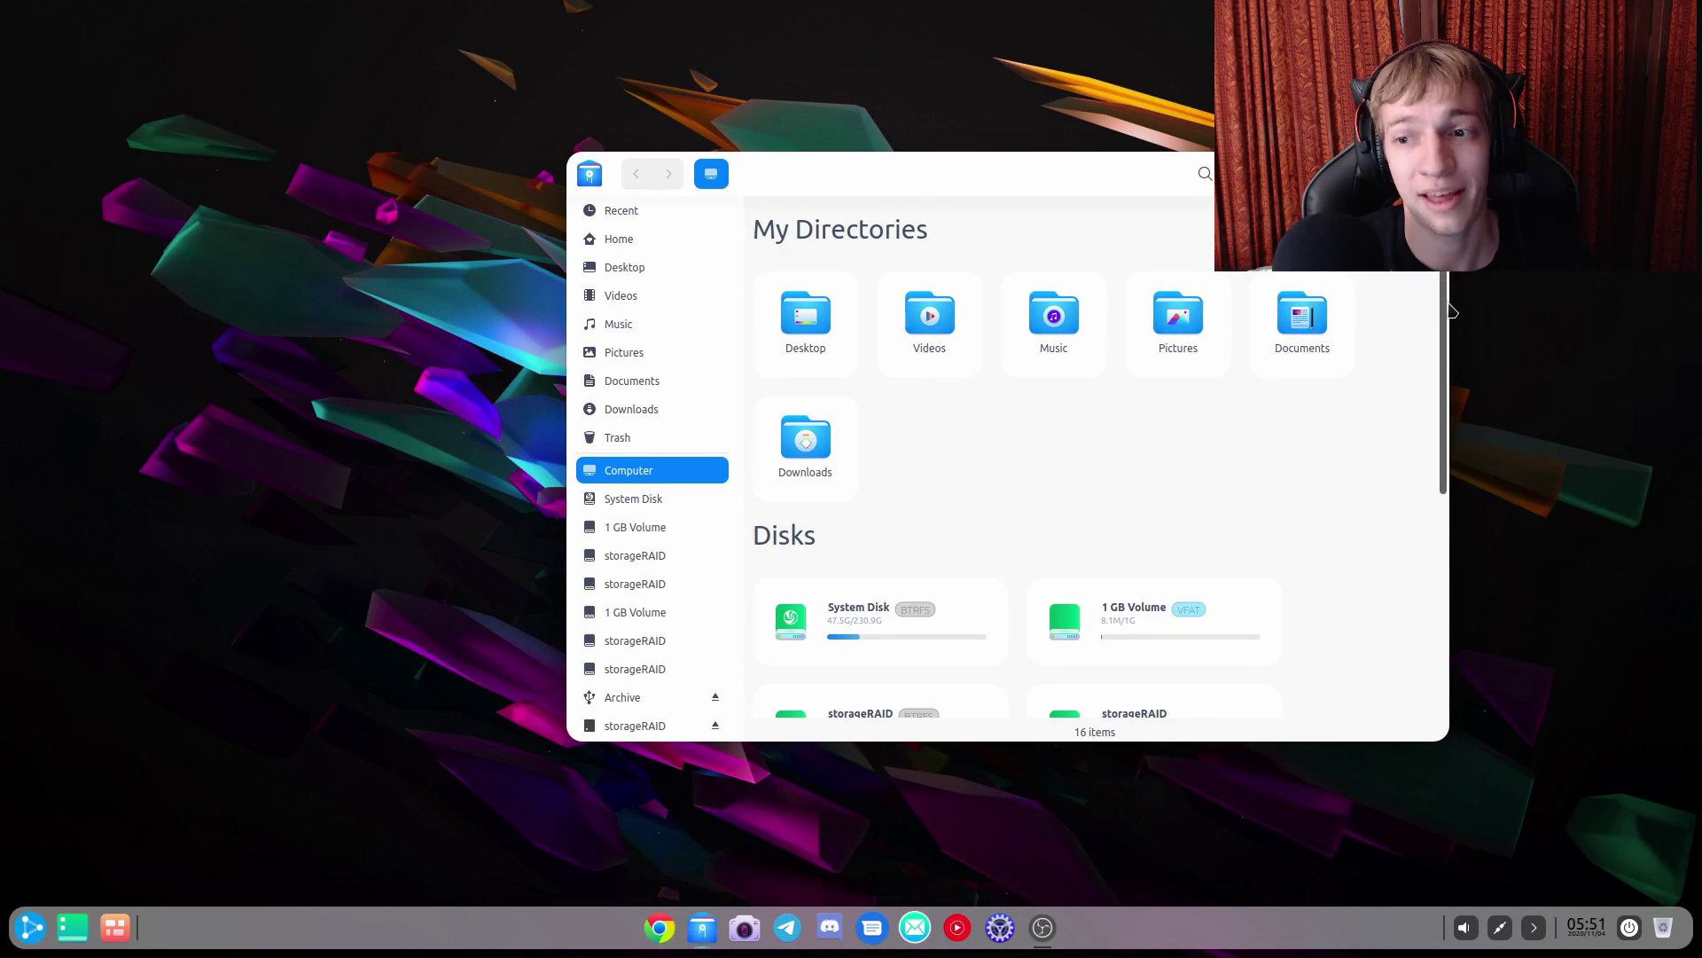
{"action": "left_click_drag", "start_coordinate": [942, 181], "coordinate": [738, 179]}
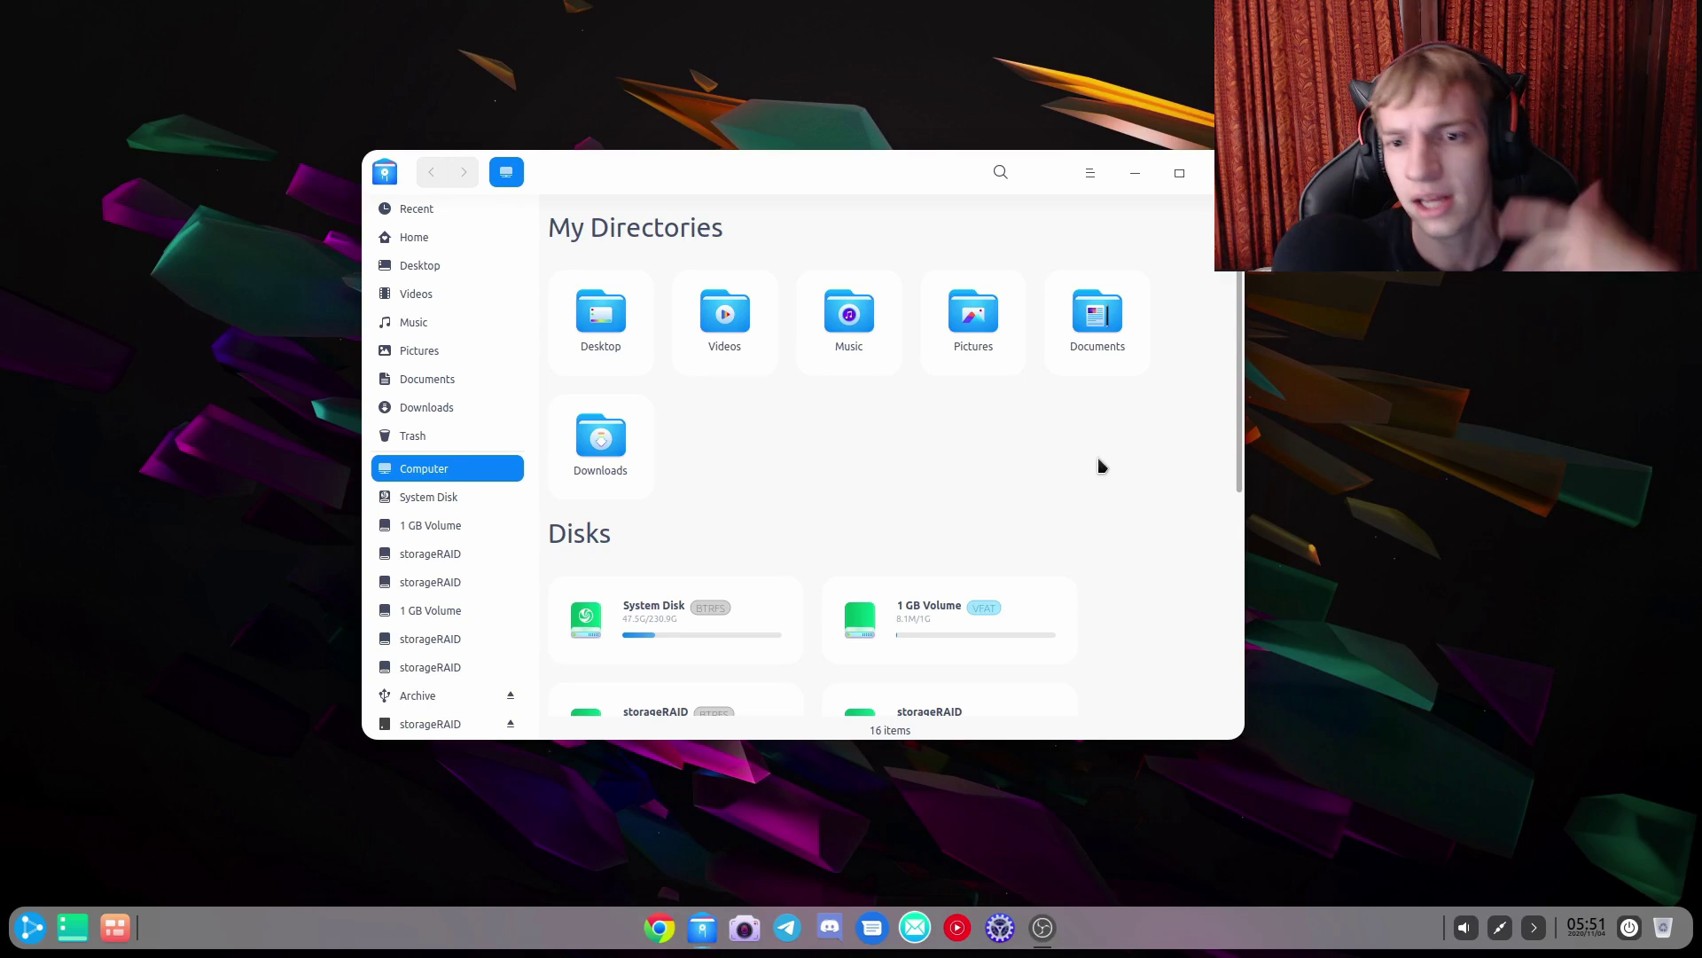
- Scroll through the Computer page, then bring up File Manager's Settings
{"action": "scroll", "coordinate": [1090, 464], "scroll_direction": "down", "scroll_amount": 2}
{"action": "scroll", "coordinate": [1090, 463], "scroll_direction": "down", "scroll_amount": 3}
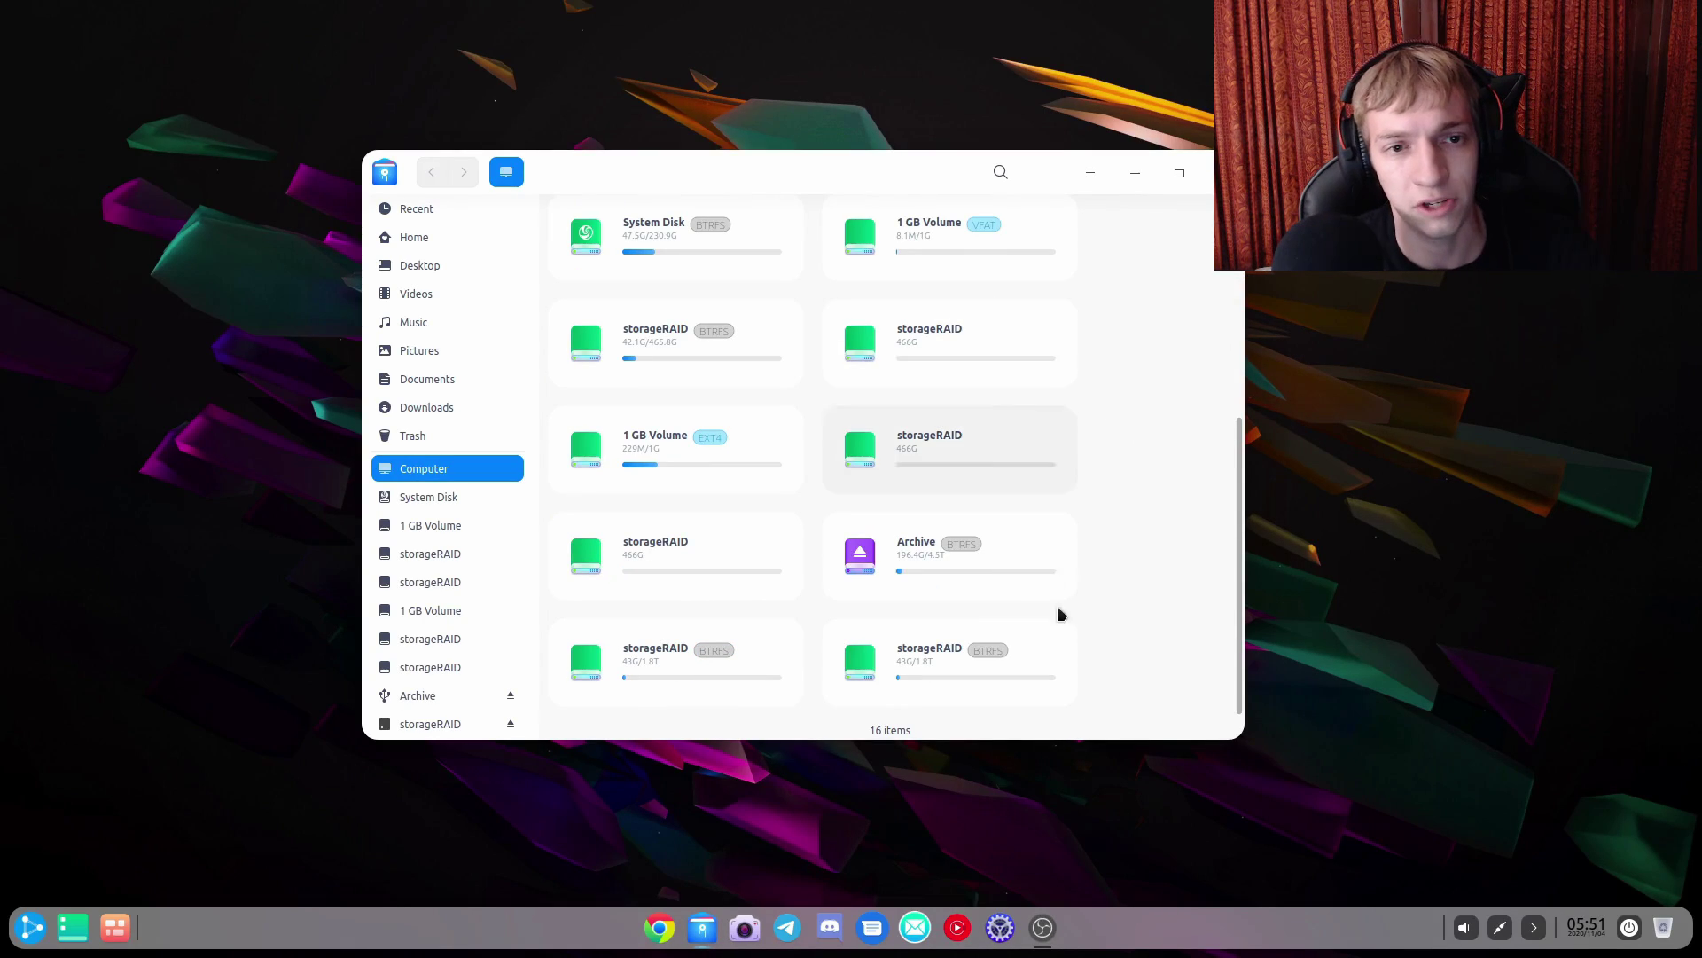
{"action": "scroll", "coordinate": [999, 590], "scroll_direction": "up", "scroll_amount": 5}
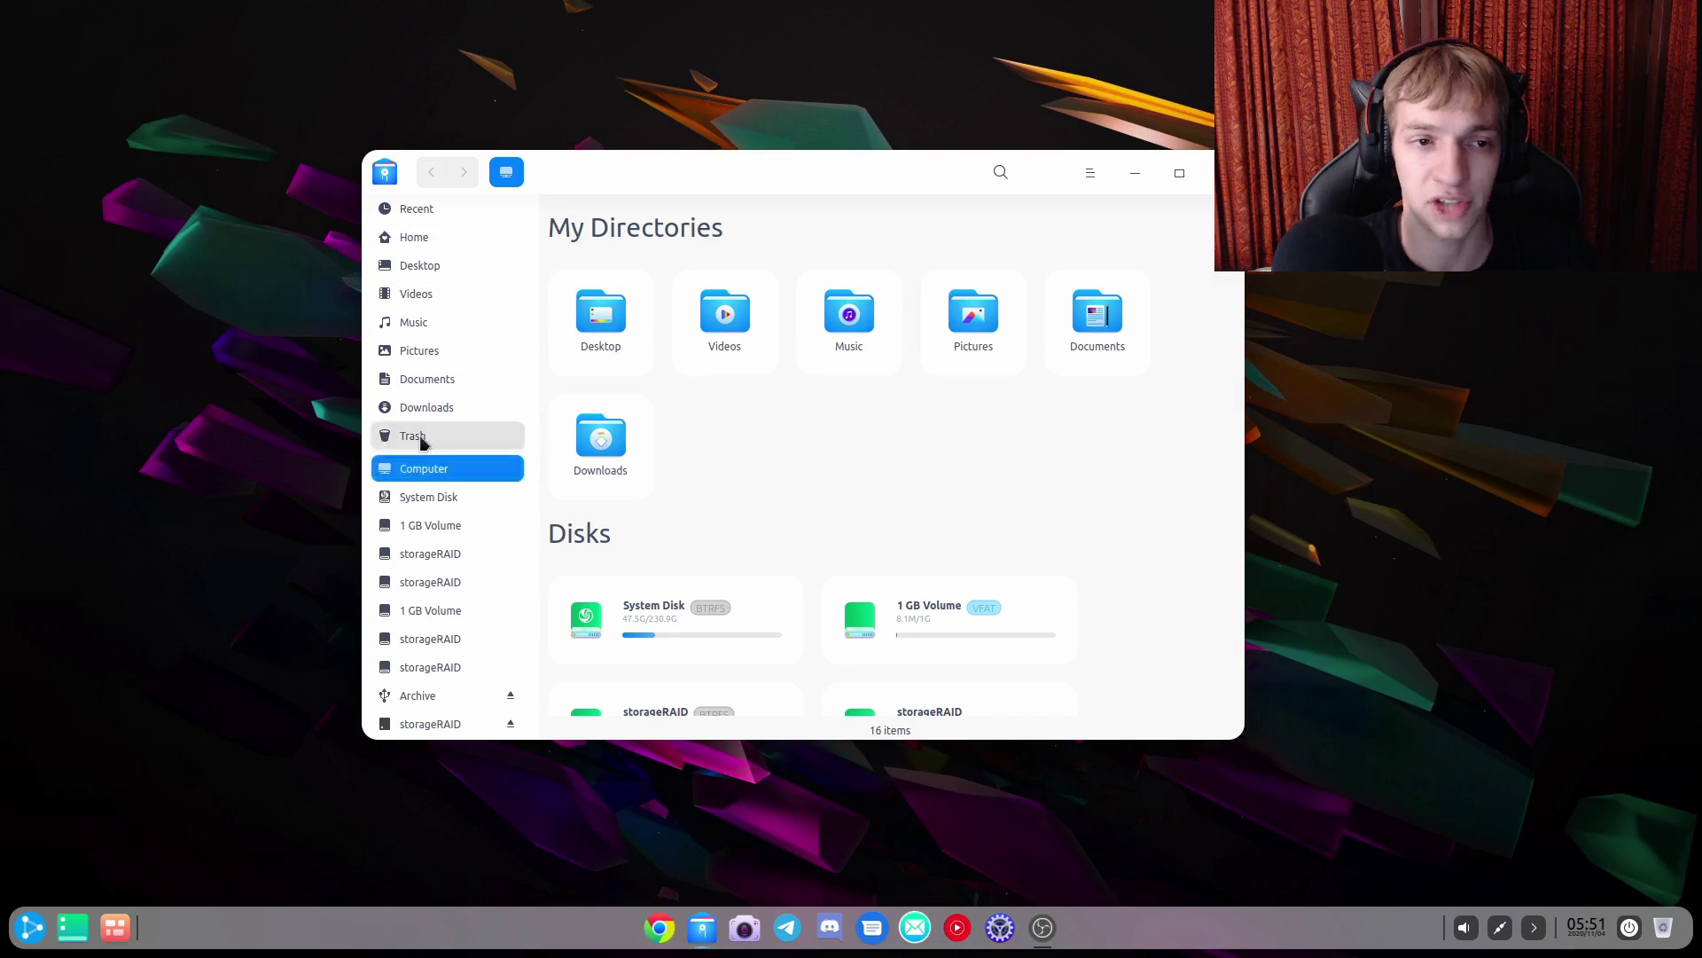
{"action": "scroll", "coordinate": [447, 479], "scroll_direction": "down", "scroll_amount": 3}
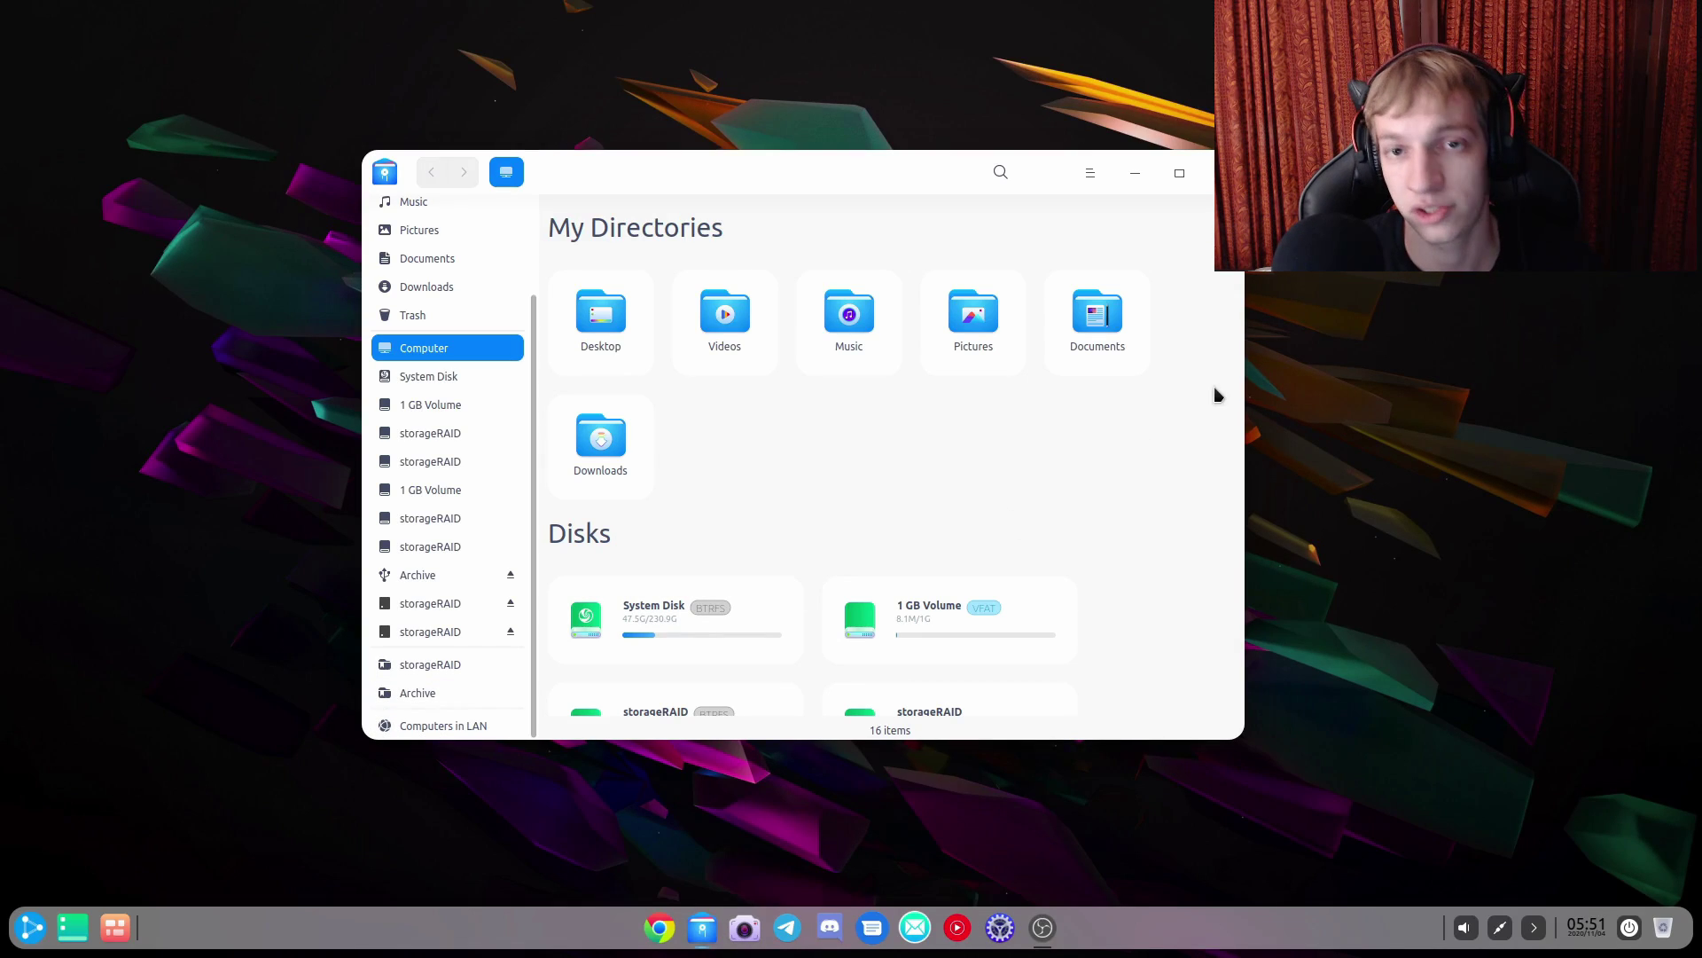
{"action": "scroll", "coordinate": [476, 435], "scroll_direction": "up", "scroll_amount": 3}
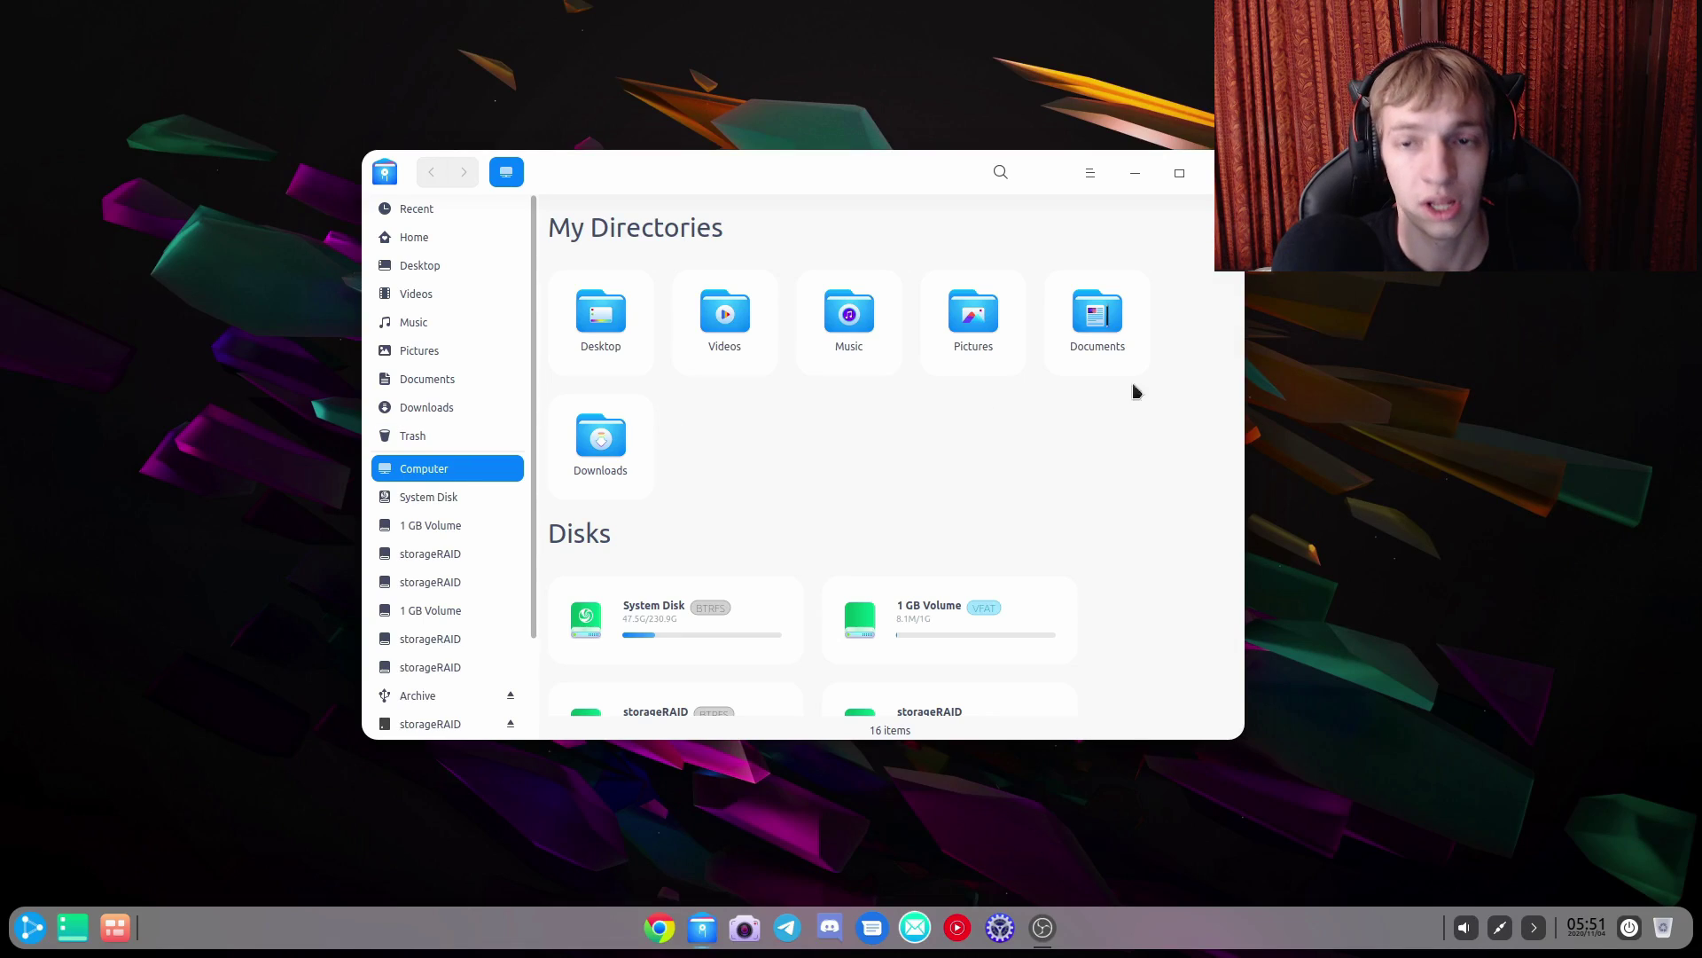
{"action": "left_click", "coordinate": [1108, 177]}
{"action": "left_click", "coordinate": [1113, 246]}
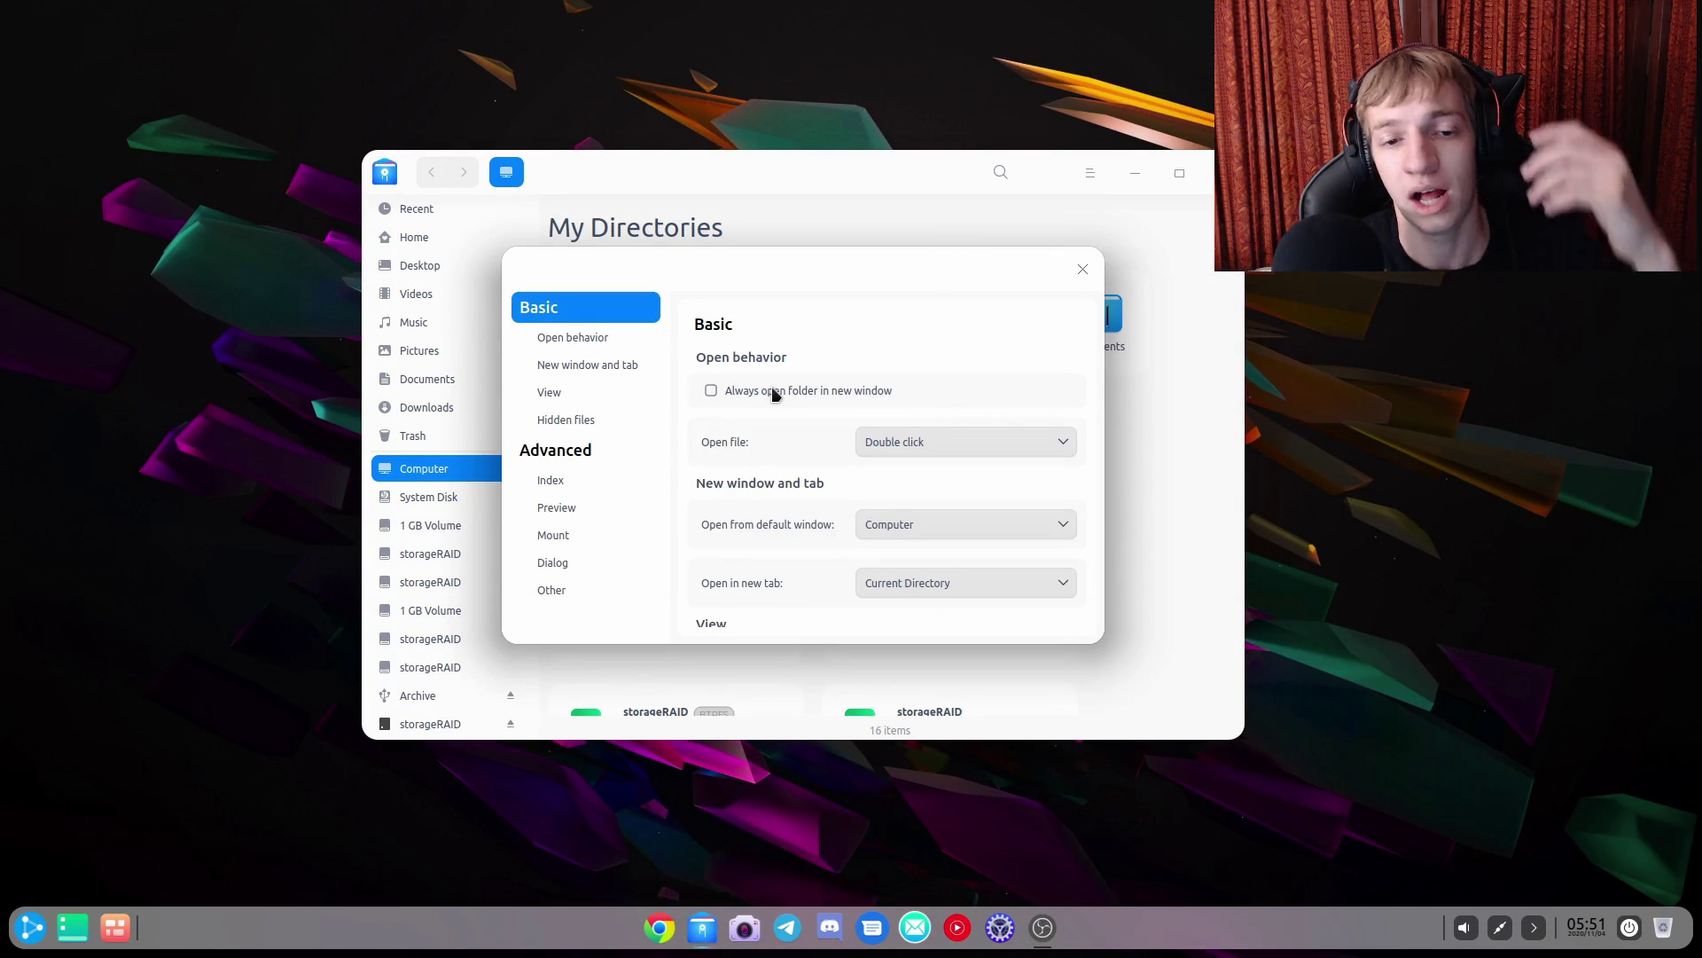
- Keep Open file on Double click and the default window on Computer, then close Settings
{"action": "left_click", "coordinate": [904, 438]}
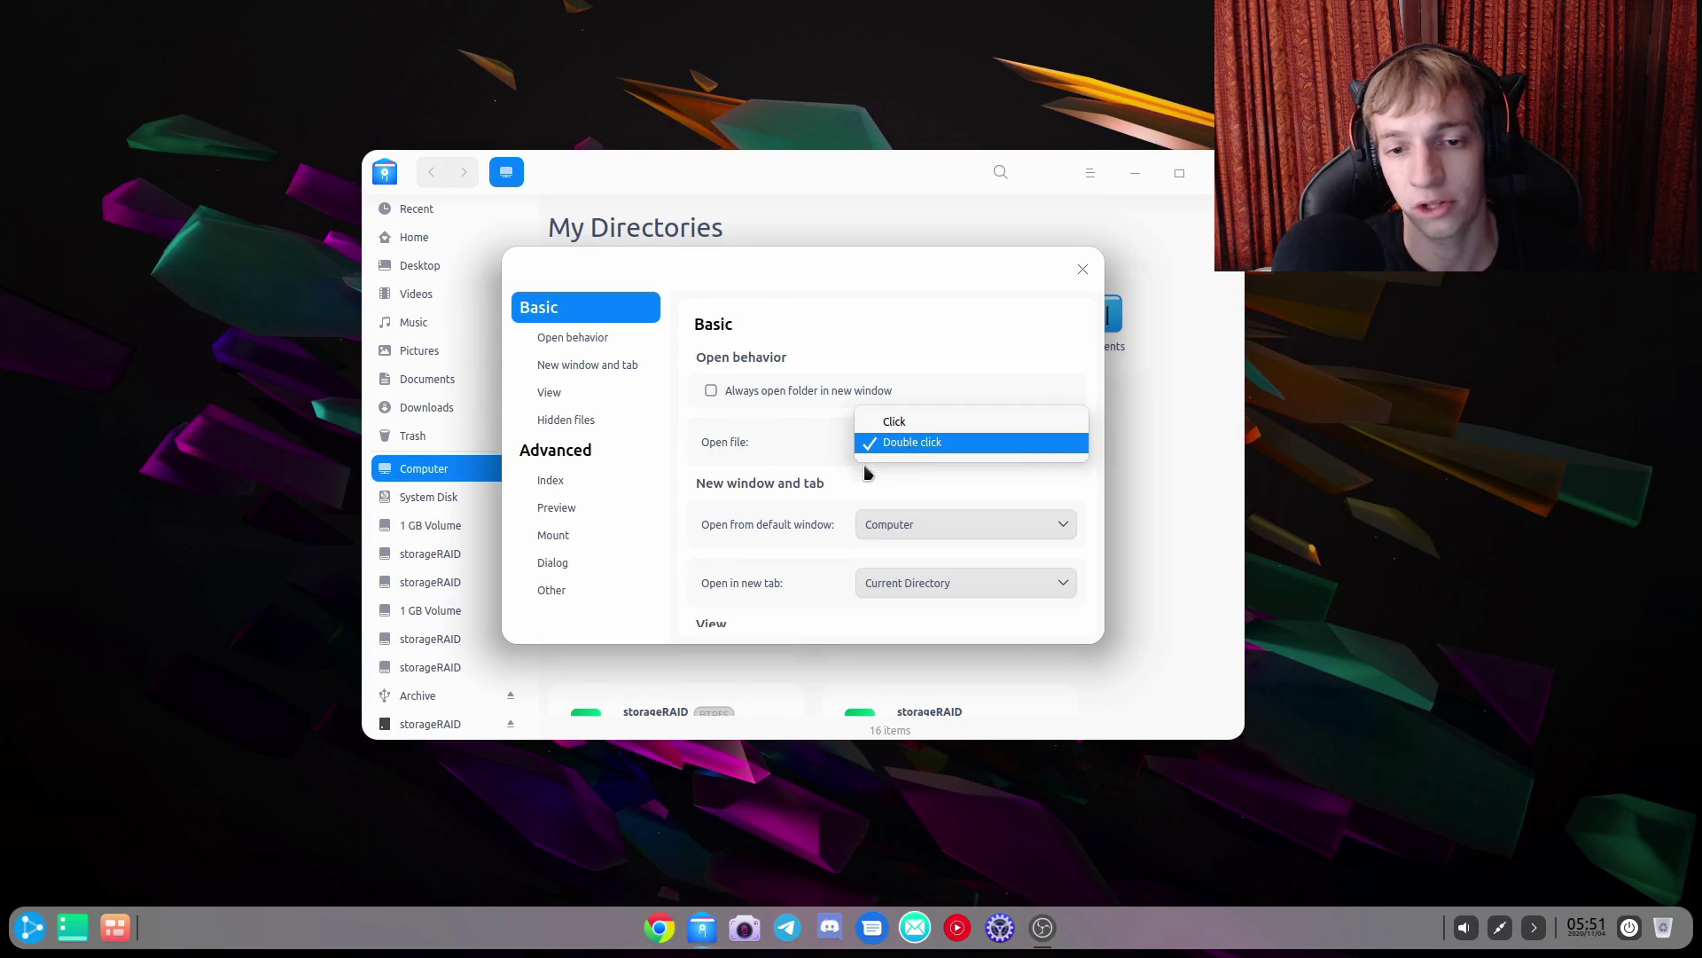
{"action": "left_click", "coordinate": [836, 548]}
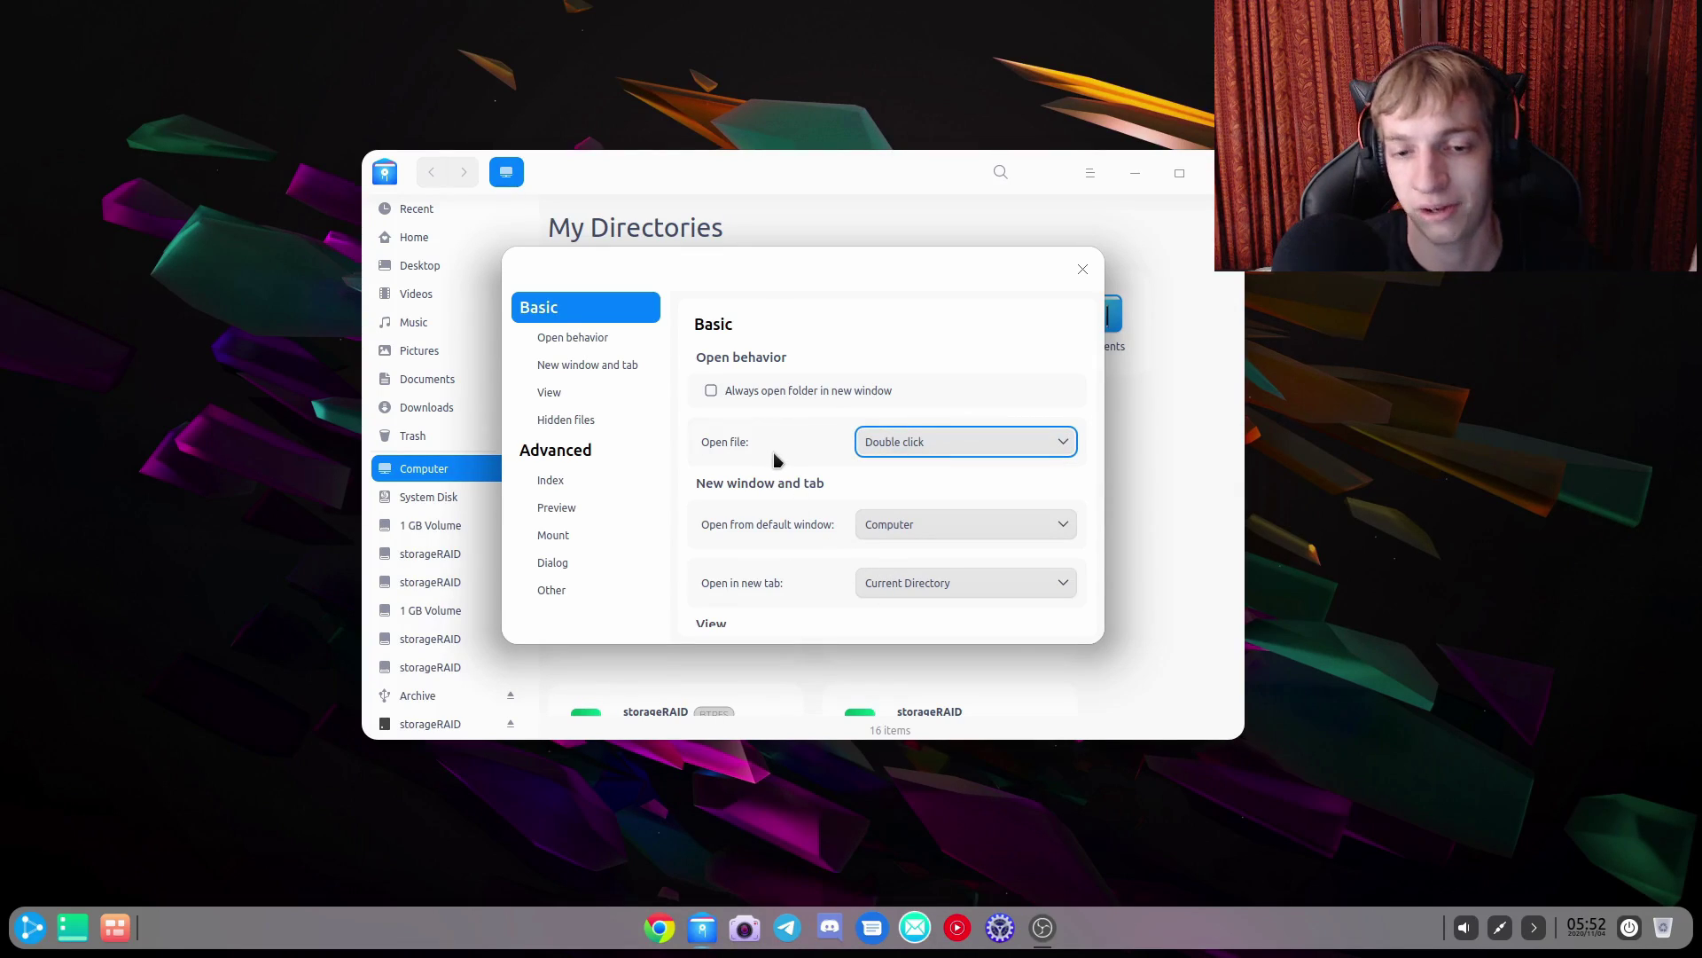
{"action": "scroll", "coordinate": [774, 459], "scroll_direction": "down", "scroll_amount": 2}
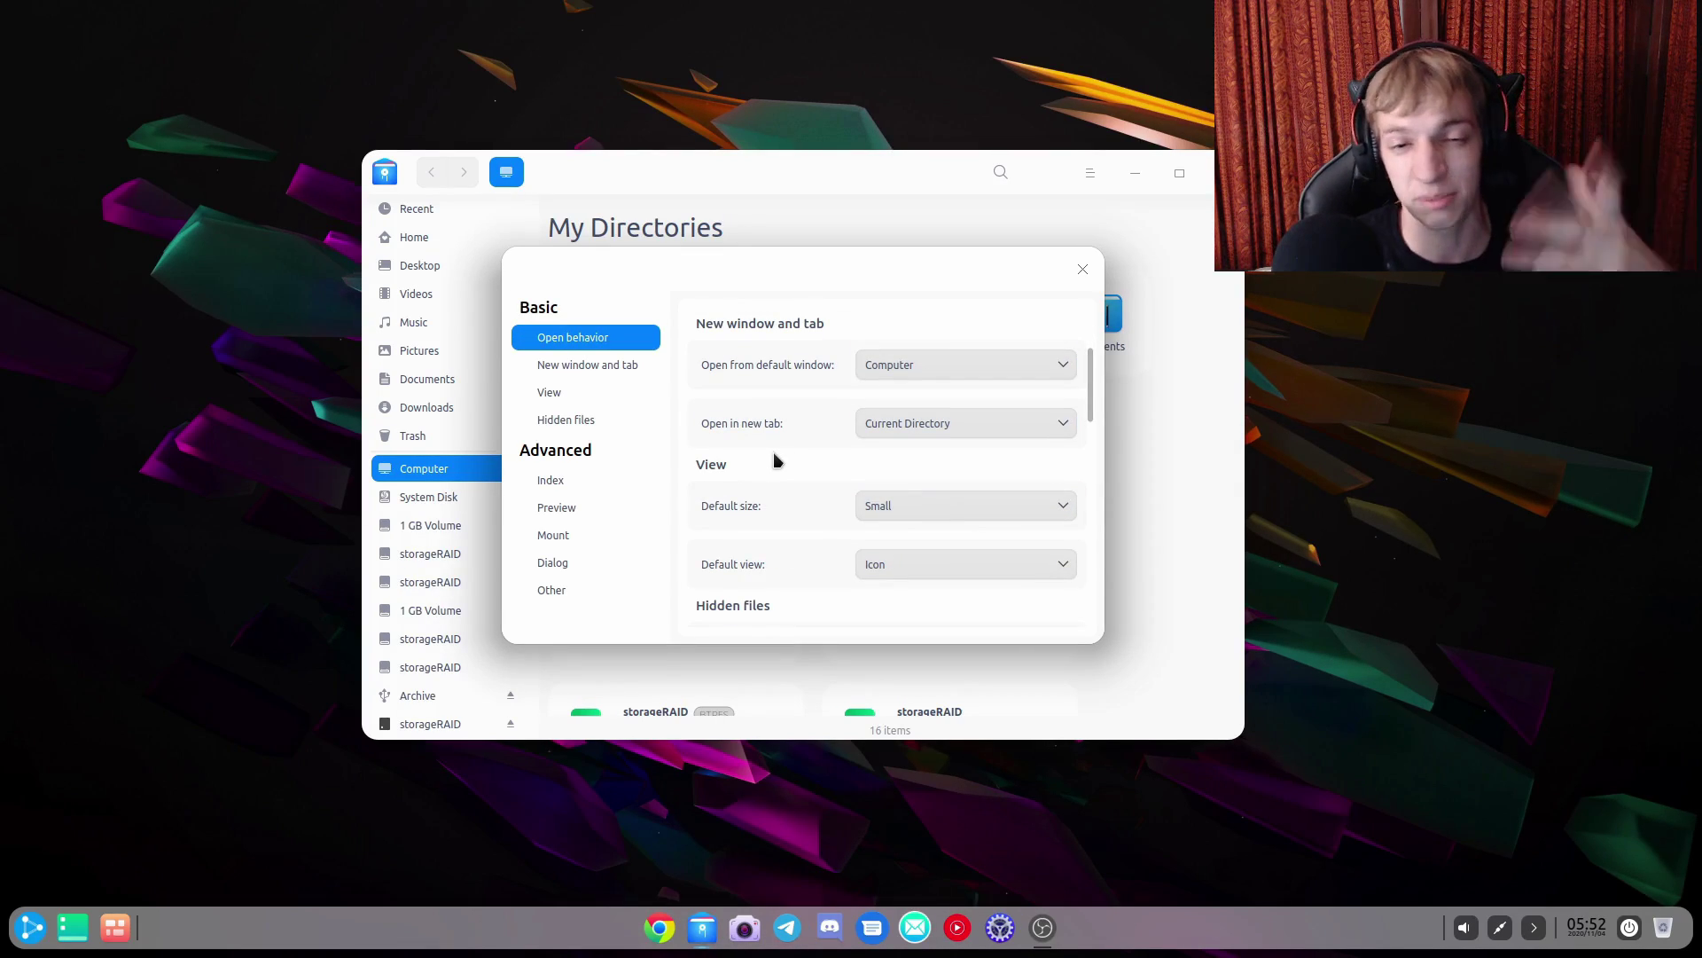
{"action": "left_click", "coordinate": [956, 365]}
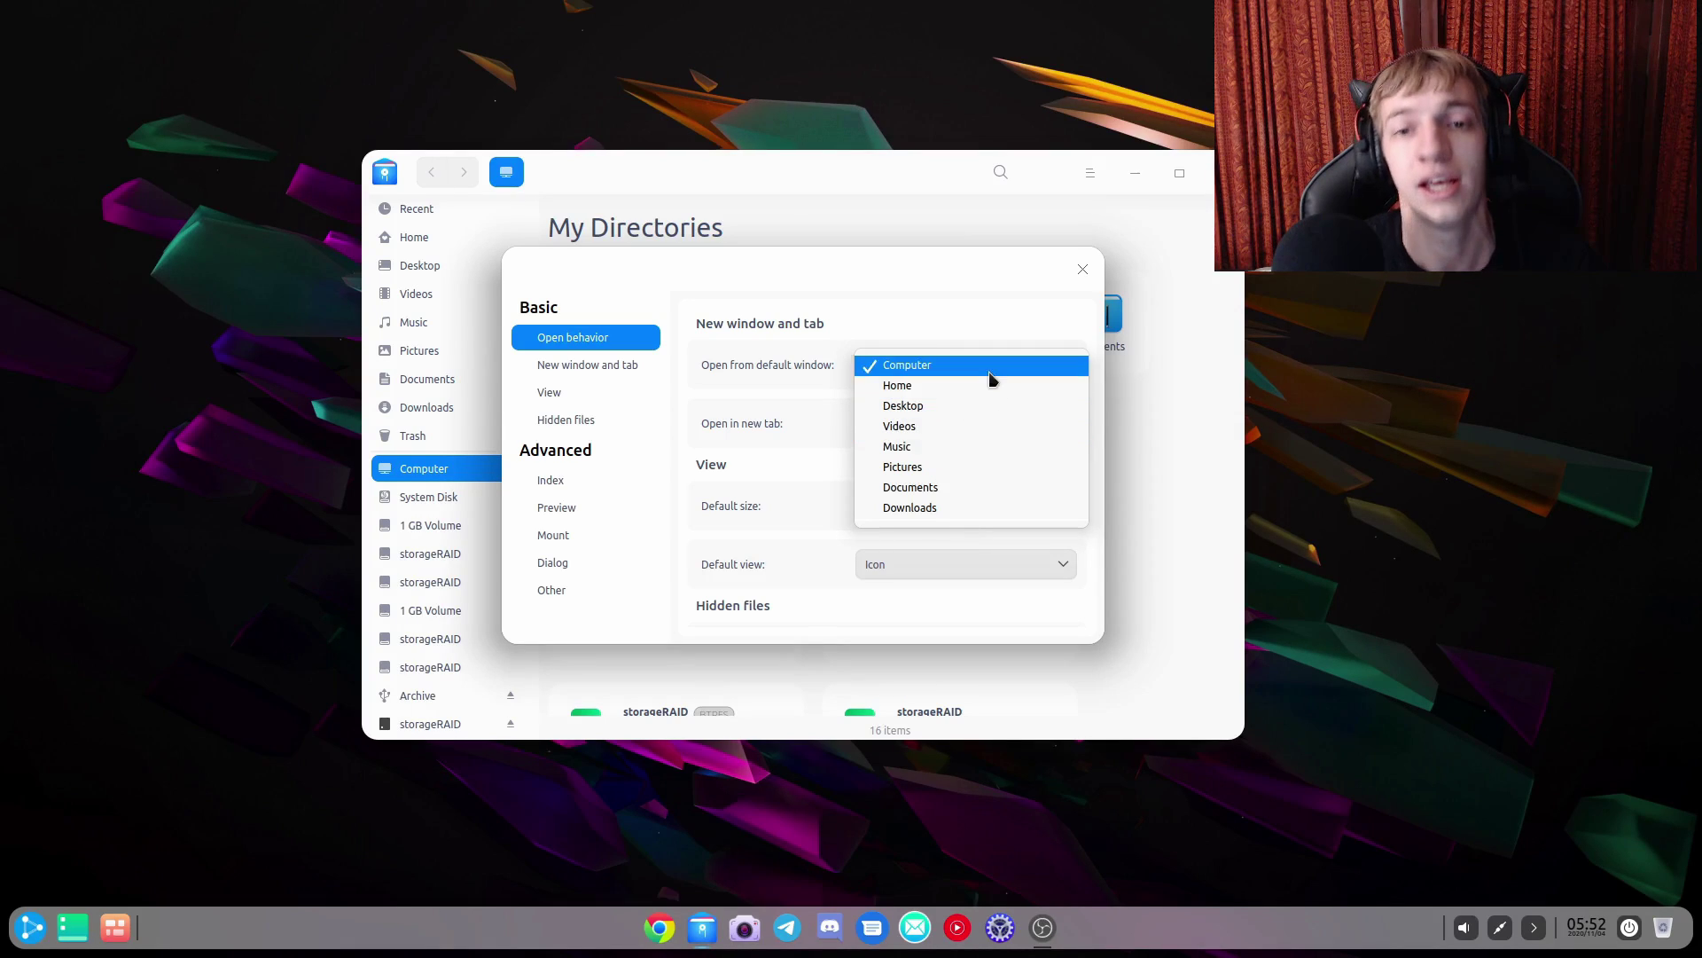
{"action": "left_click", "coordinate": [890, 245]}
{"action": "left_click_drag", "start_coordinate": [866, 278], "coordinate": [1124, 421]}
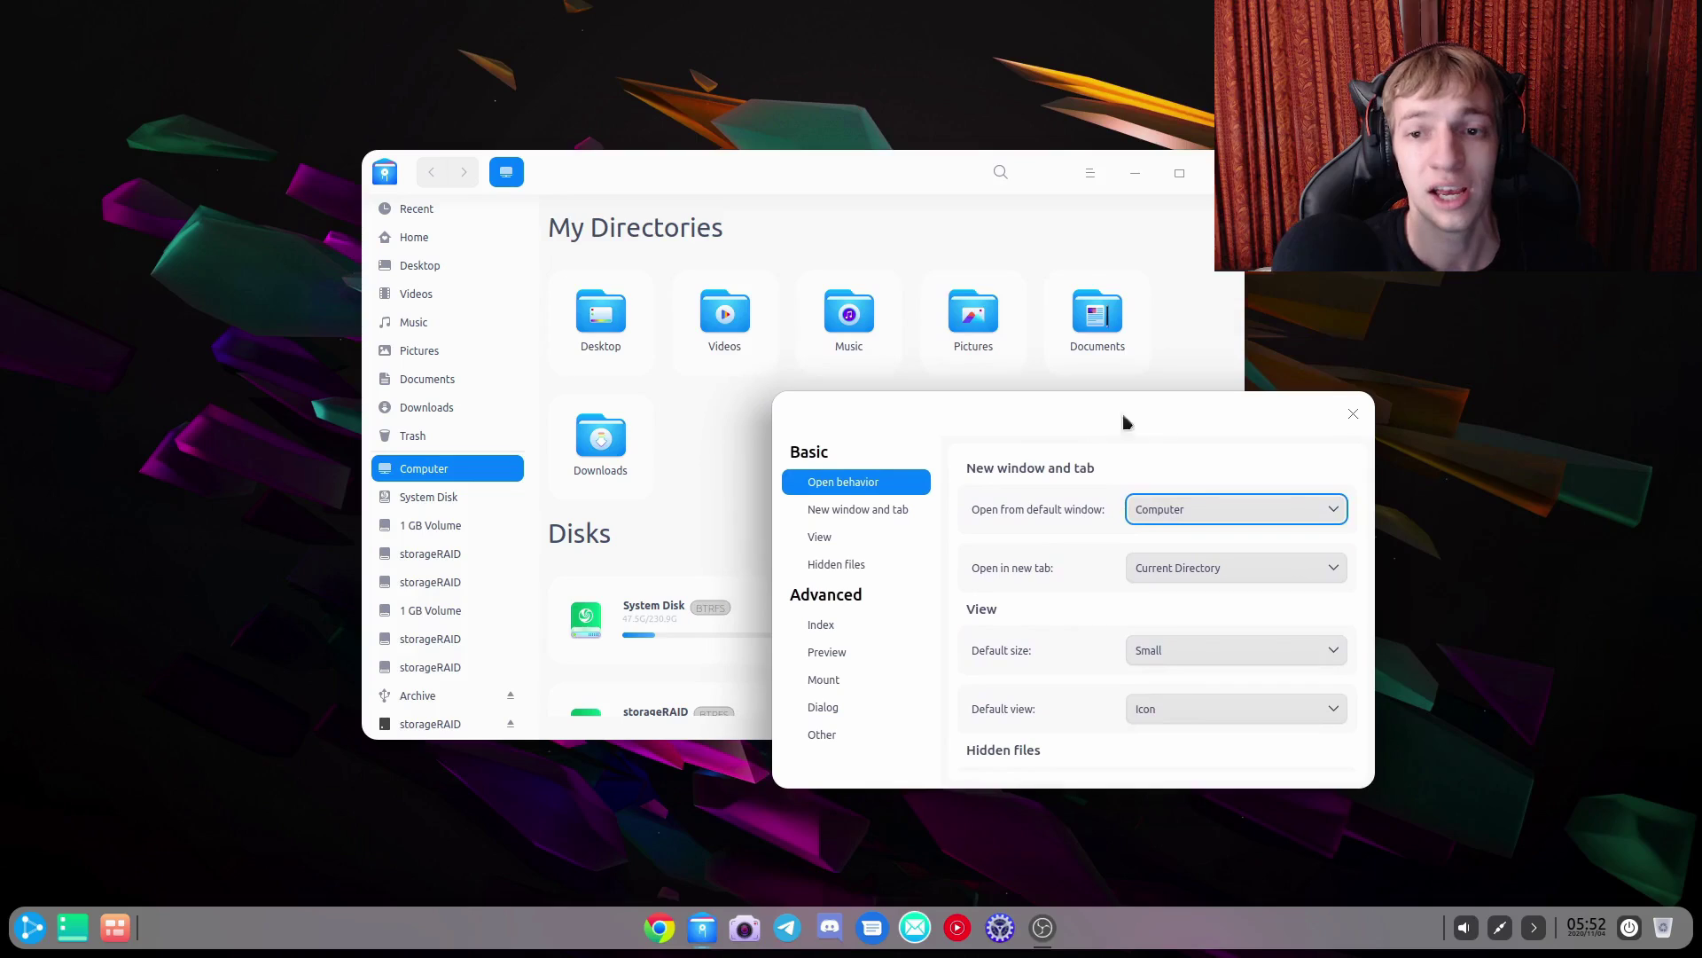
{"action": "left_click", "coordinate": [1343, 417]}
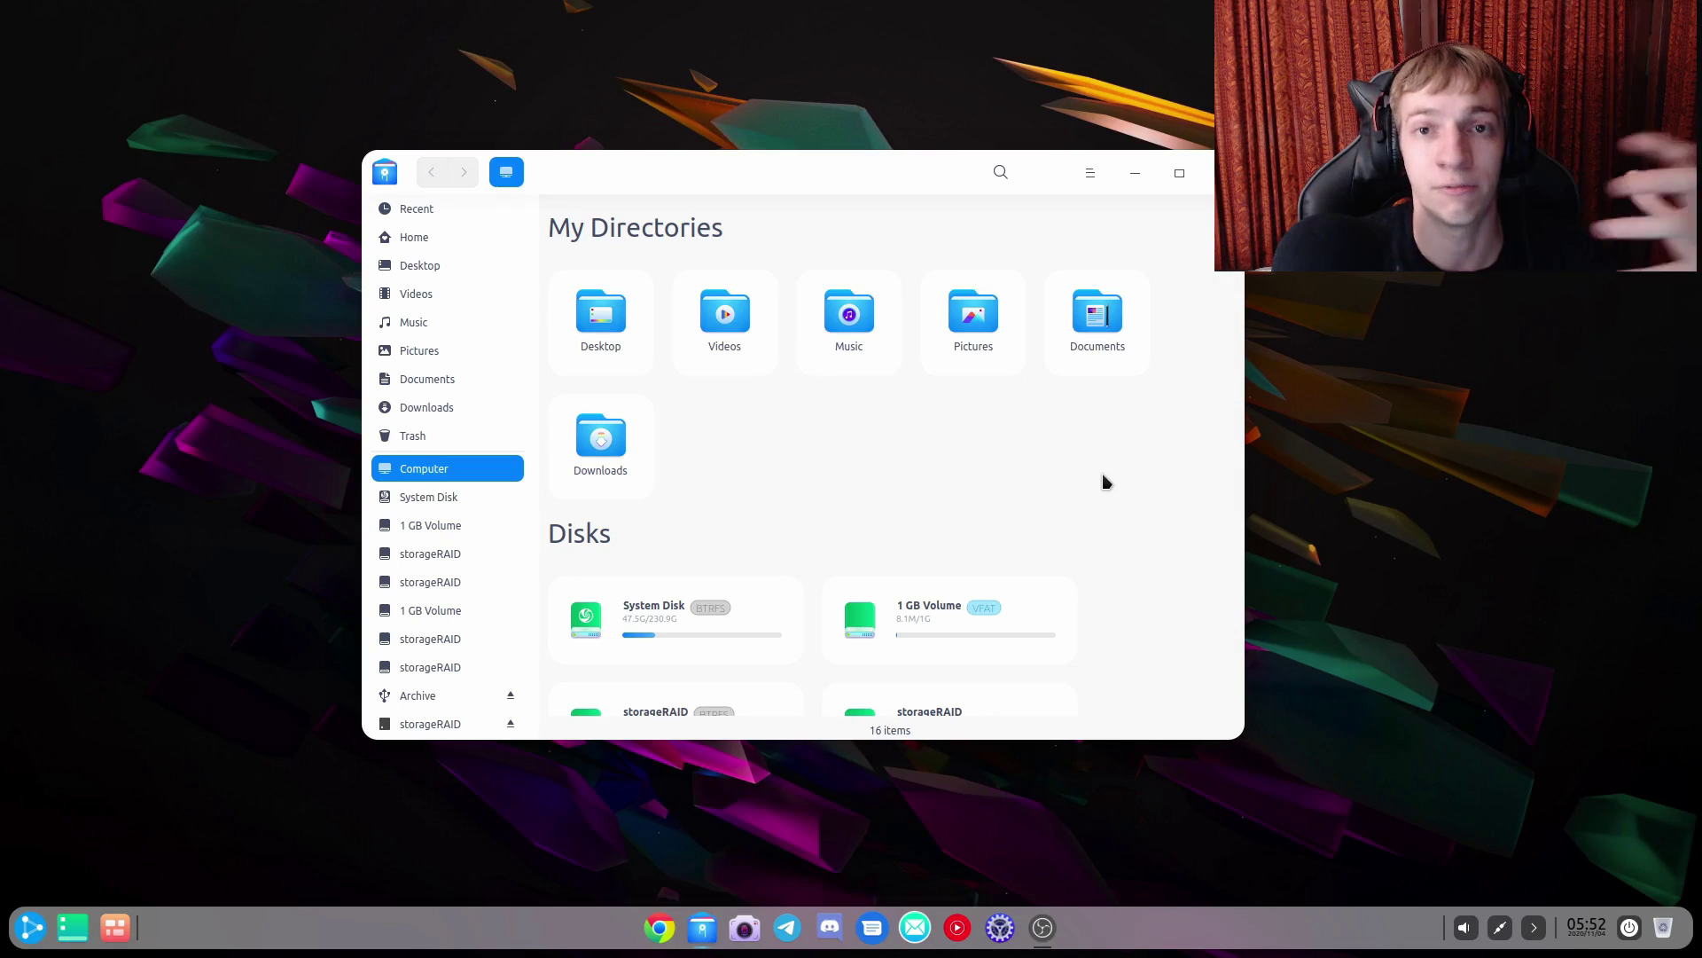
{"action": "scroll", "coordinate": [1104, 479], "scroll_direction": "down", "scroll_amount": 5}
{"action": "scroll", "coordinate": [1099, 475], "scroll_direction": "up", "scroll_amount": 5}
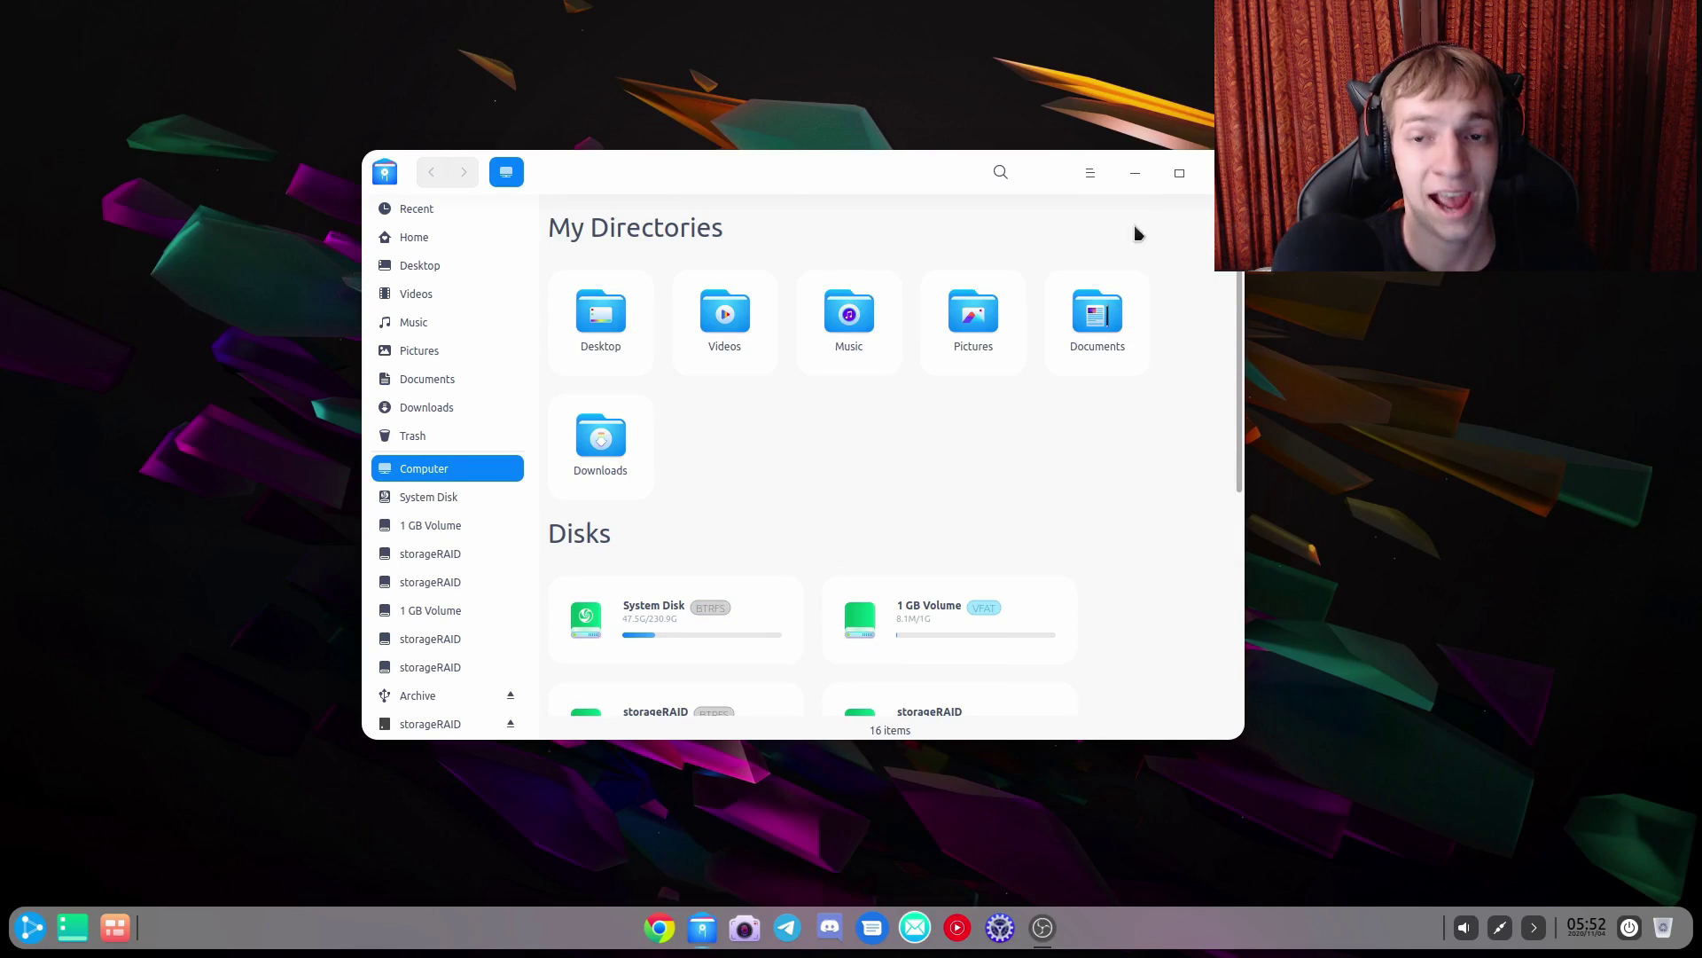
{"action": "left_click", "coordinate": [1001, 173]}
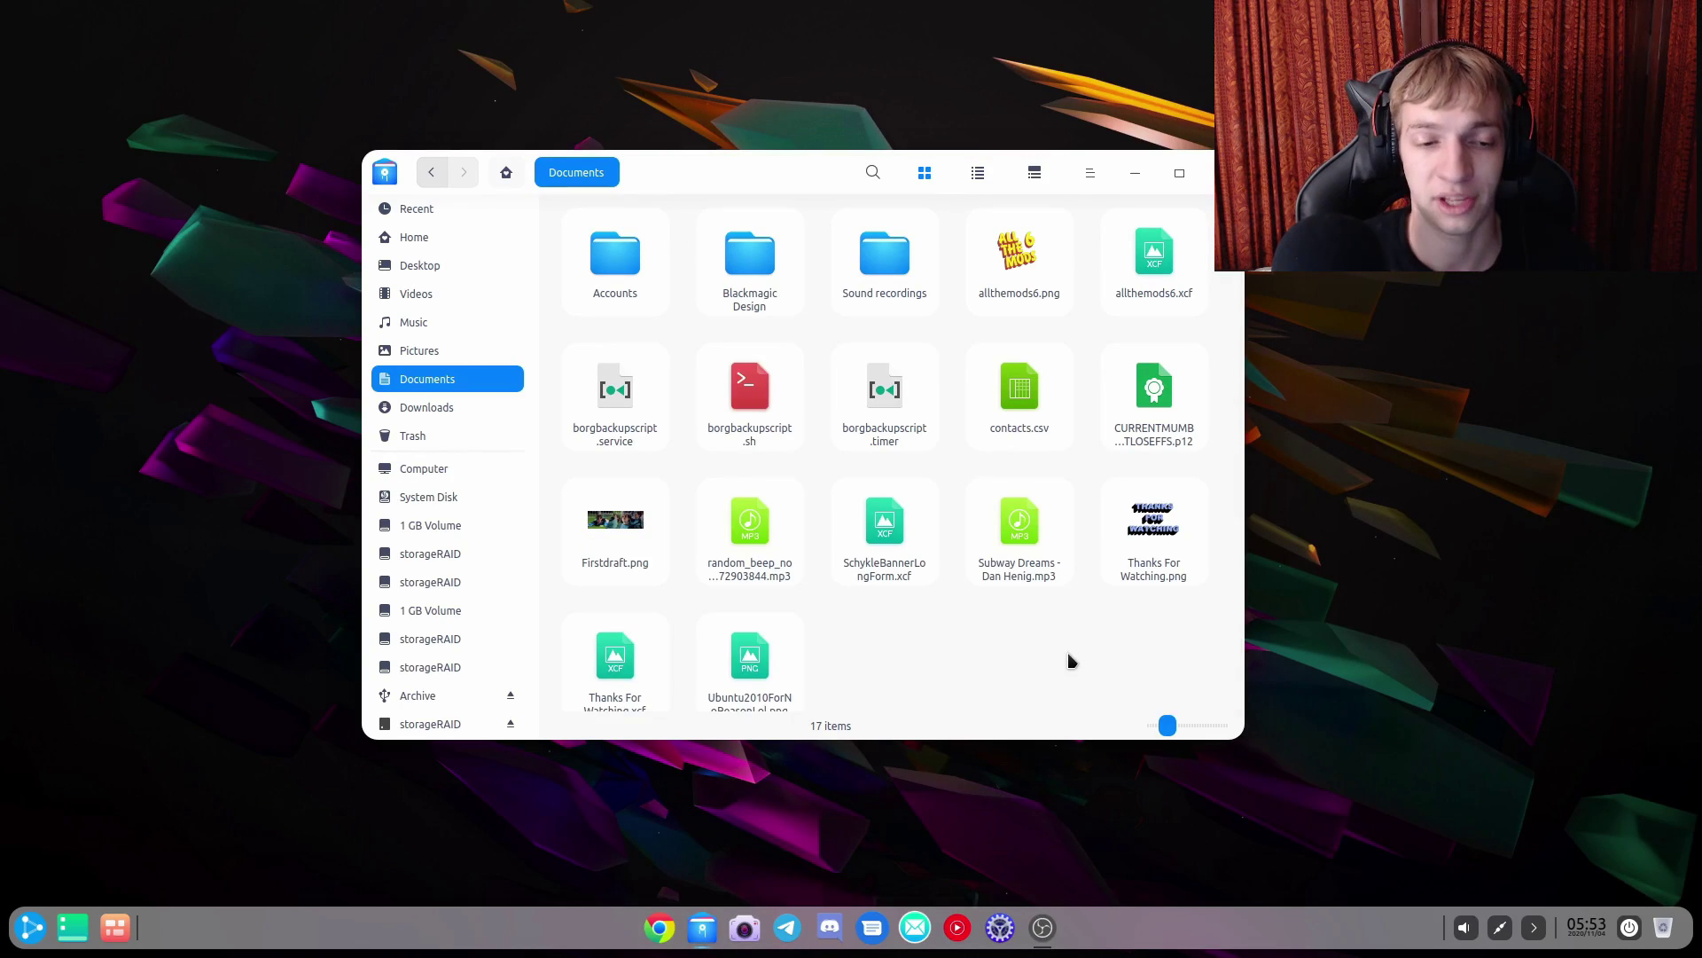
{"action": "scroll", "coordinate": [441, 490], "scroll_direction": "down", "scroll_amount": 3}
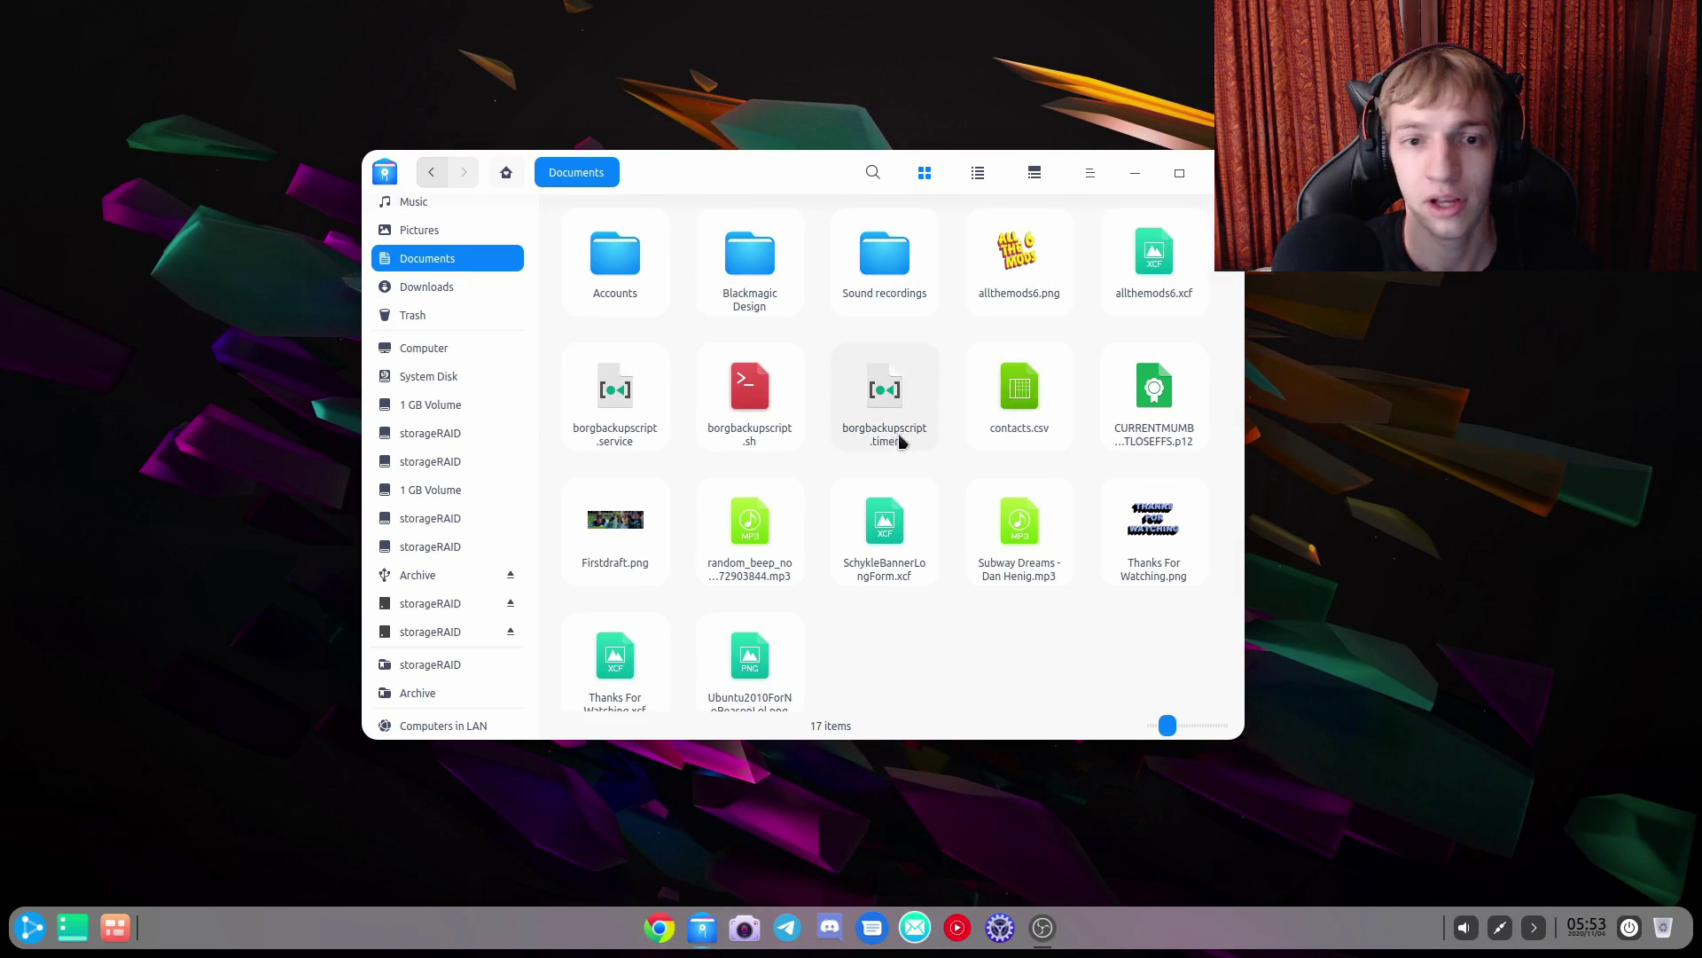
{"action": "left_click", "coordinate": [430, 289]}
{"action": "scroll", "coordinate": [474, 467], "scroll_direction": "up", "scroll_amount": 2}
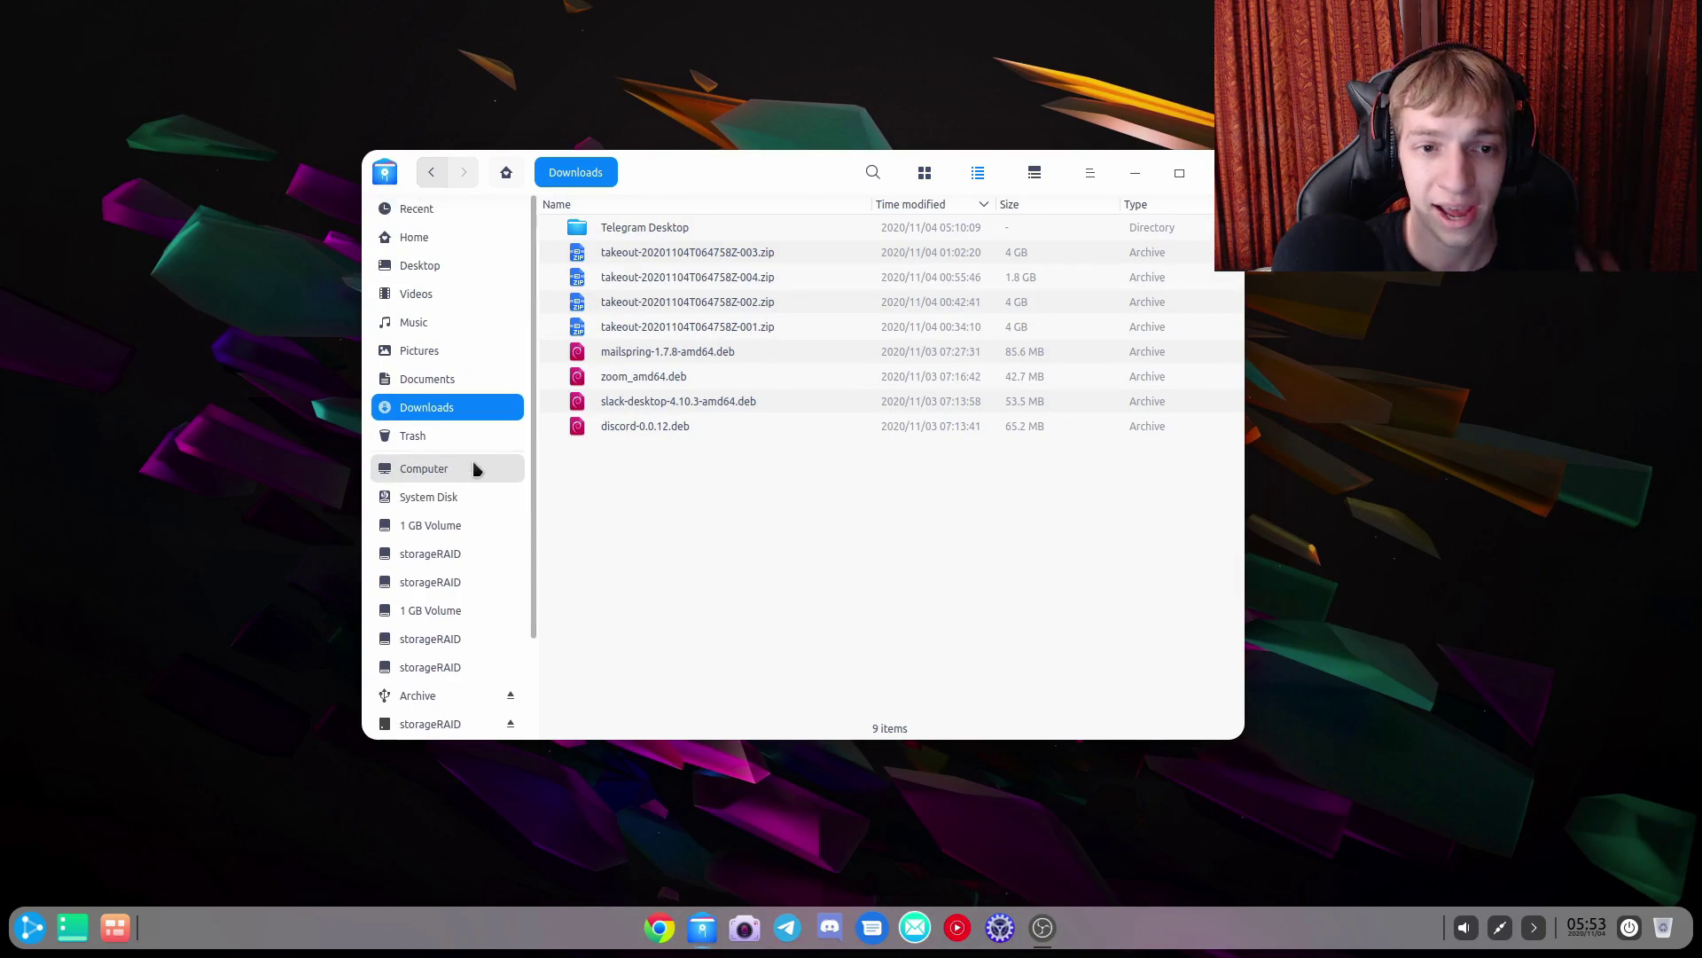
{"action": "left_click", "coordinate": [637, 258]}
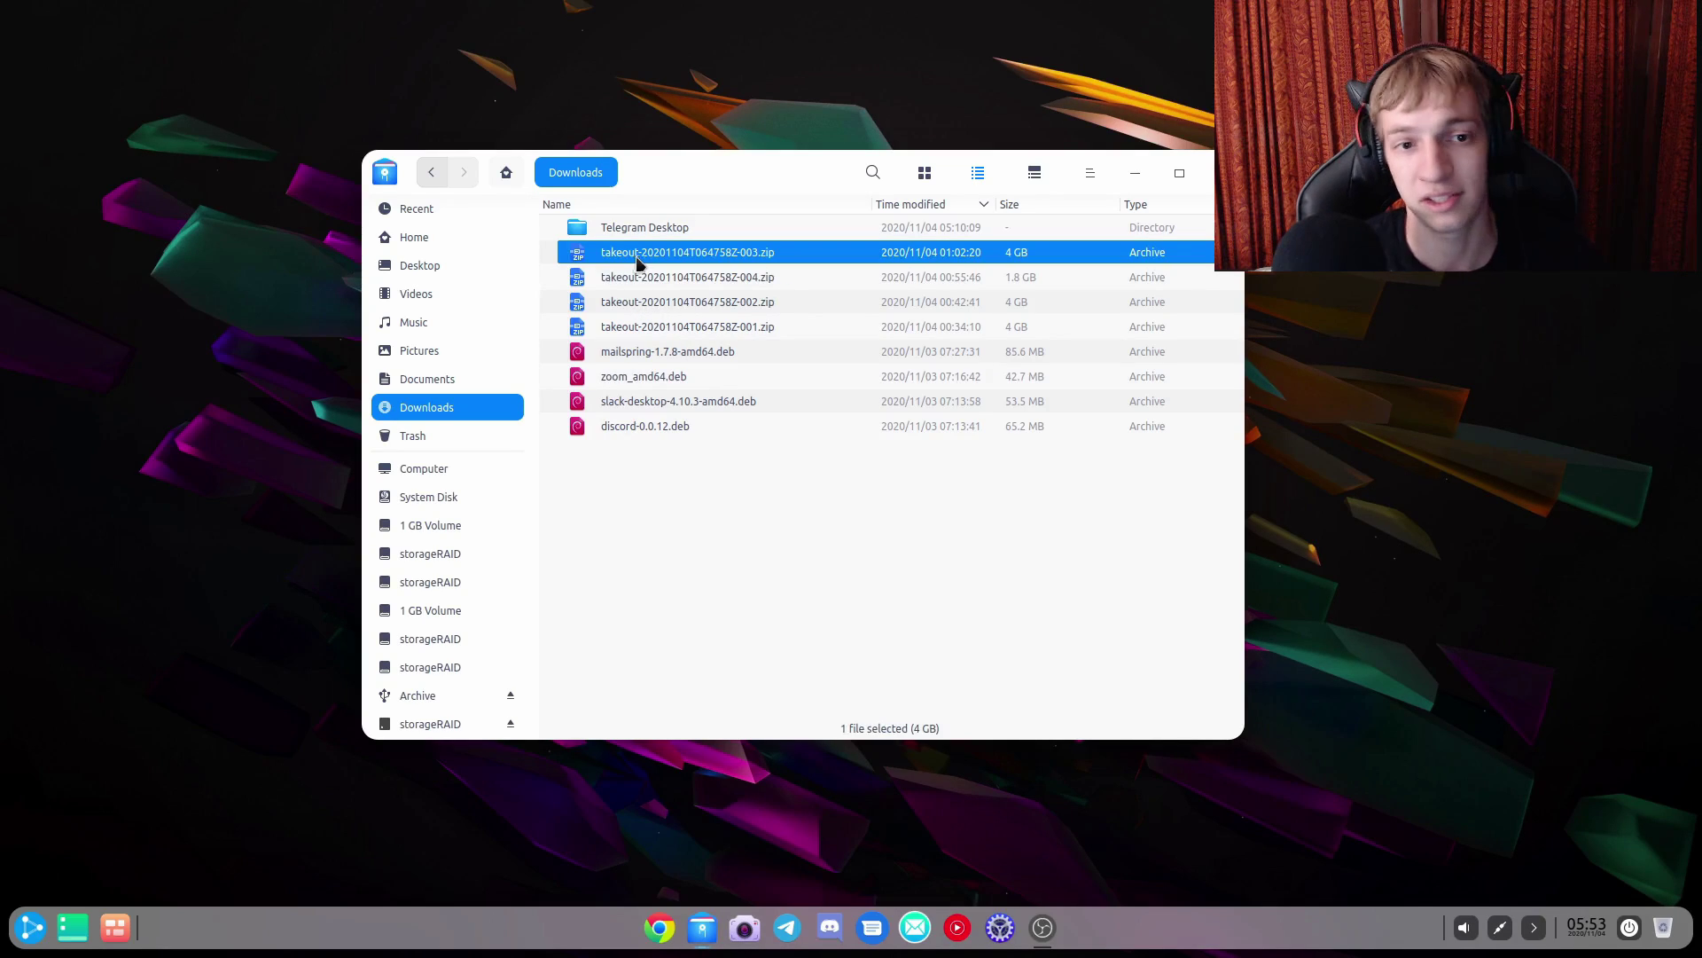
{"action": "left_click", "coordinate": [656, 328], "text": "shift"}
{"action": "left_click", "coordinate": [765, 684]}
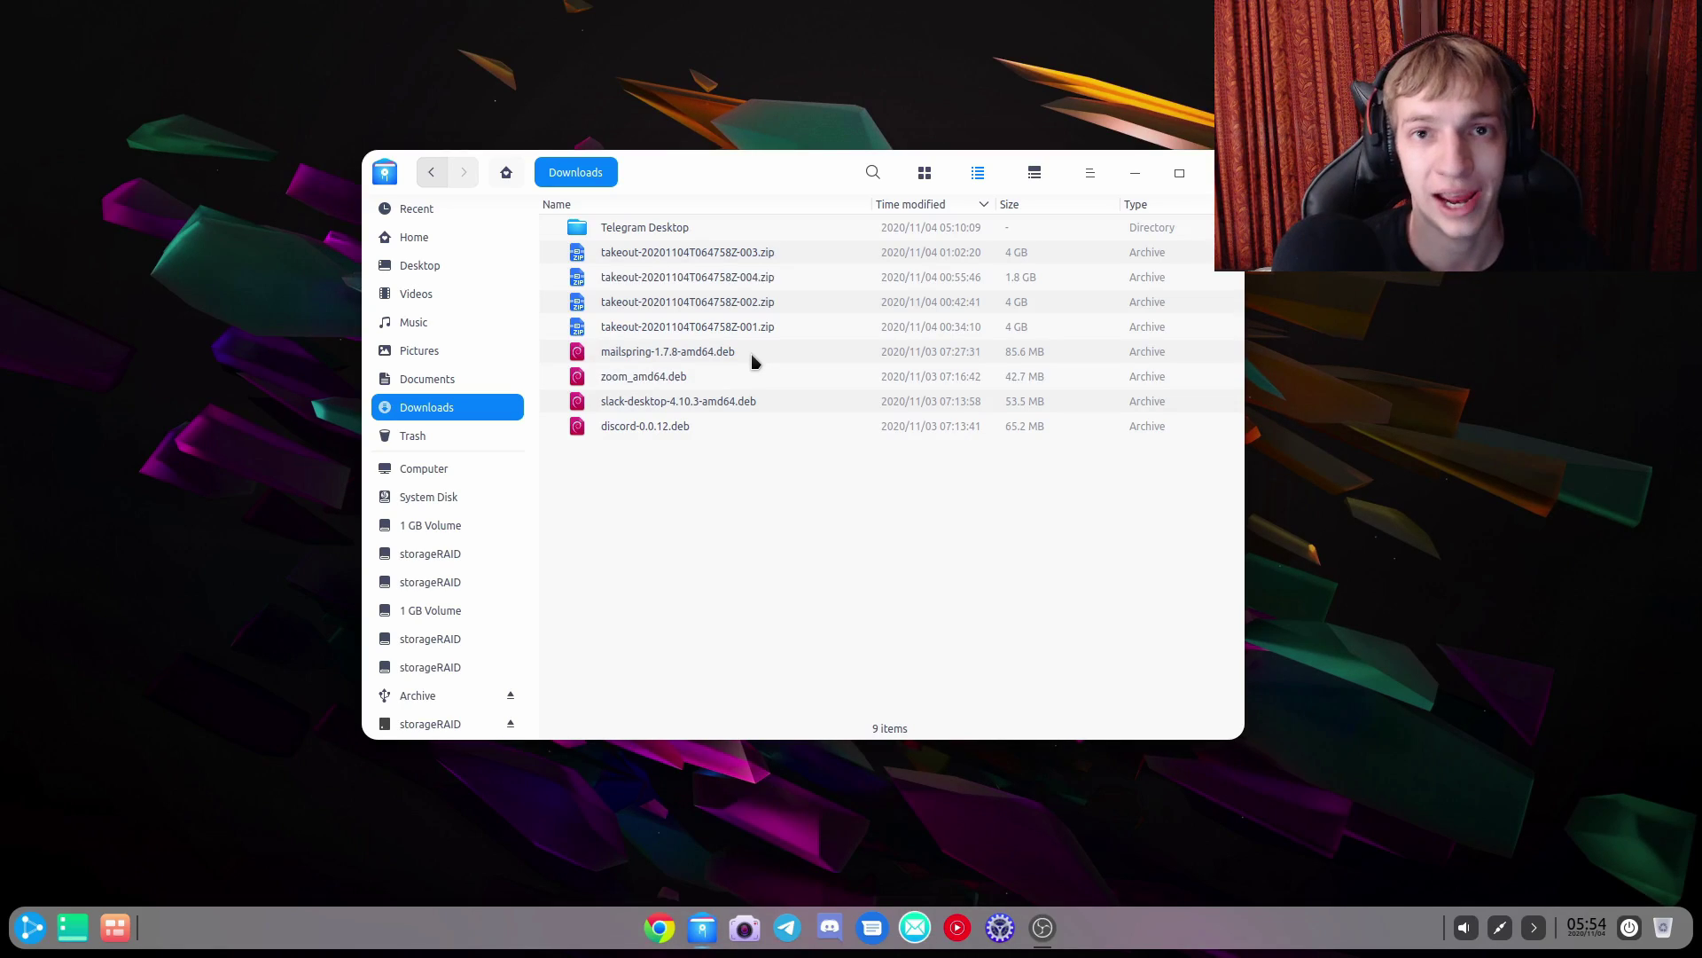
{"action": "double_click", "coordinate": [773, 282]}
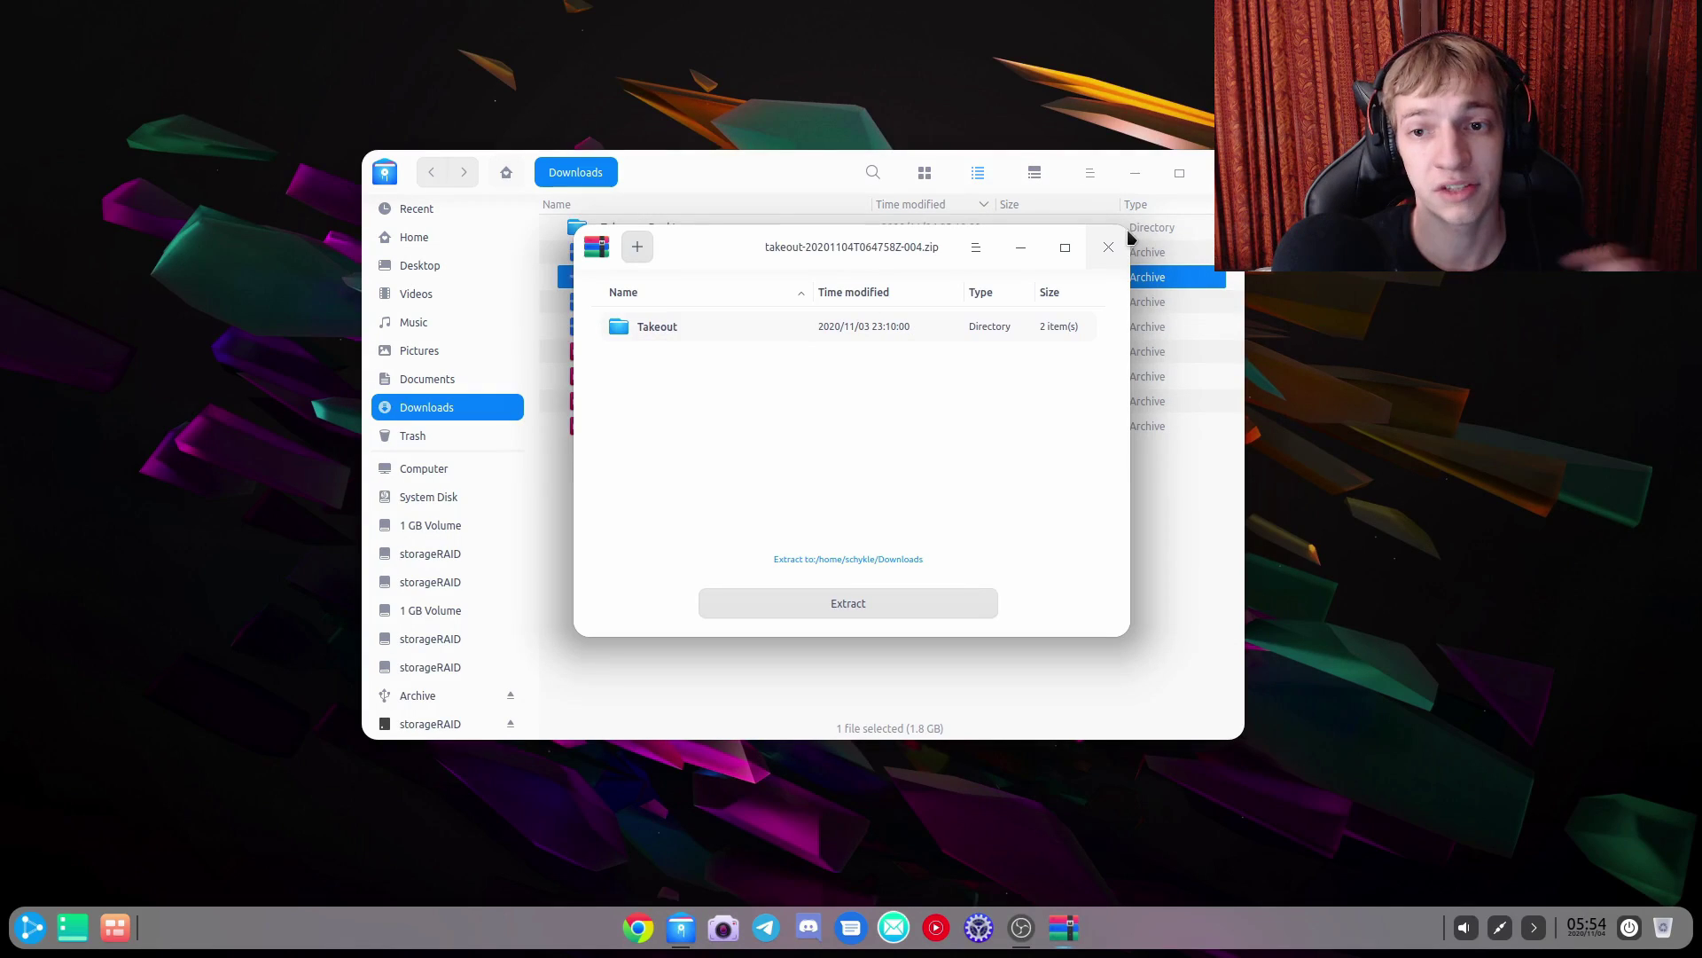
{"action": "double_click", "coordinate": [714, 330]}
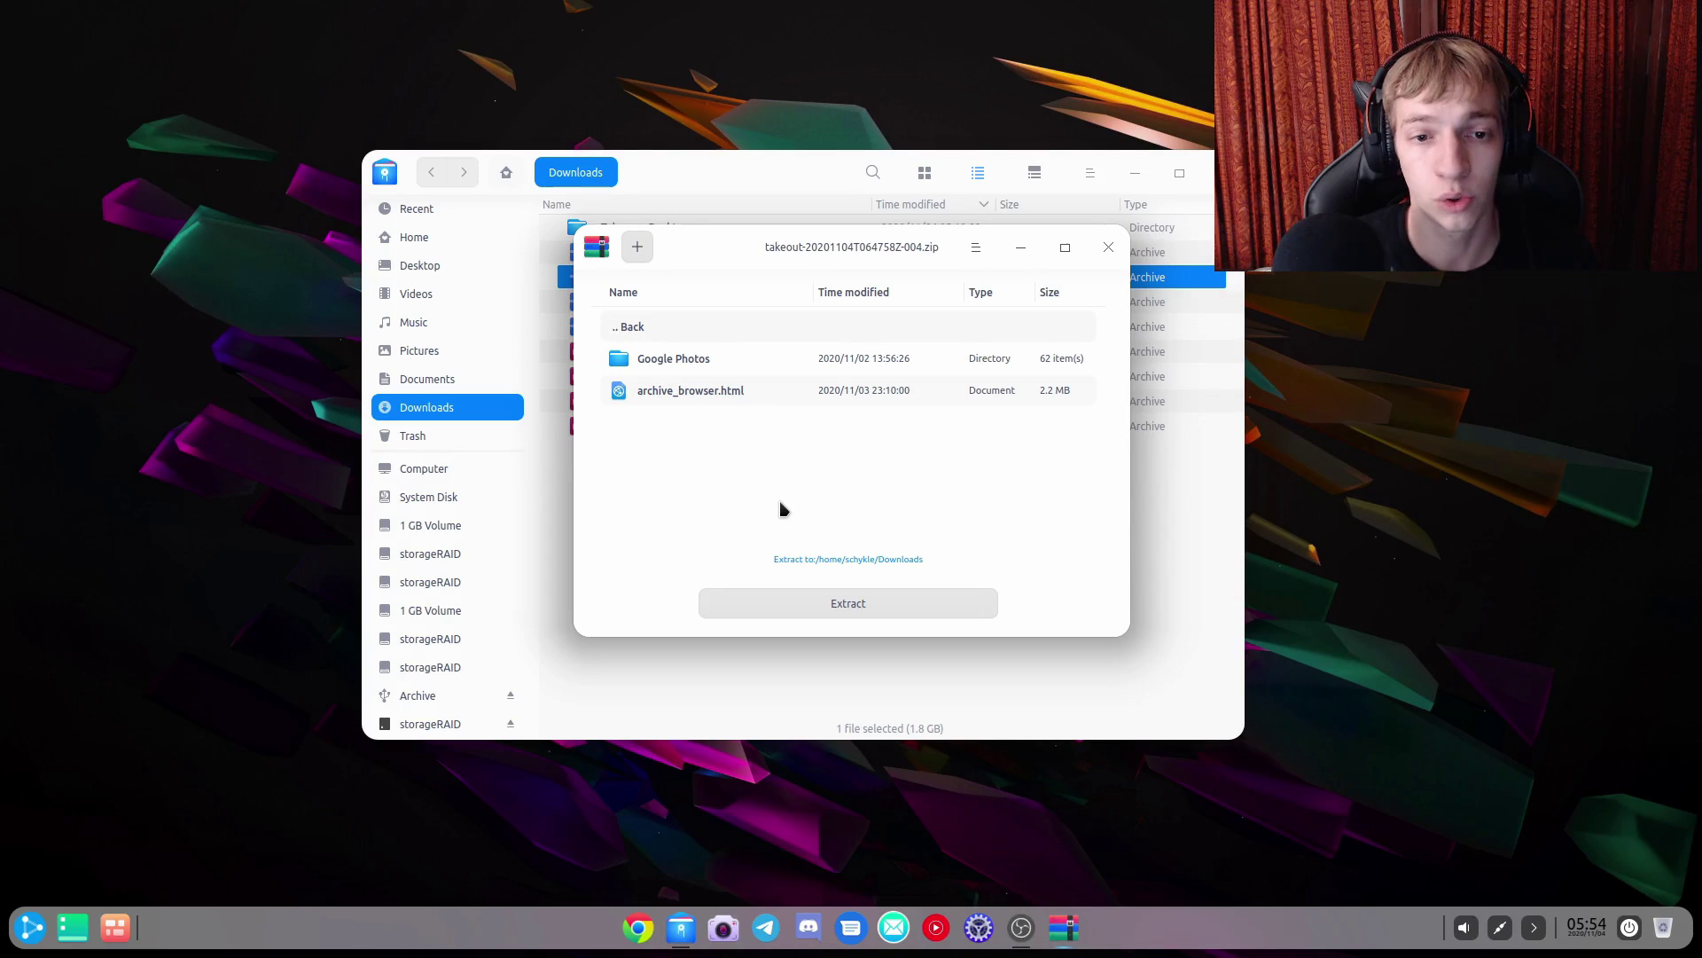
{"action": "double_click", "coordinate": [720, 367]}
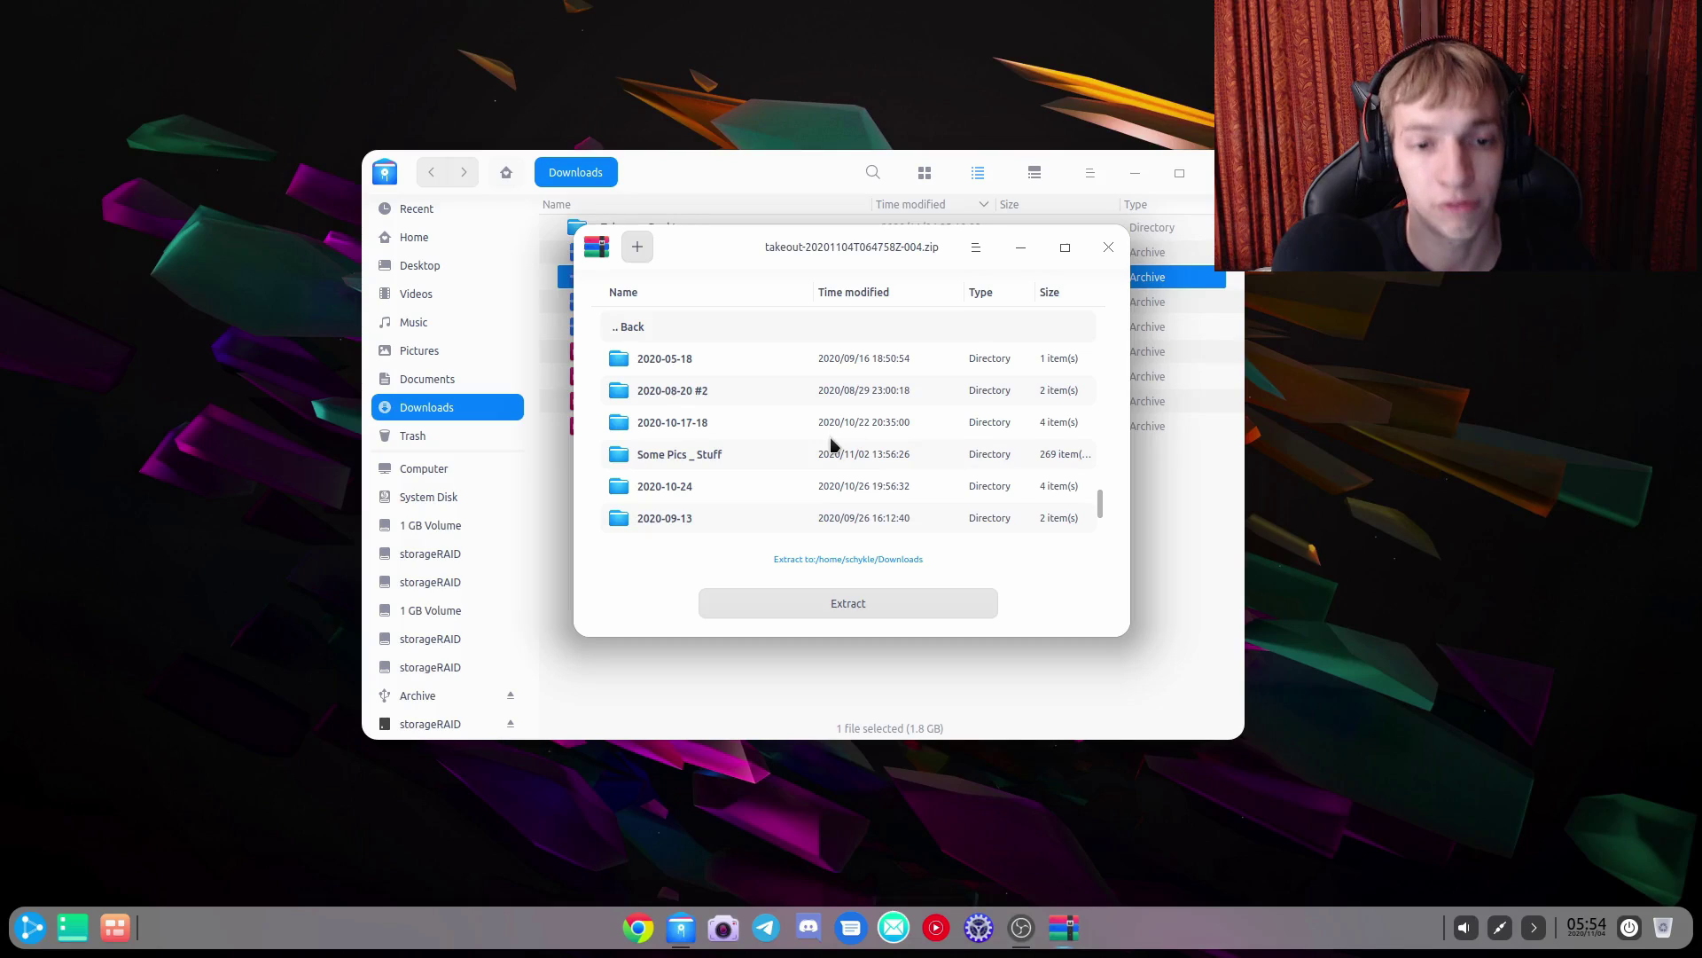
{"action": "scroll", "coordinate": [834, 444], "scroll_direction": "up", "scroll_amount": 5}
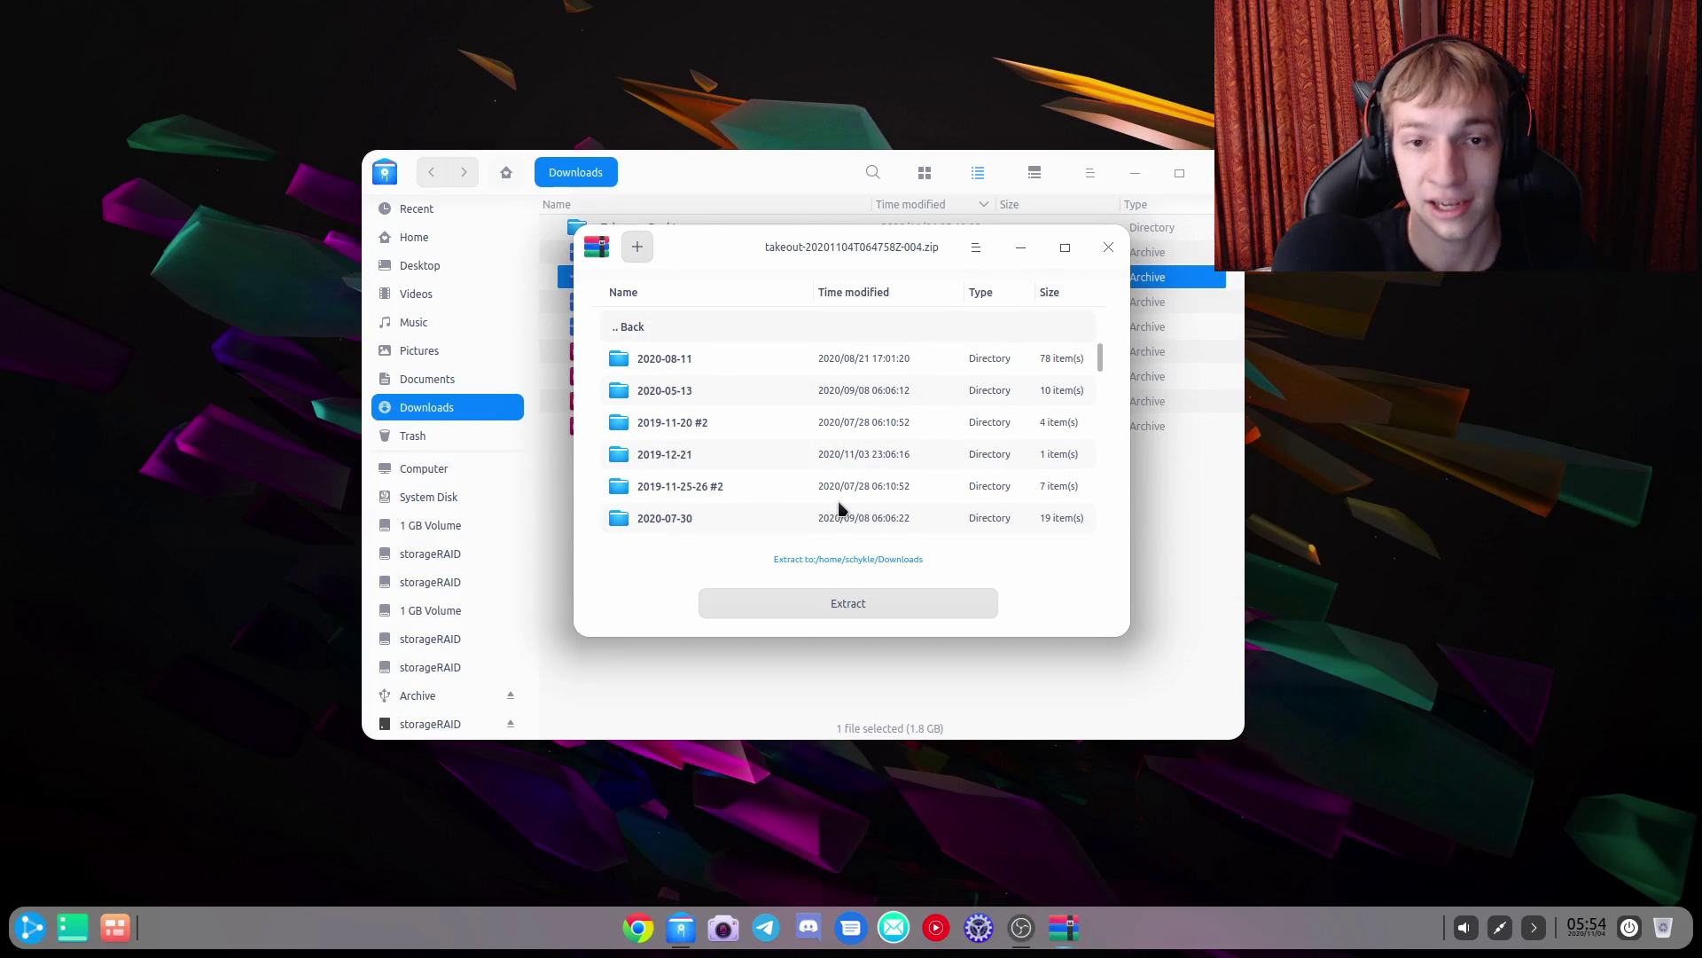
{"action": "scroll", "coordinate": [771, 427], "scroll_direction": "down", "scroll_amount": 5}
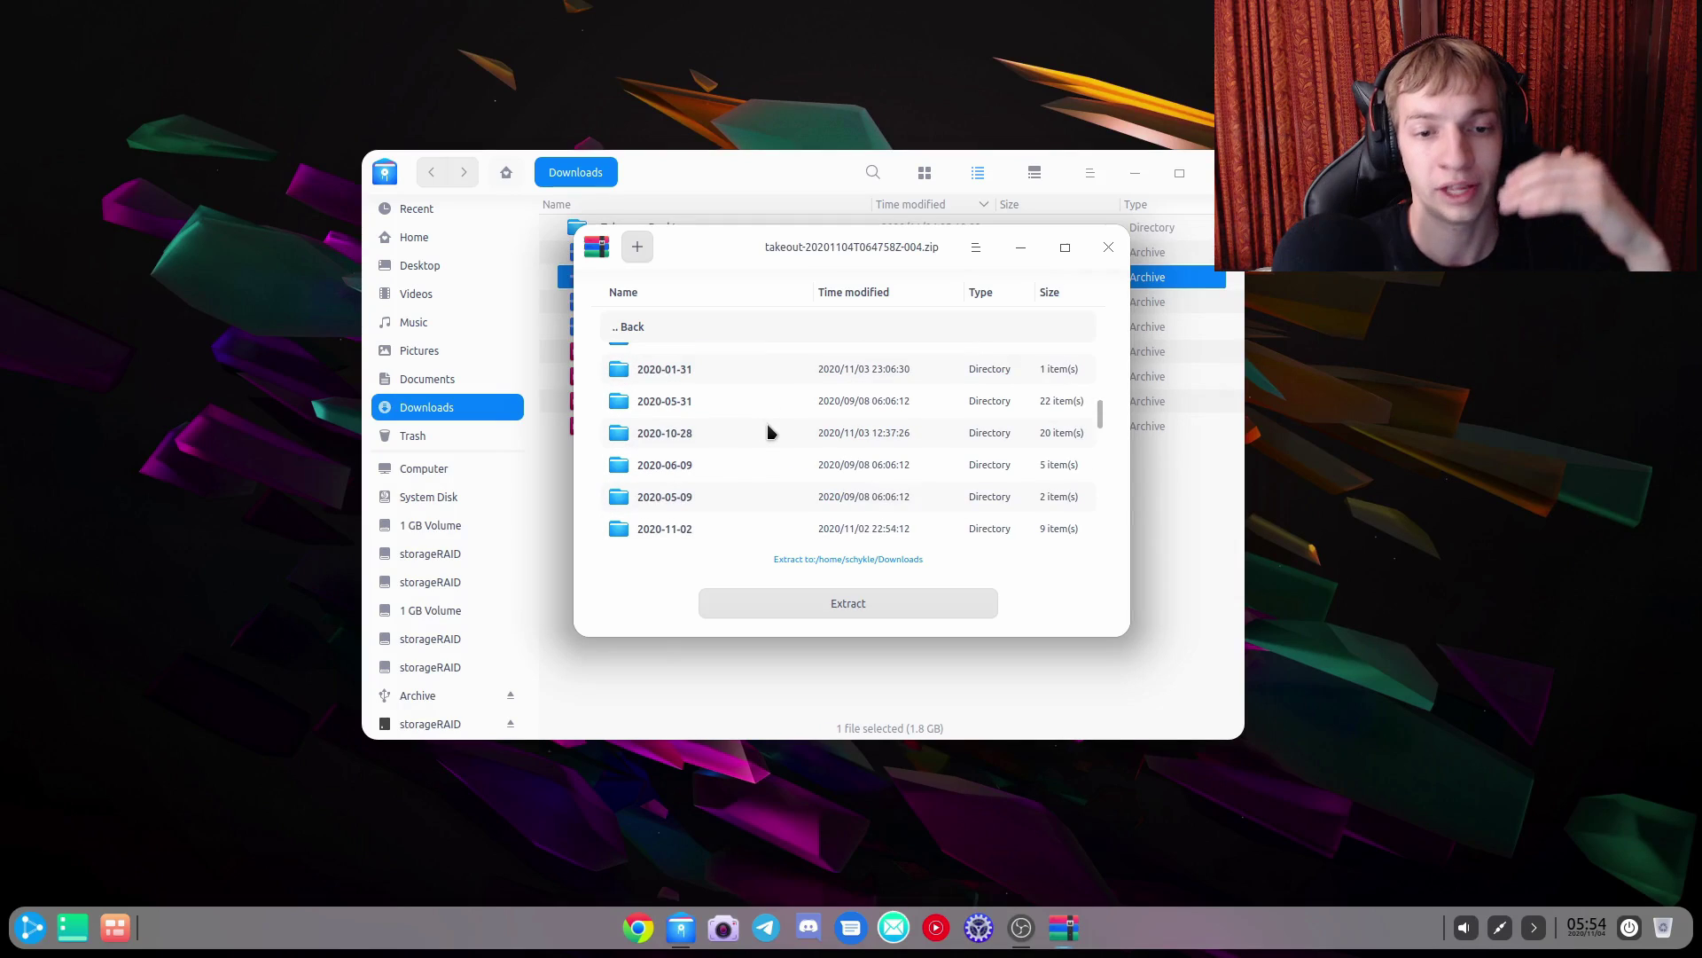
{"action": "scroll", "coordinate": [829, 412], "scroll_direction": "up", "scroll_amount": 5}
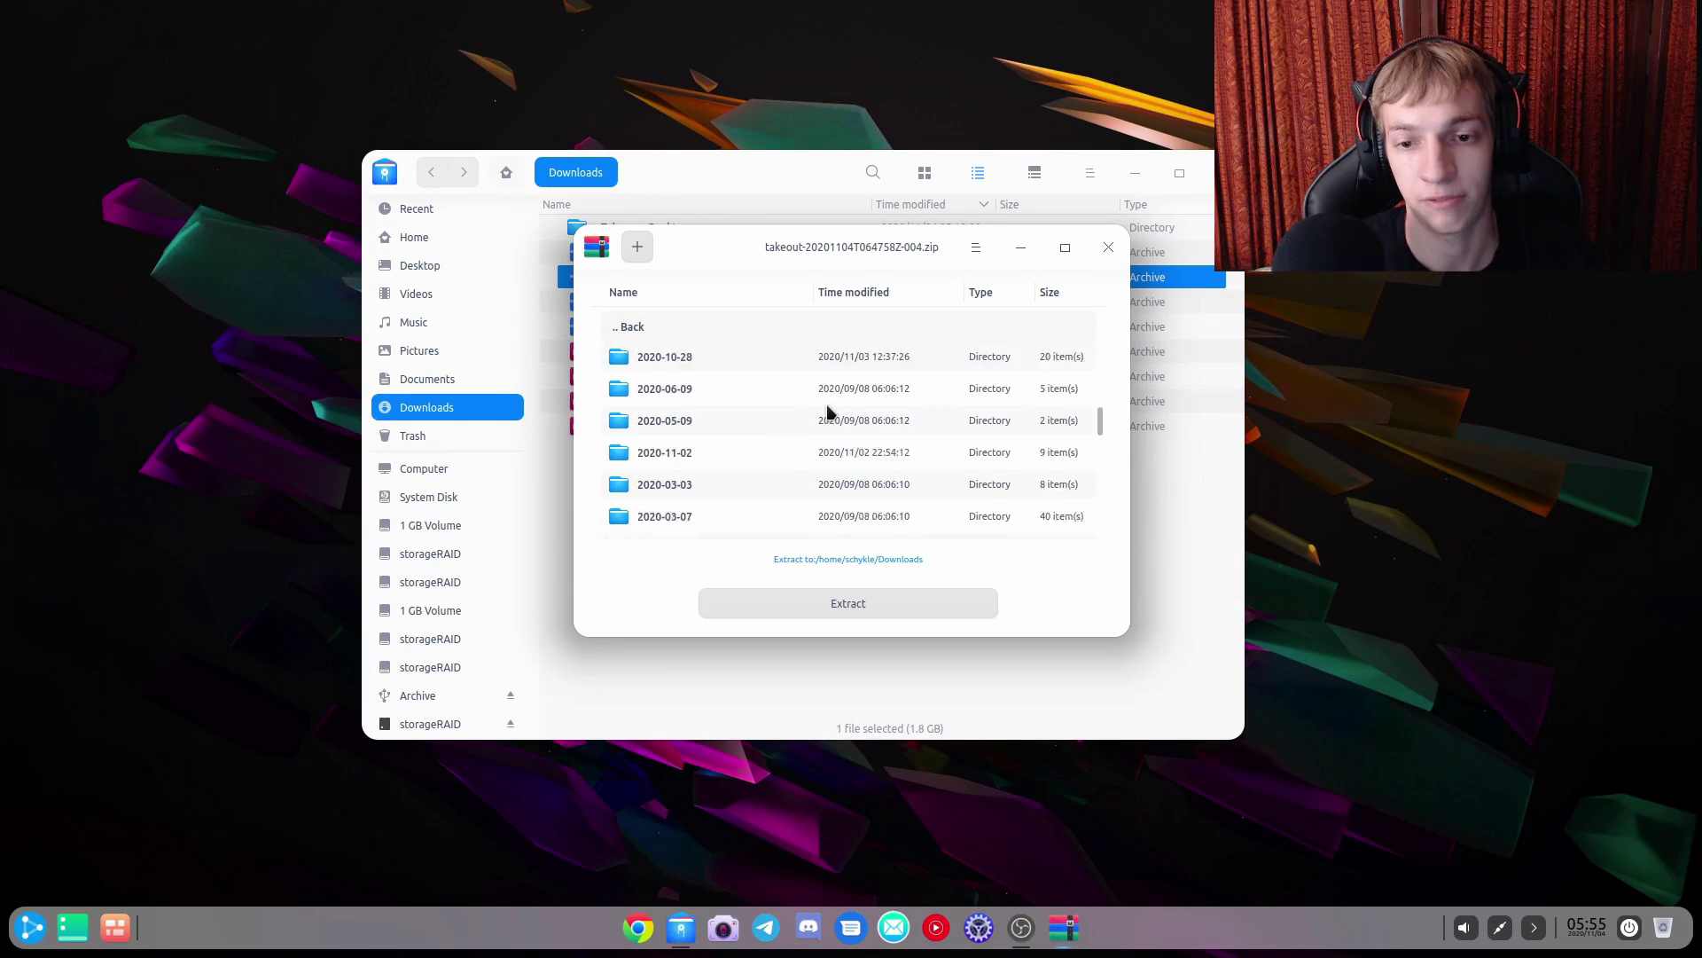
{"action": "left_click", "coordinate": [1108, 246]}
{"action": "double_click", "coordinate": [727, 301]}
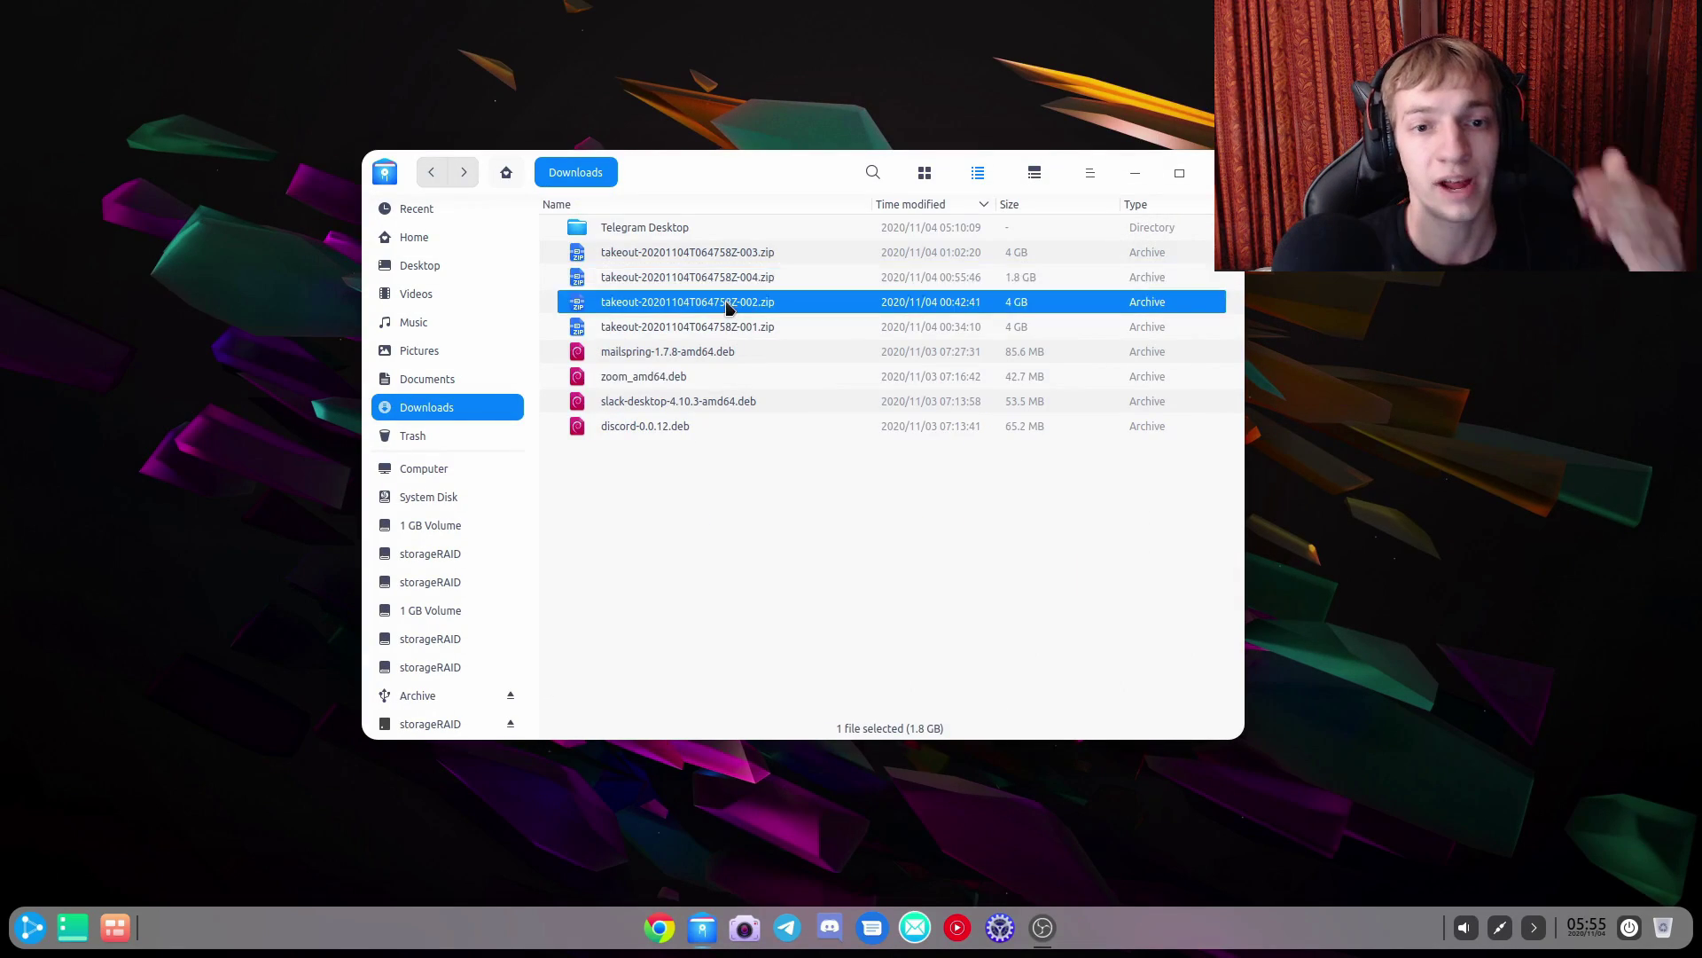
{"action": "key", "text": "alt+Left"}
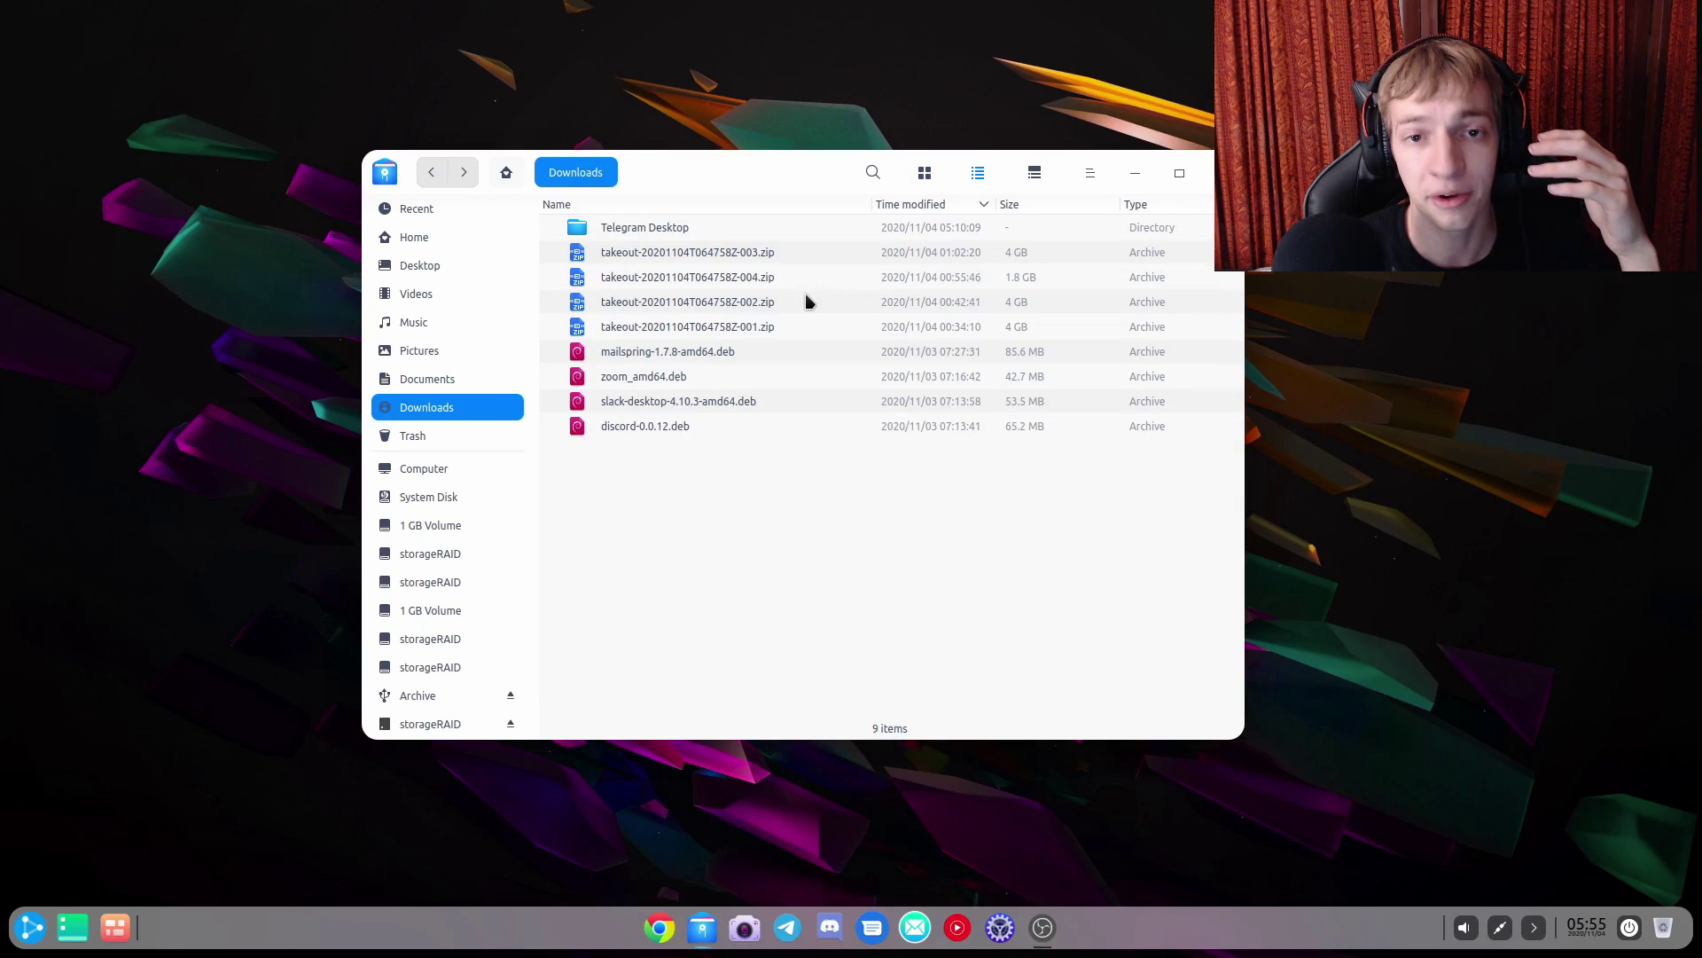
{"action": "right_click", "coordinate": [669, 306]}
{"action": "mouse_move", "coordinate": [781, 338]}
{"action": "left_click", "coordinate": [870, 354]}
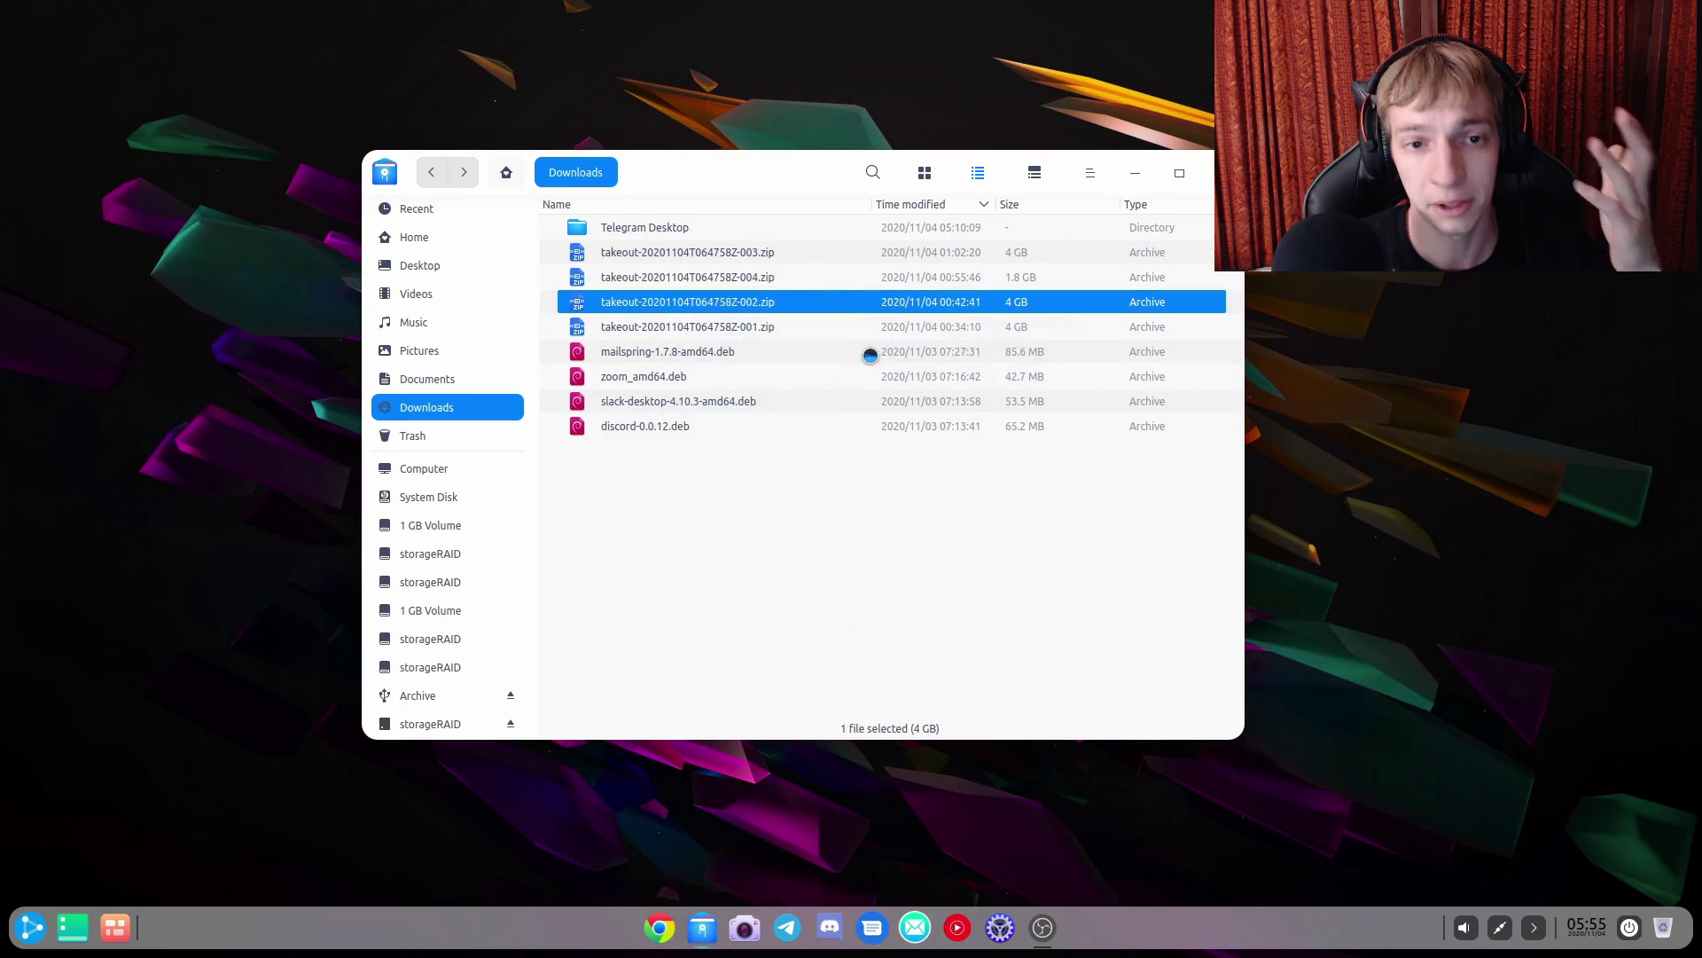
{"action": "double_click", "coordinate": [816, 348]}
{"action": "double_click", "coordinate": [790, 379]}
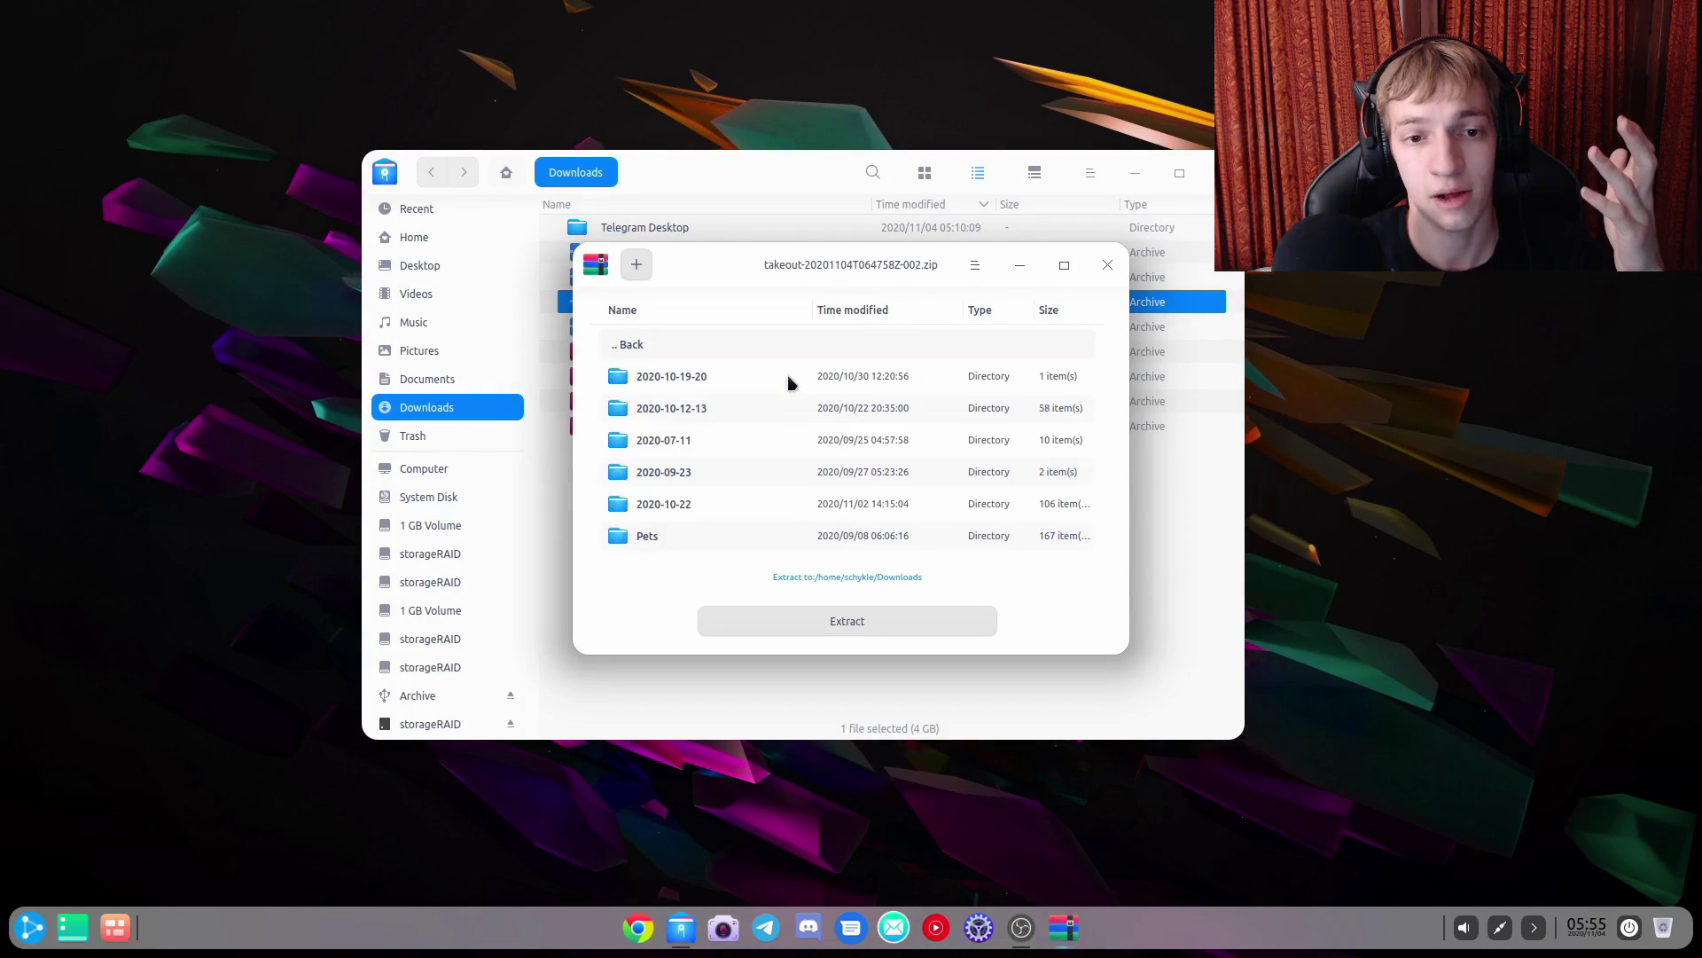
{"action": "scroll", "coordinate": [791, 425], "scroll_direction": "down", "scroll_amount": 5}
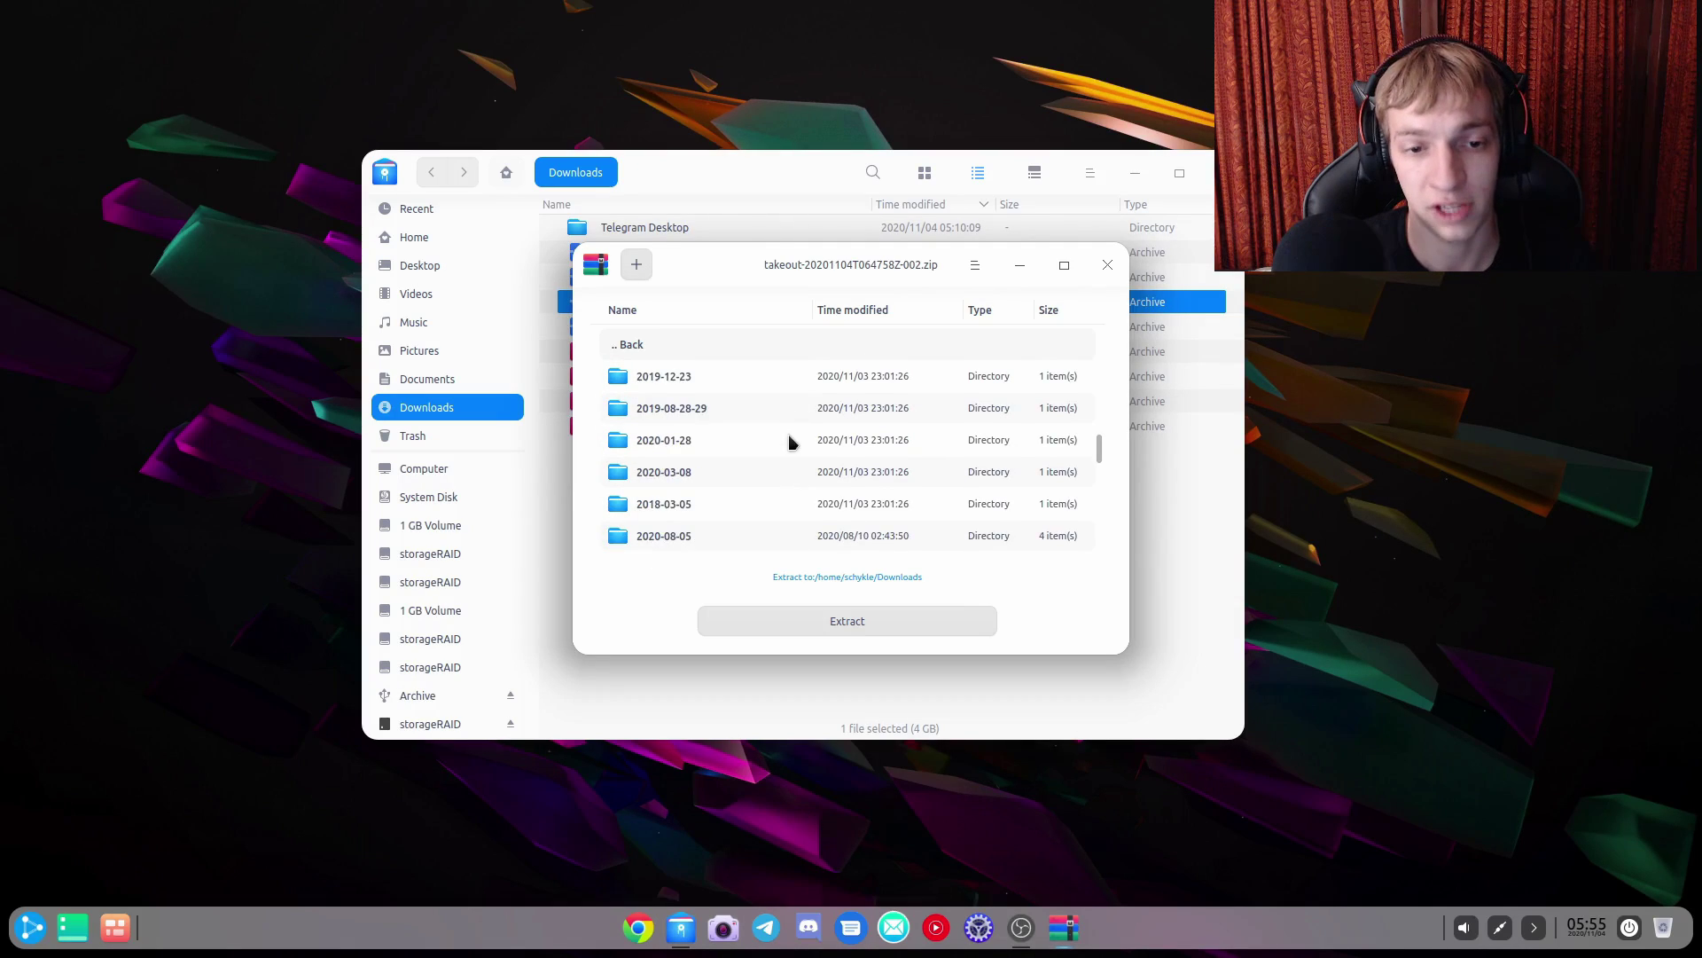
{"action": "scroll", "coordinate": [797, 426], "scroll_direction": "down", "scroll_amount": 5}
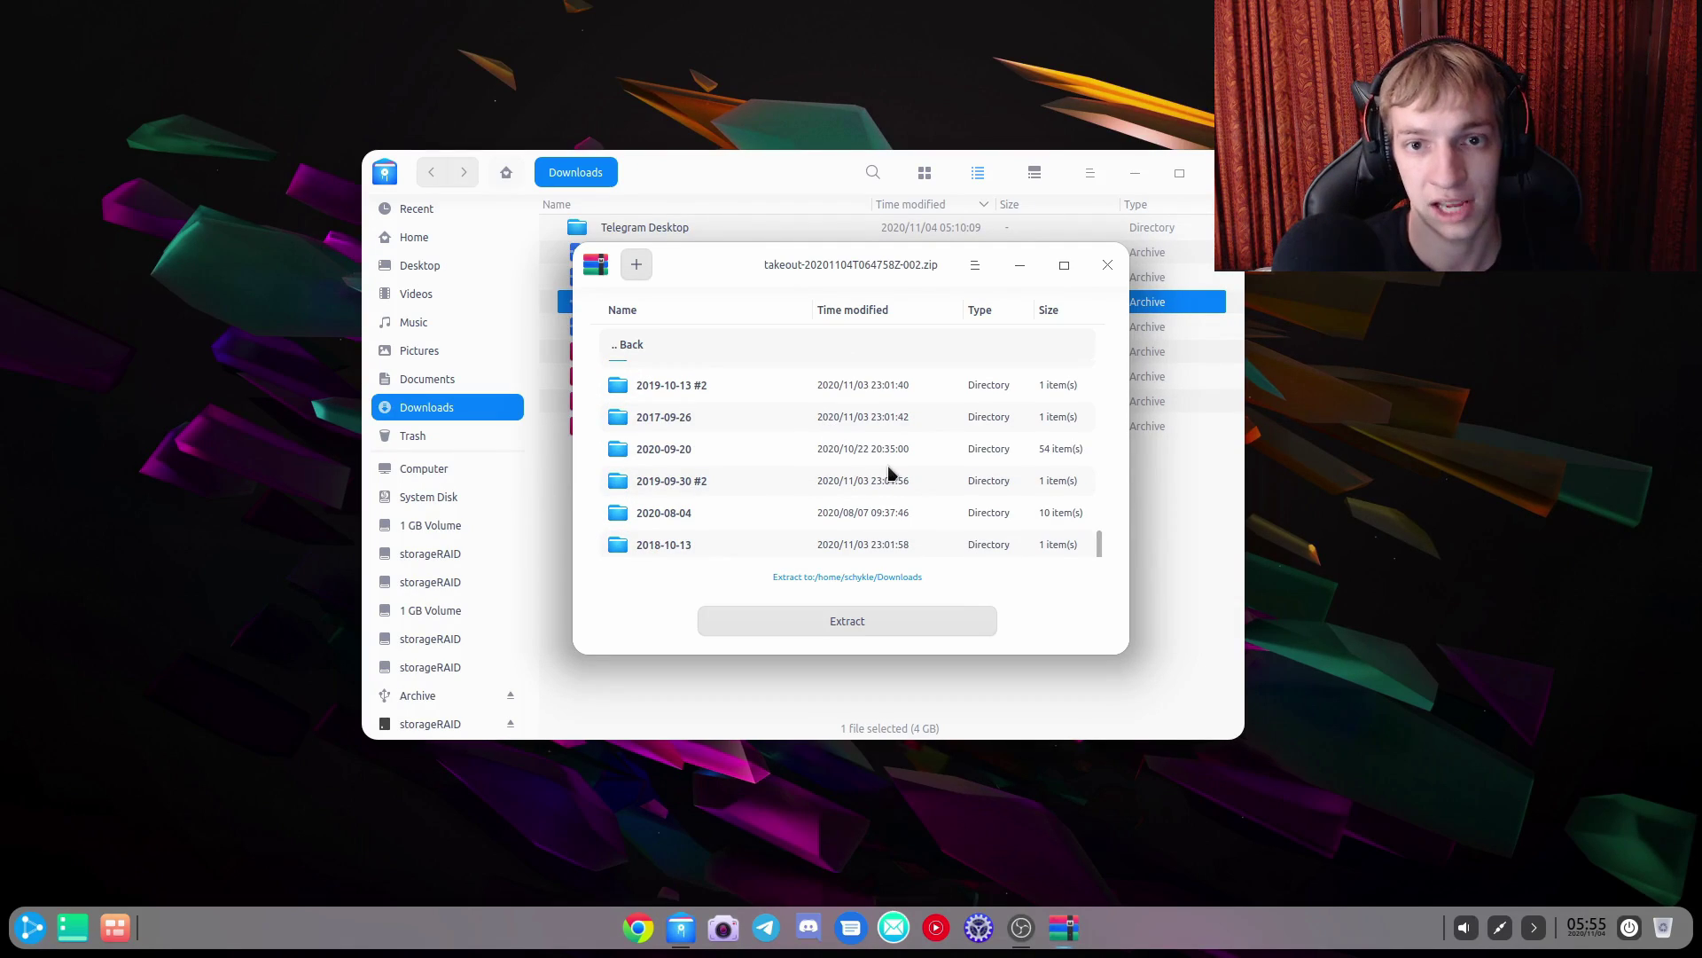
{"action": "left_click", "coordinate": [1107, 265]}
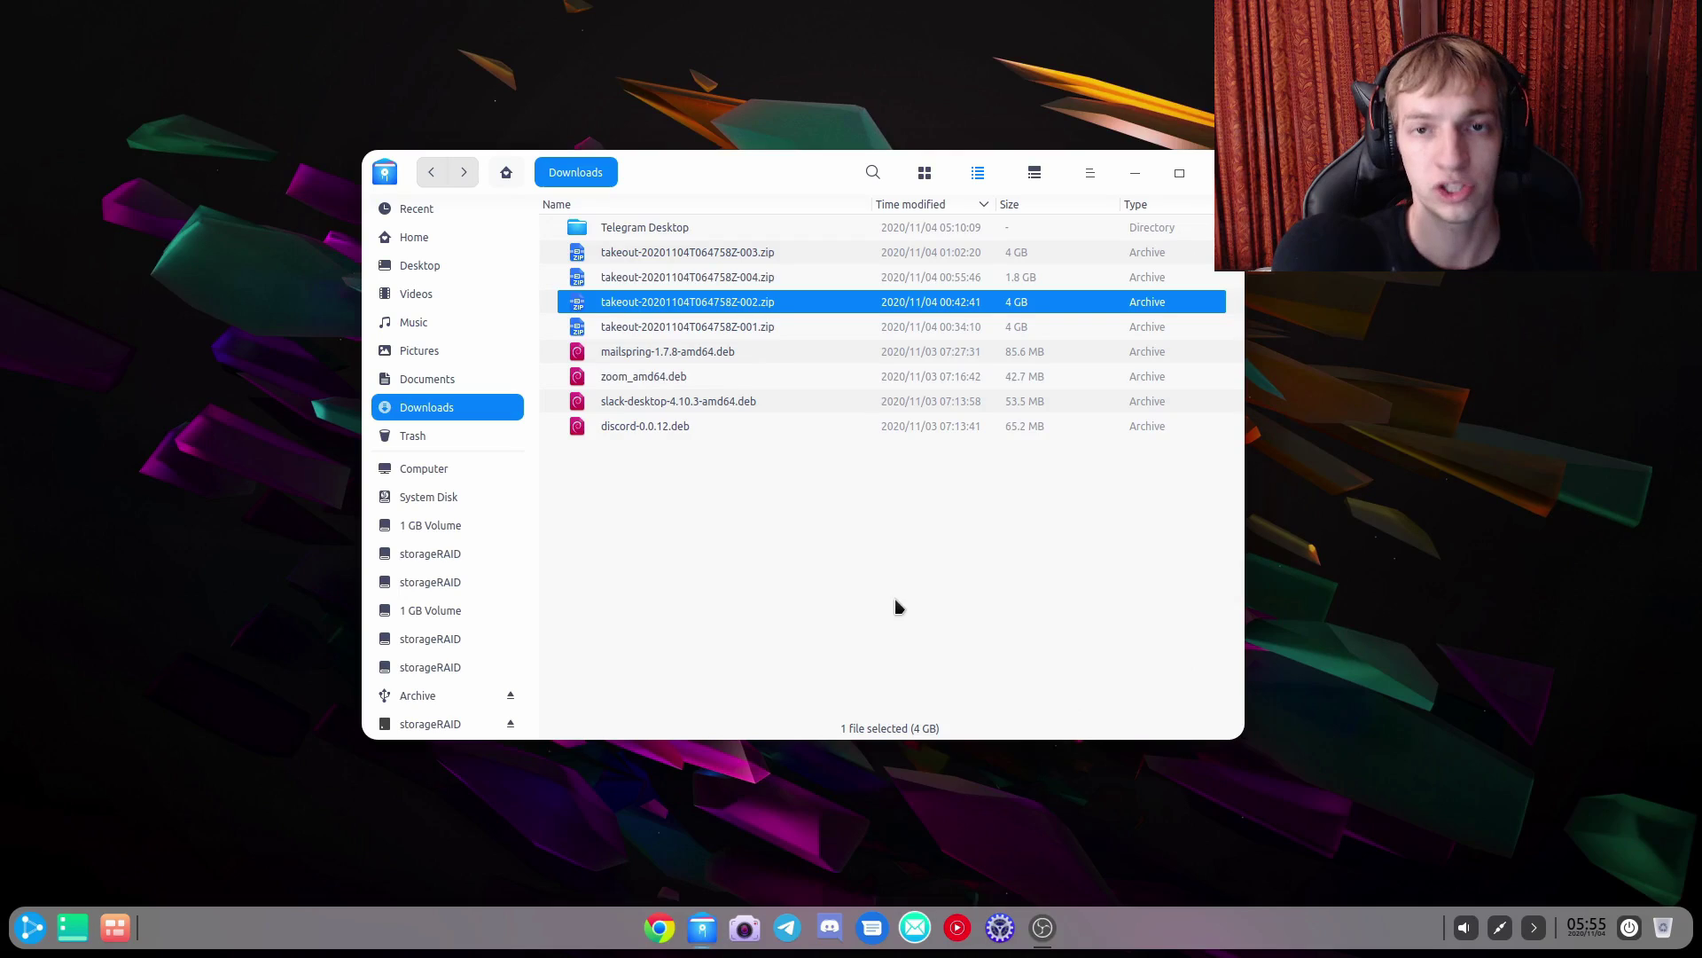
- Extract takeout-20201104T064758Z-003.zip here and move the extraction progress dialog aside
{"action": "left_click", "coordinate": [742, 544]}
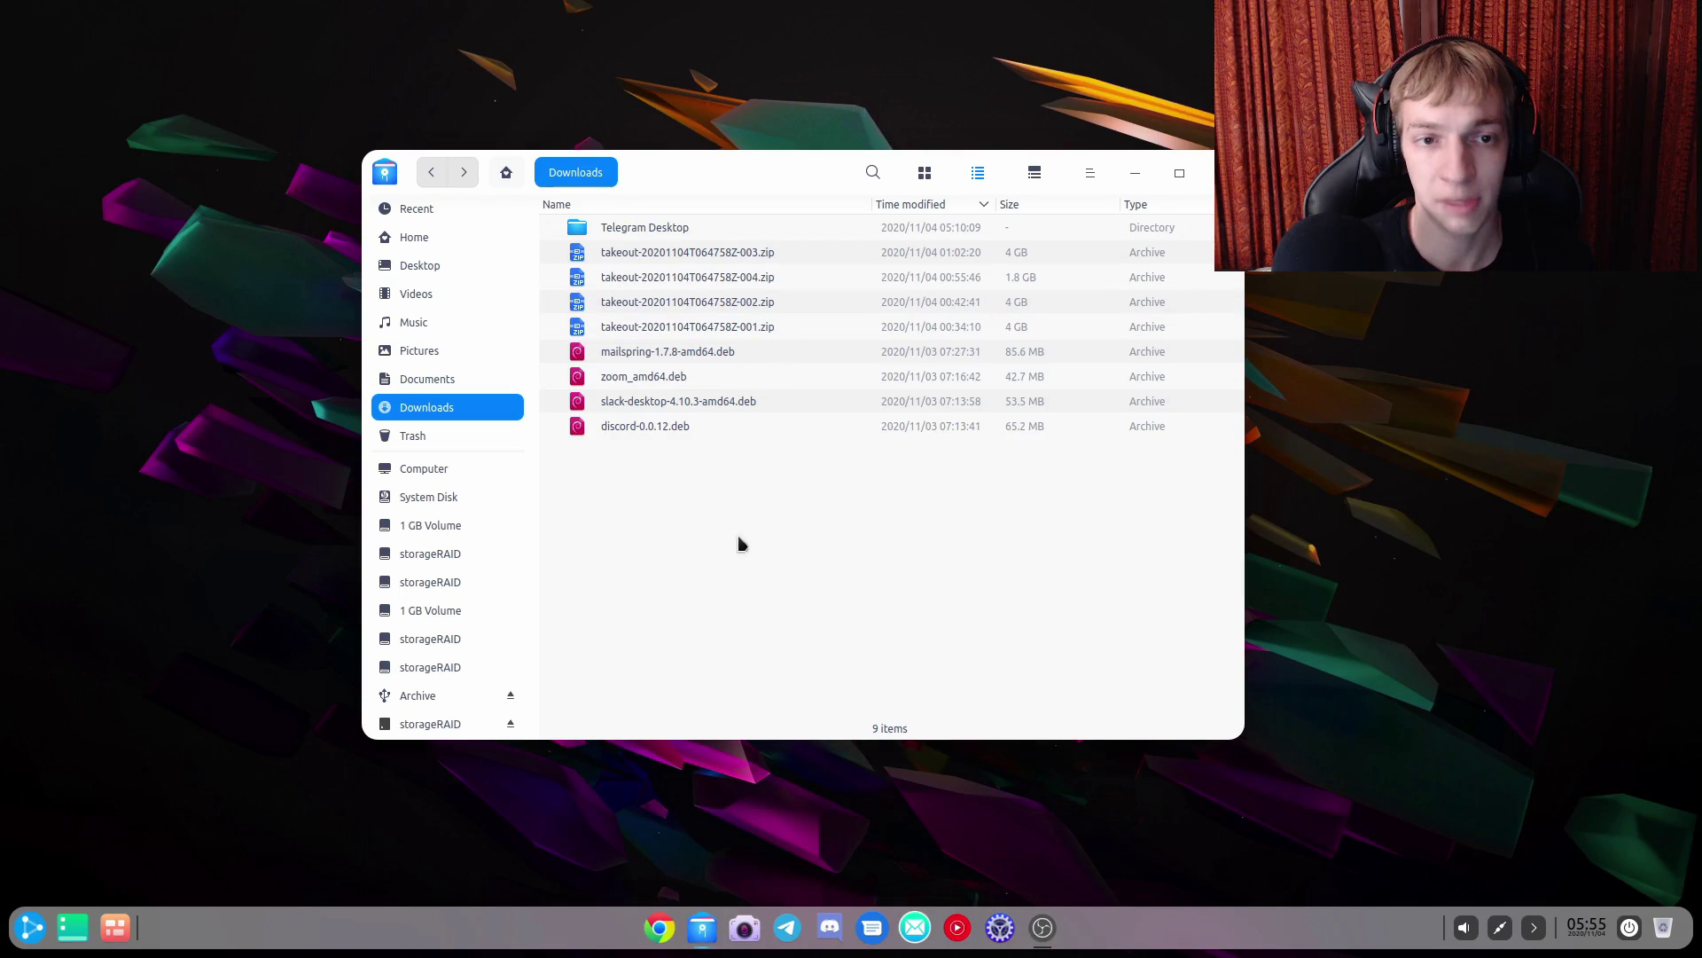
{"action": "right_click", "coordinate": [669, 257]}
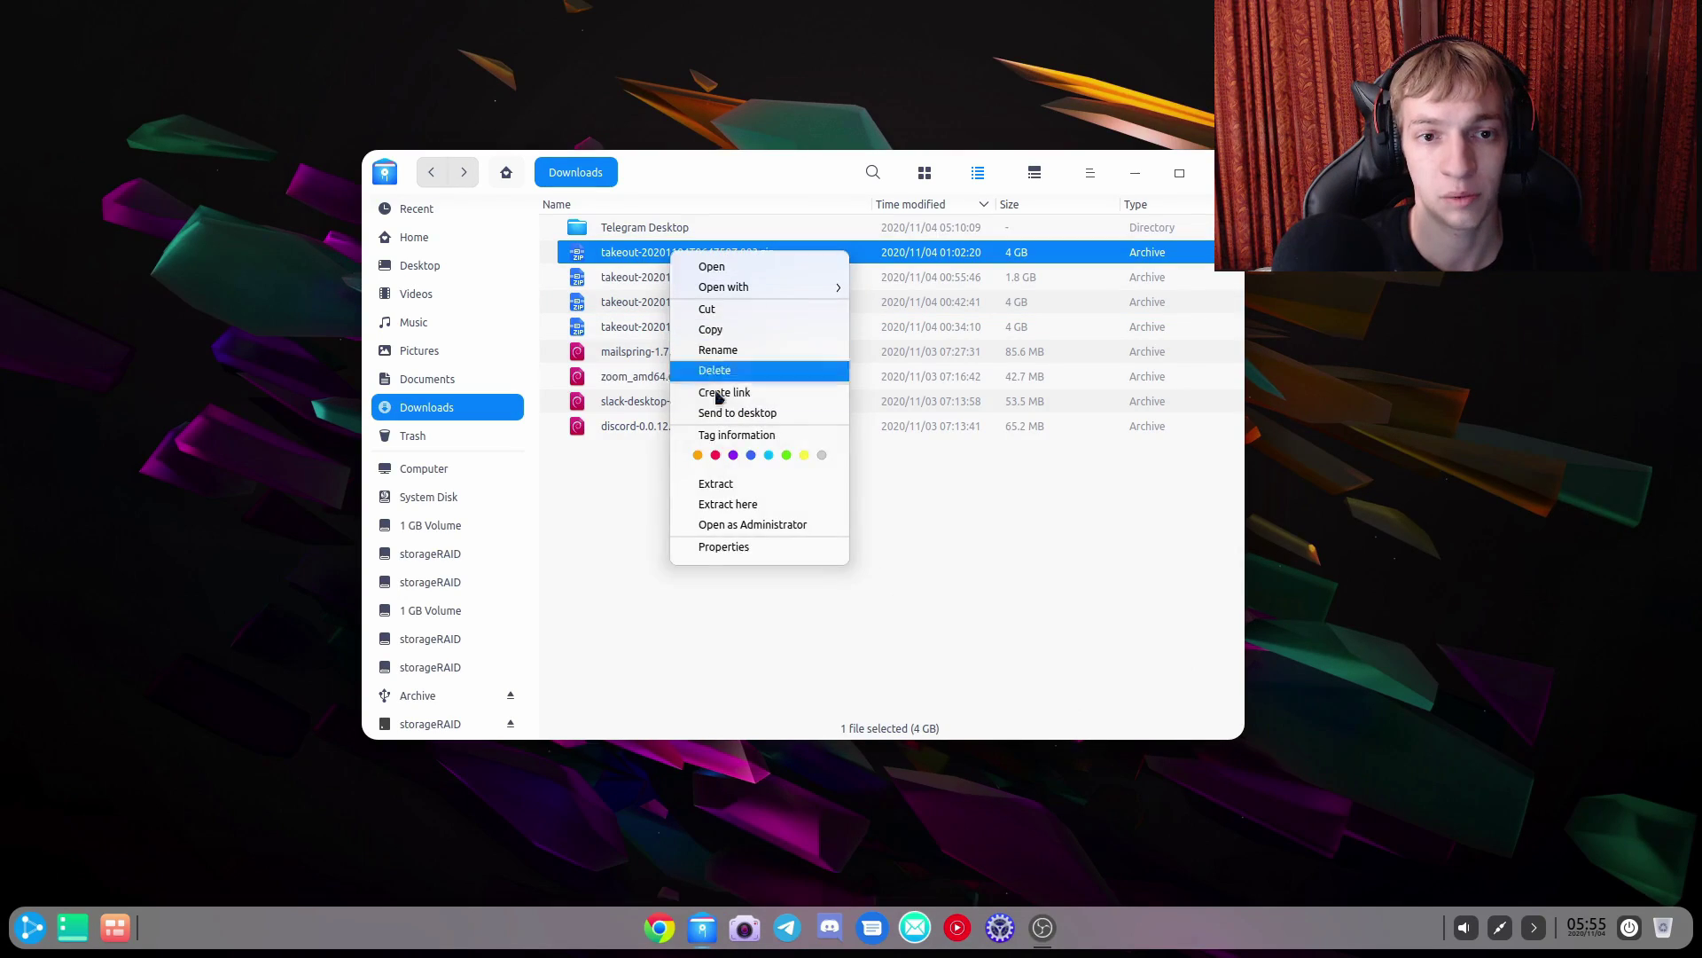
{"action": "left_click", "coordinate": [764, 506]}
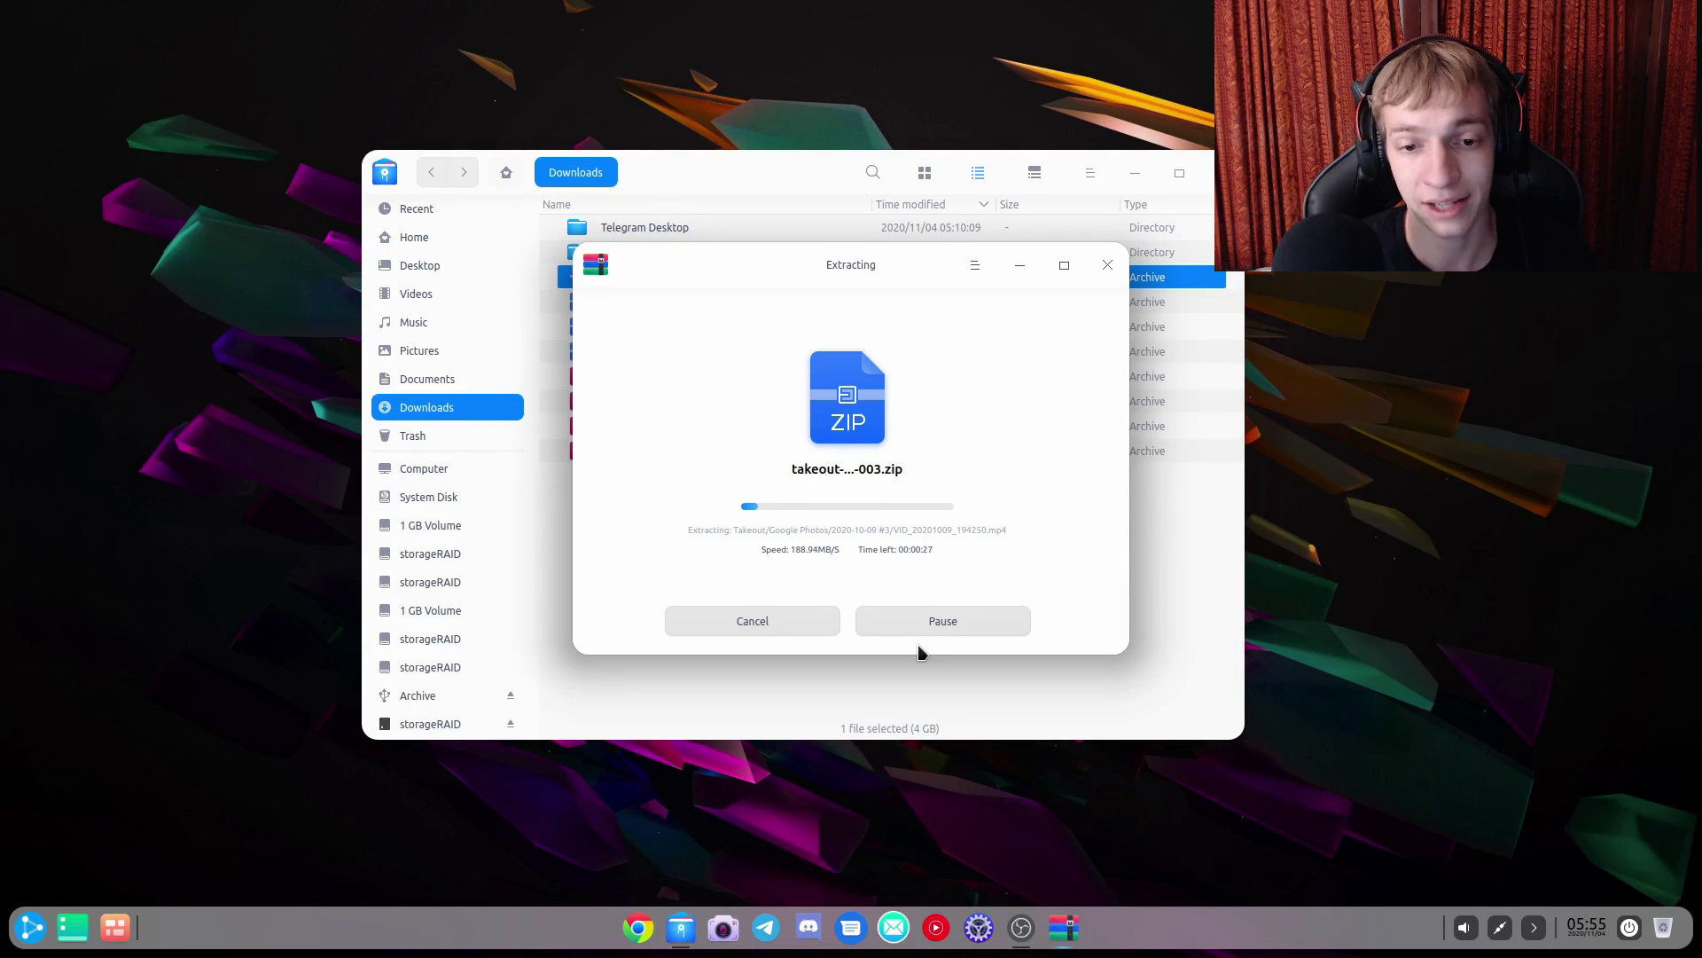
{"action": "left_click_drag", "start_coordinate": [852, 274], "coordinate": [247, 157]}
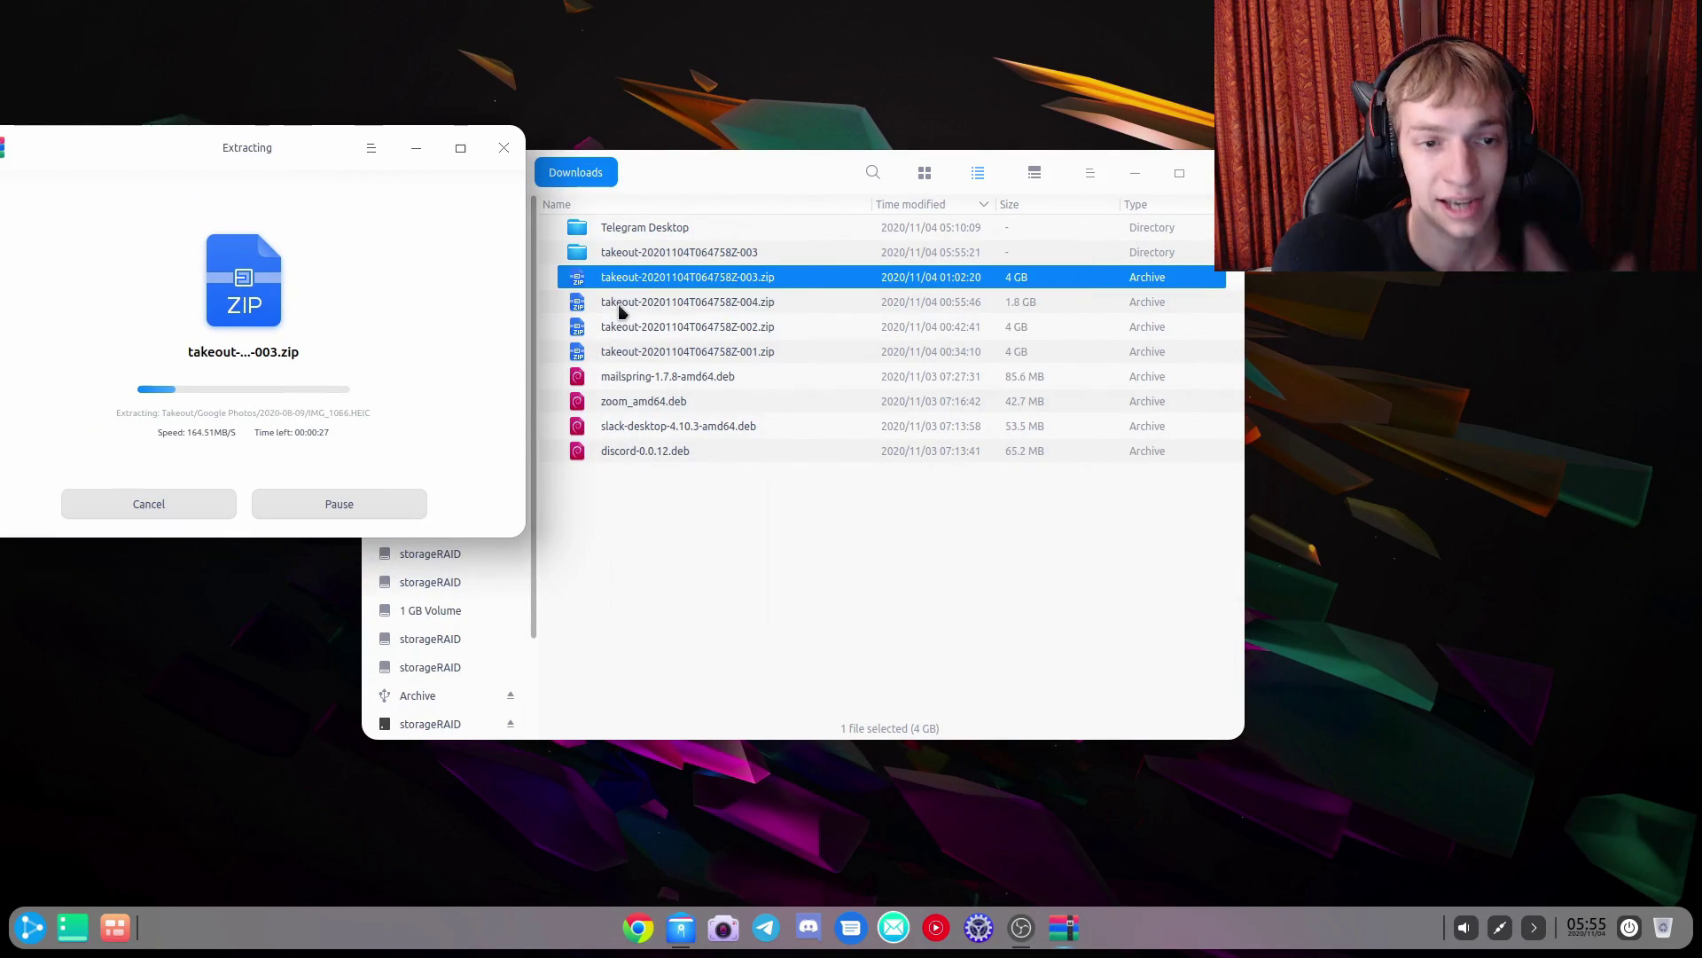
{"action": "right_click", "coordinate": [621, 306]}
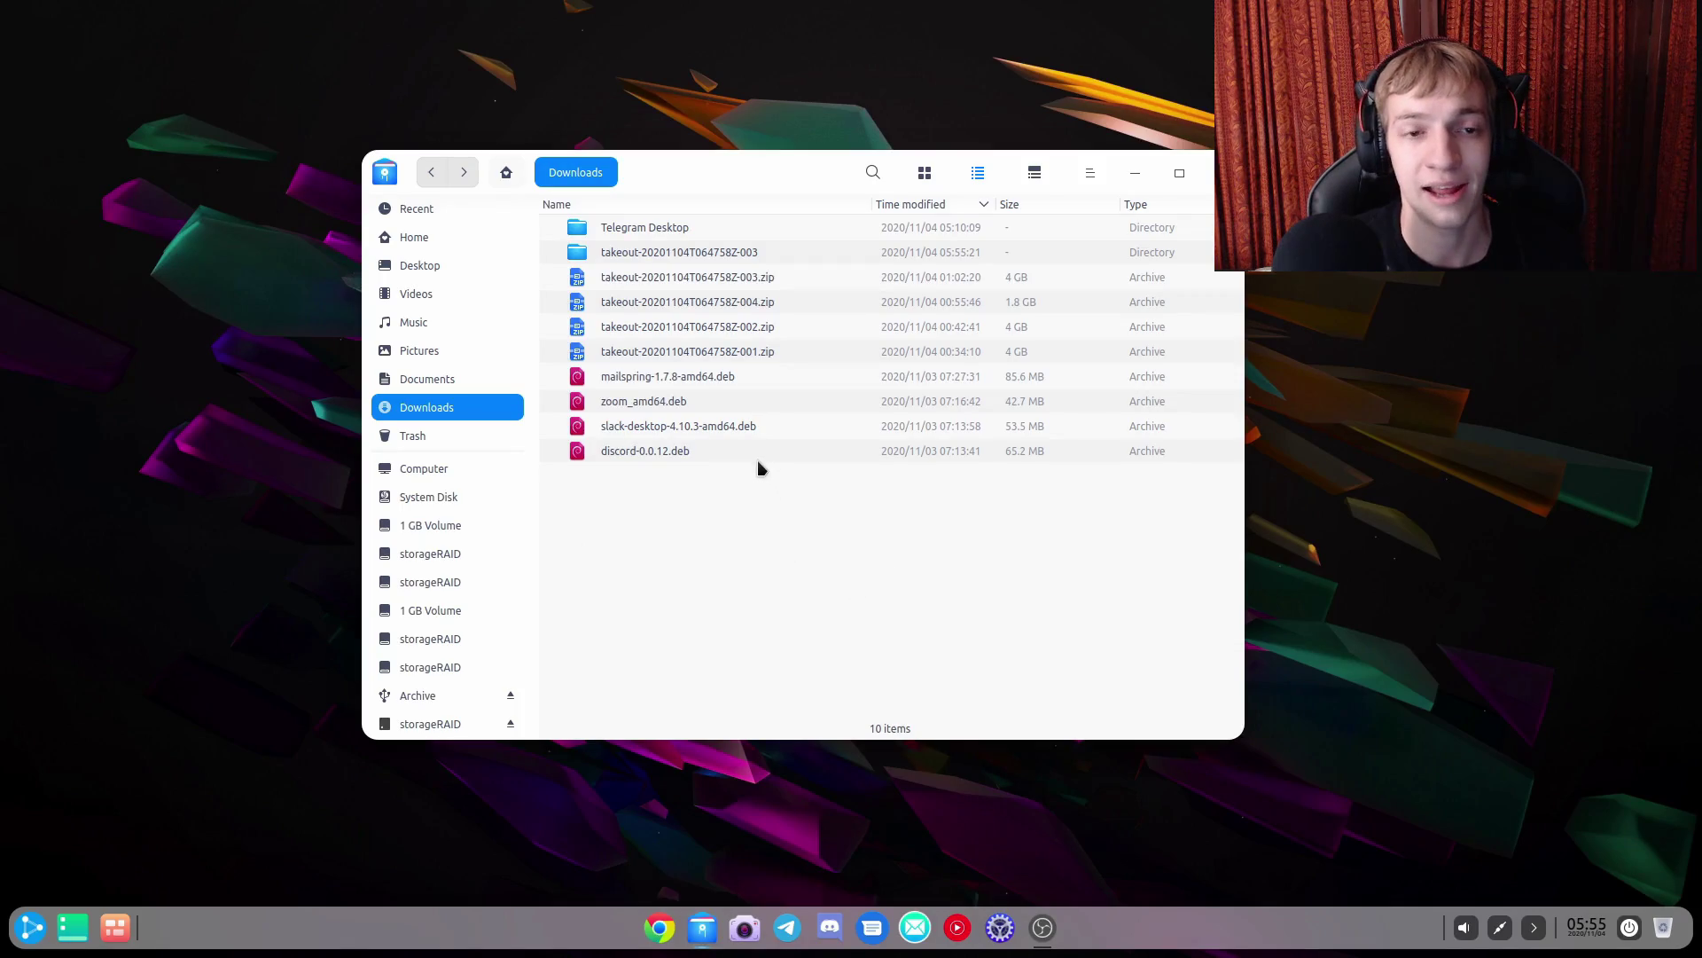
- Select the extracted takeout-20201104T064758Z-003 folder in Downloads
{"action": "left_click", "coordinate": [687, 254]}
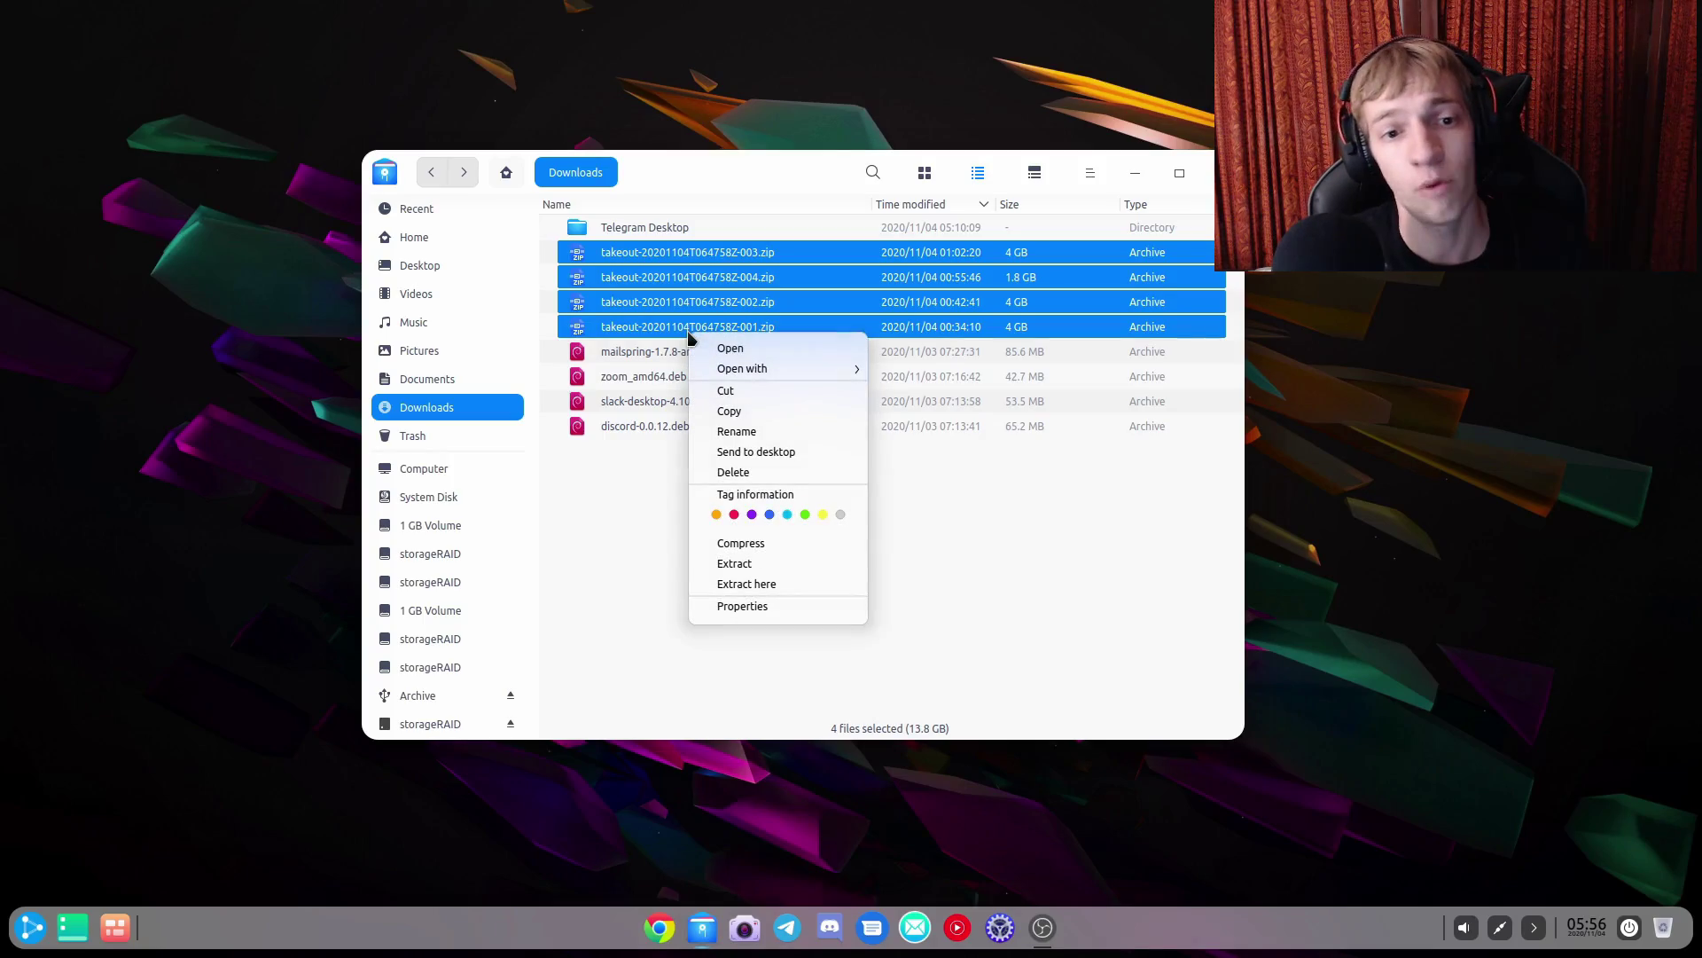
- Extract the four selected takeout zips here, dismiss the success message, and deselect them
{"action": "left_click", "coordinate": [760, 585]}
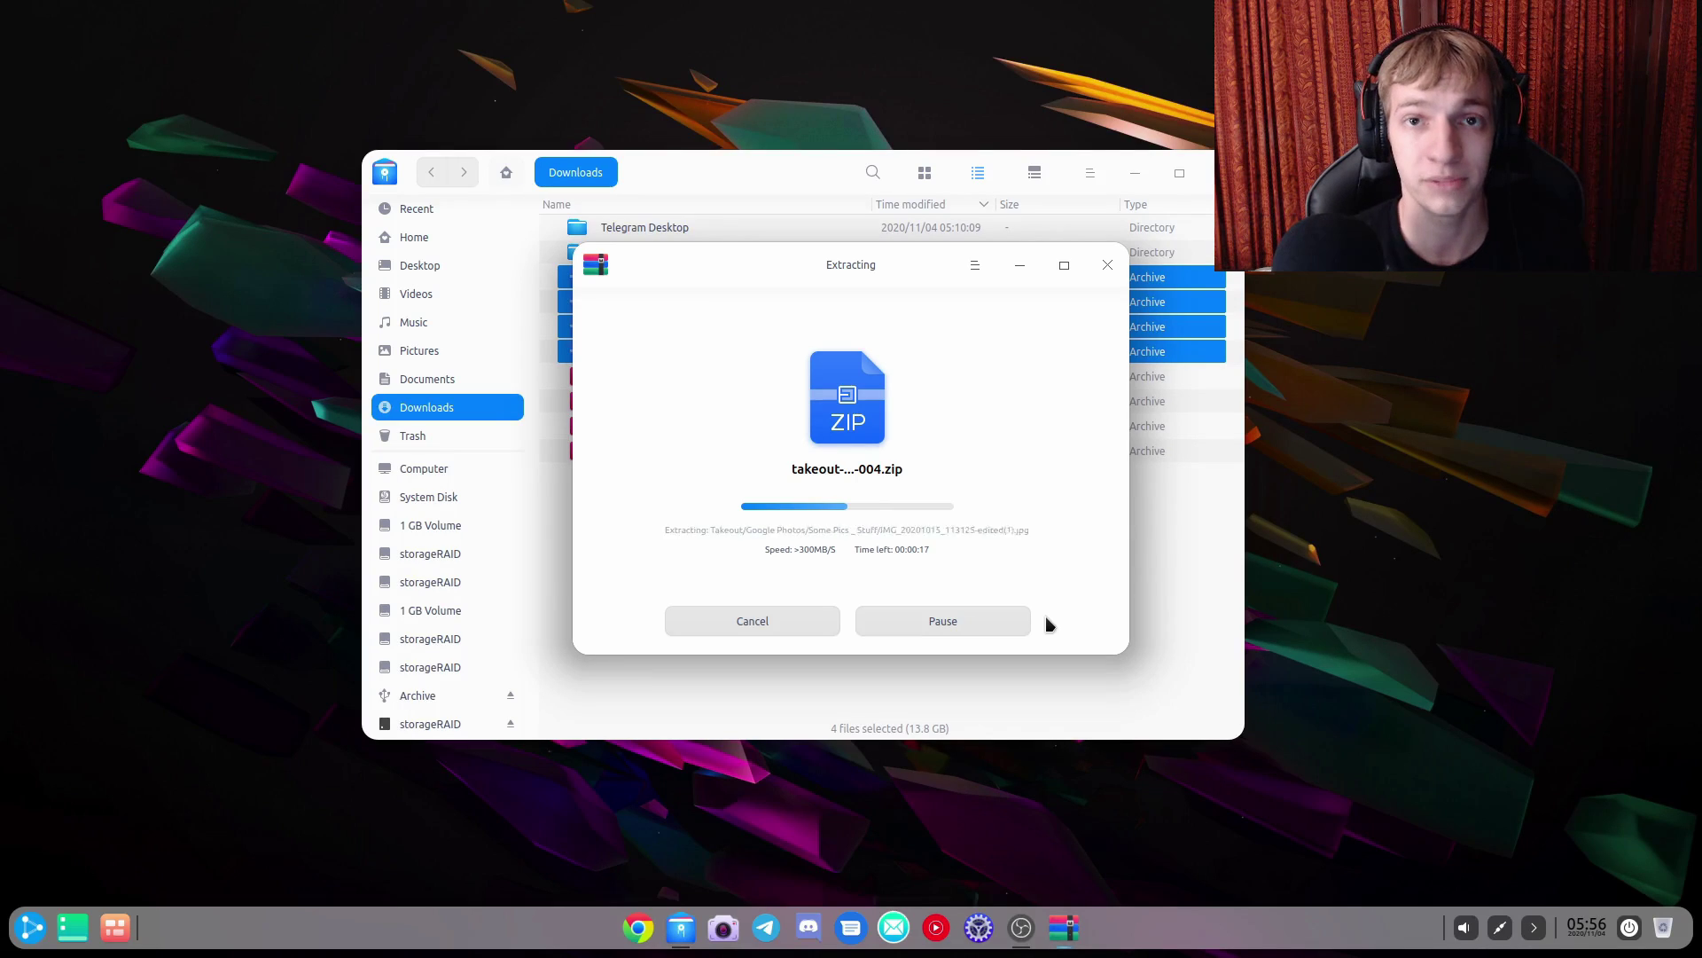
{"action": "left_click", "coordinate": [1107, 266]}
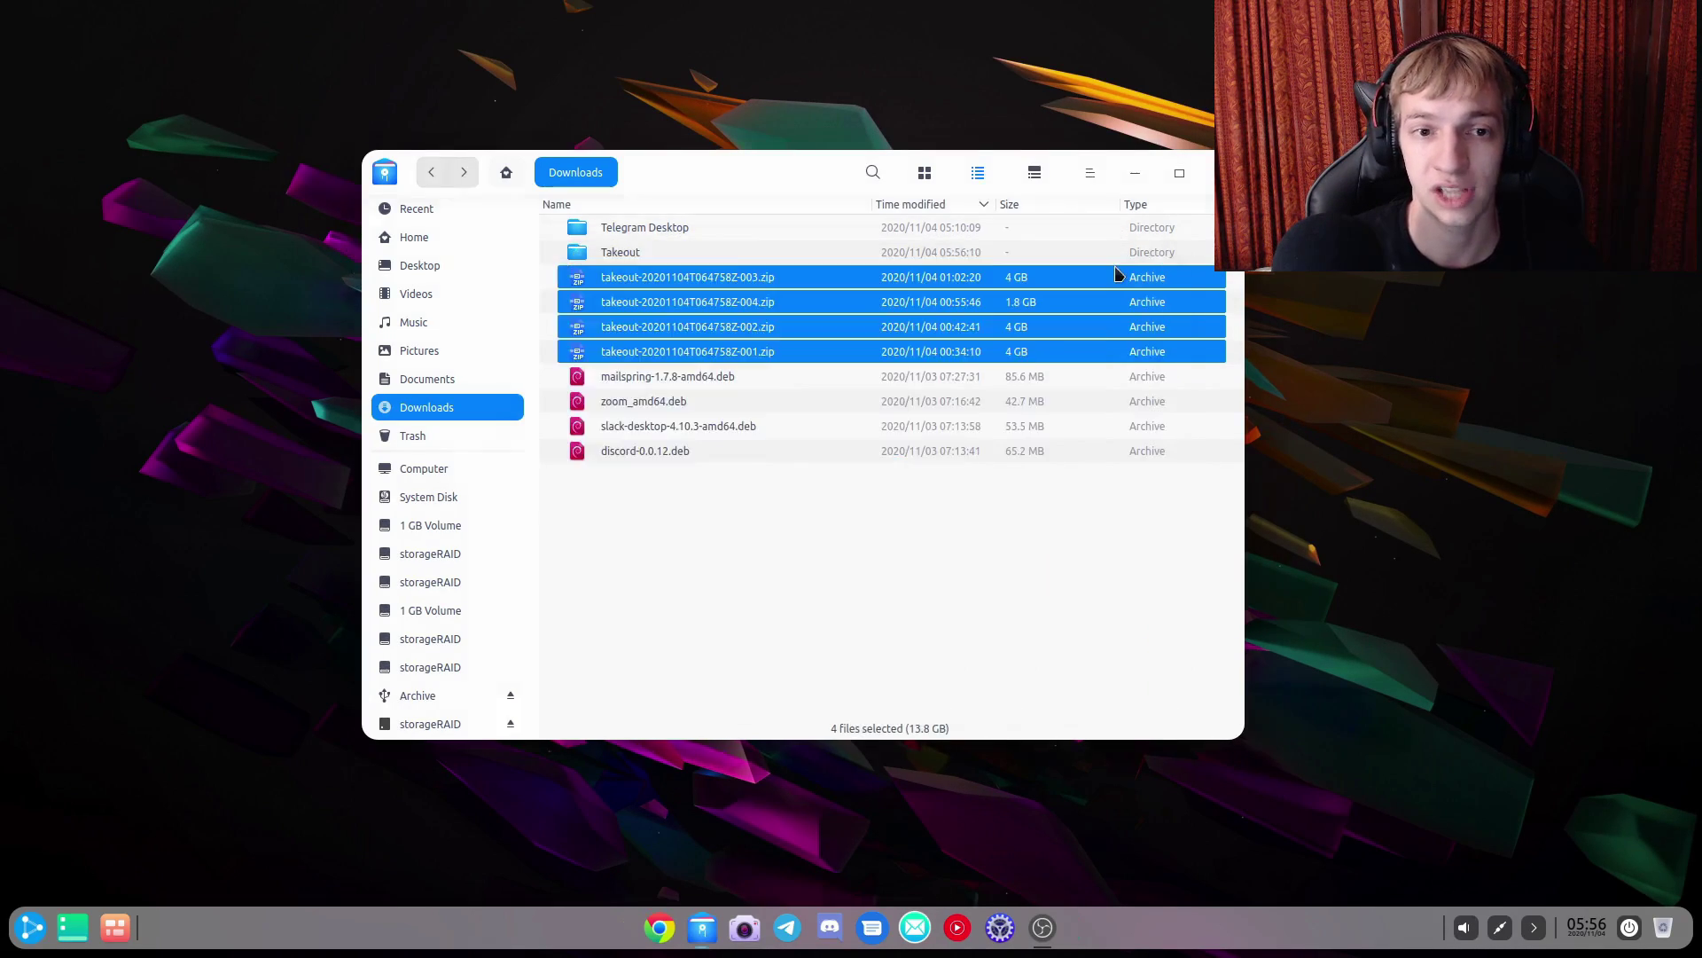
{"action": "left_click", "coordinate": [994, 618]}
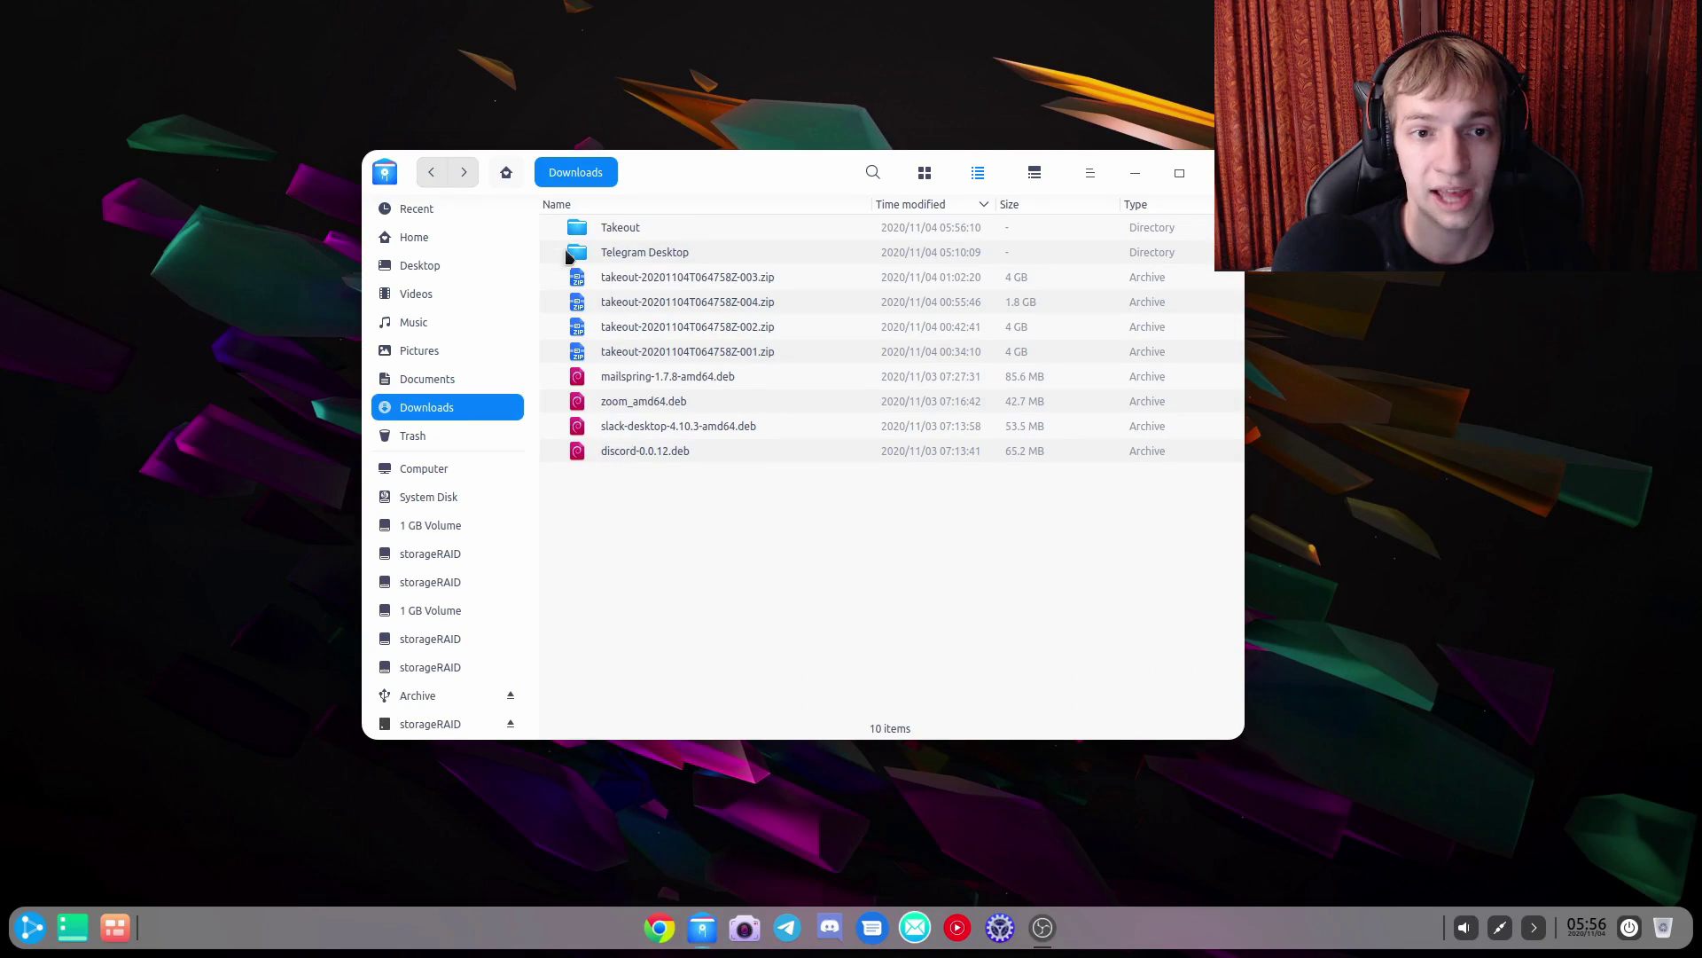
- Open Takeout, then Google Photos, and scroll through its dated folders
{"action": "left_click", "coordinate": [623, 233]}
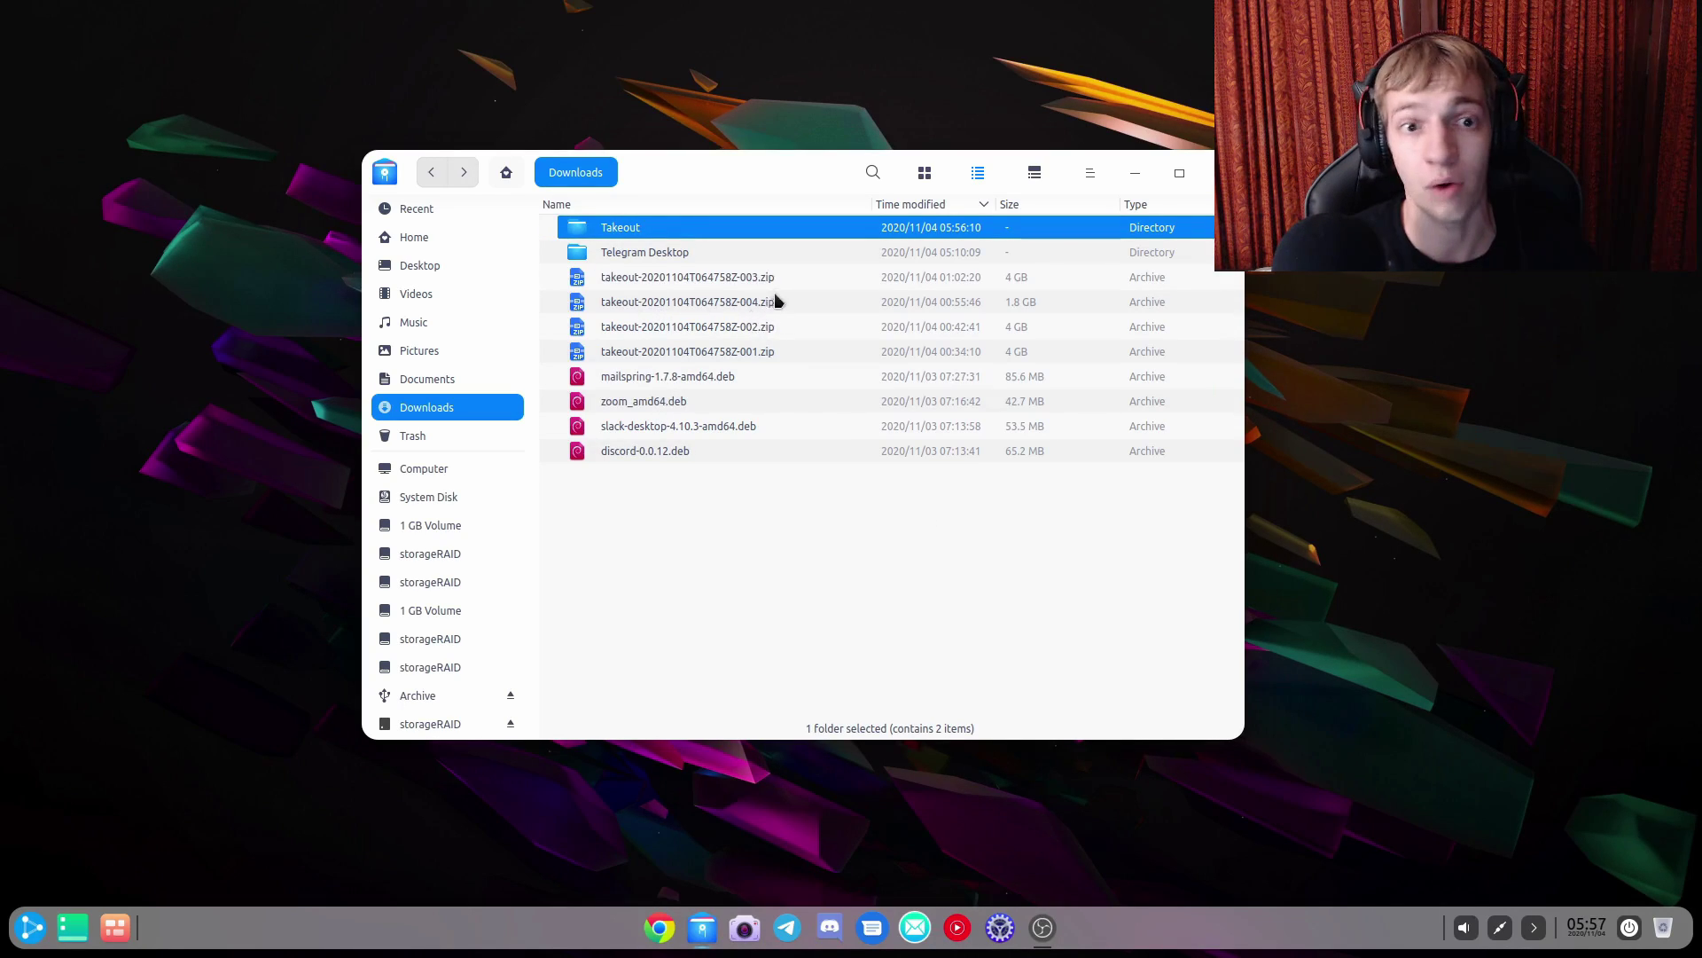
{"action": "double_click", "coordinate": [700, 233]}
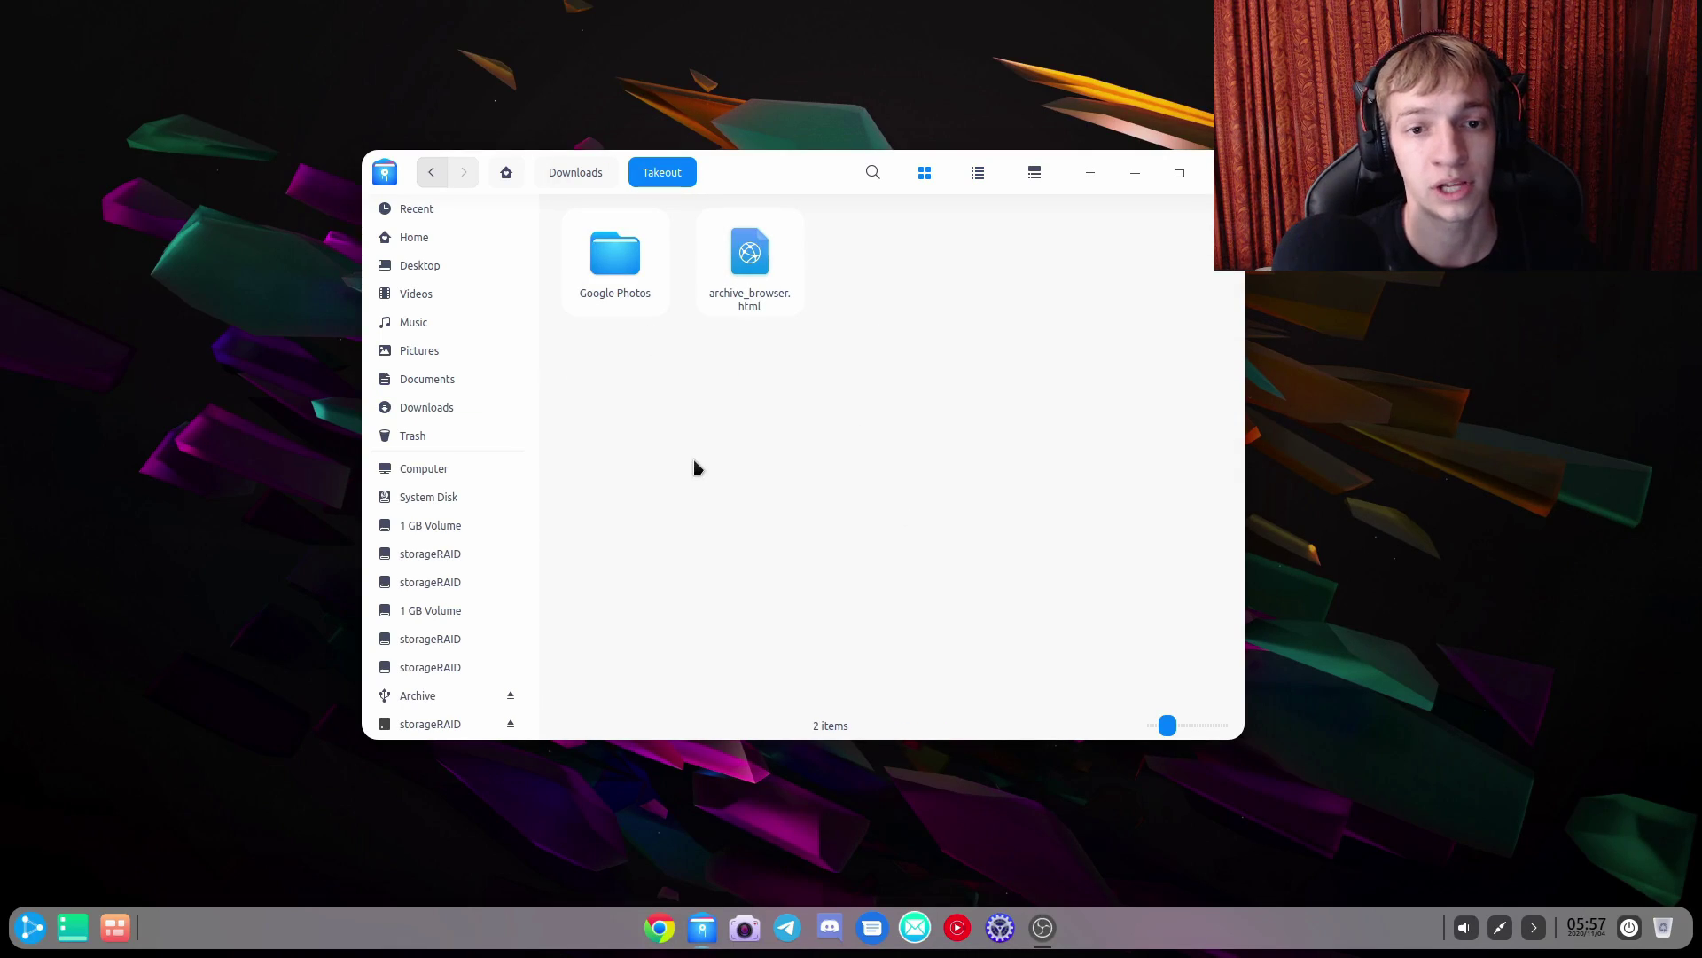
{"action": "left_click", "coordinate": [767, 273]}
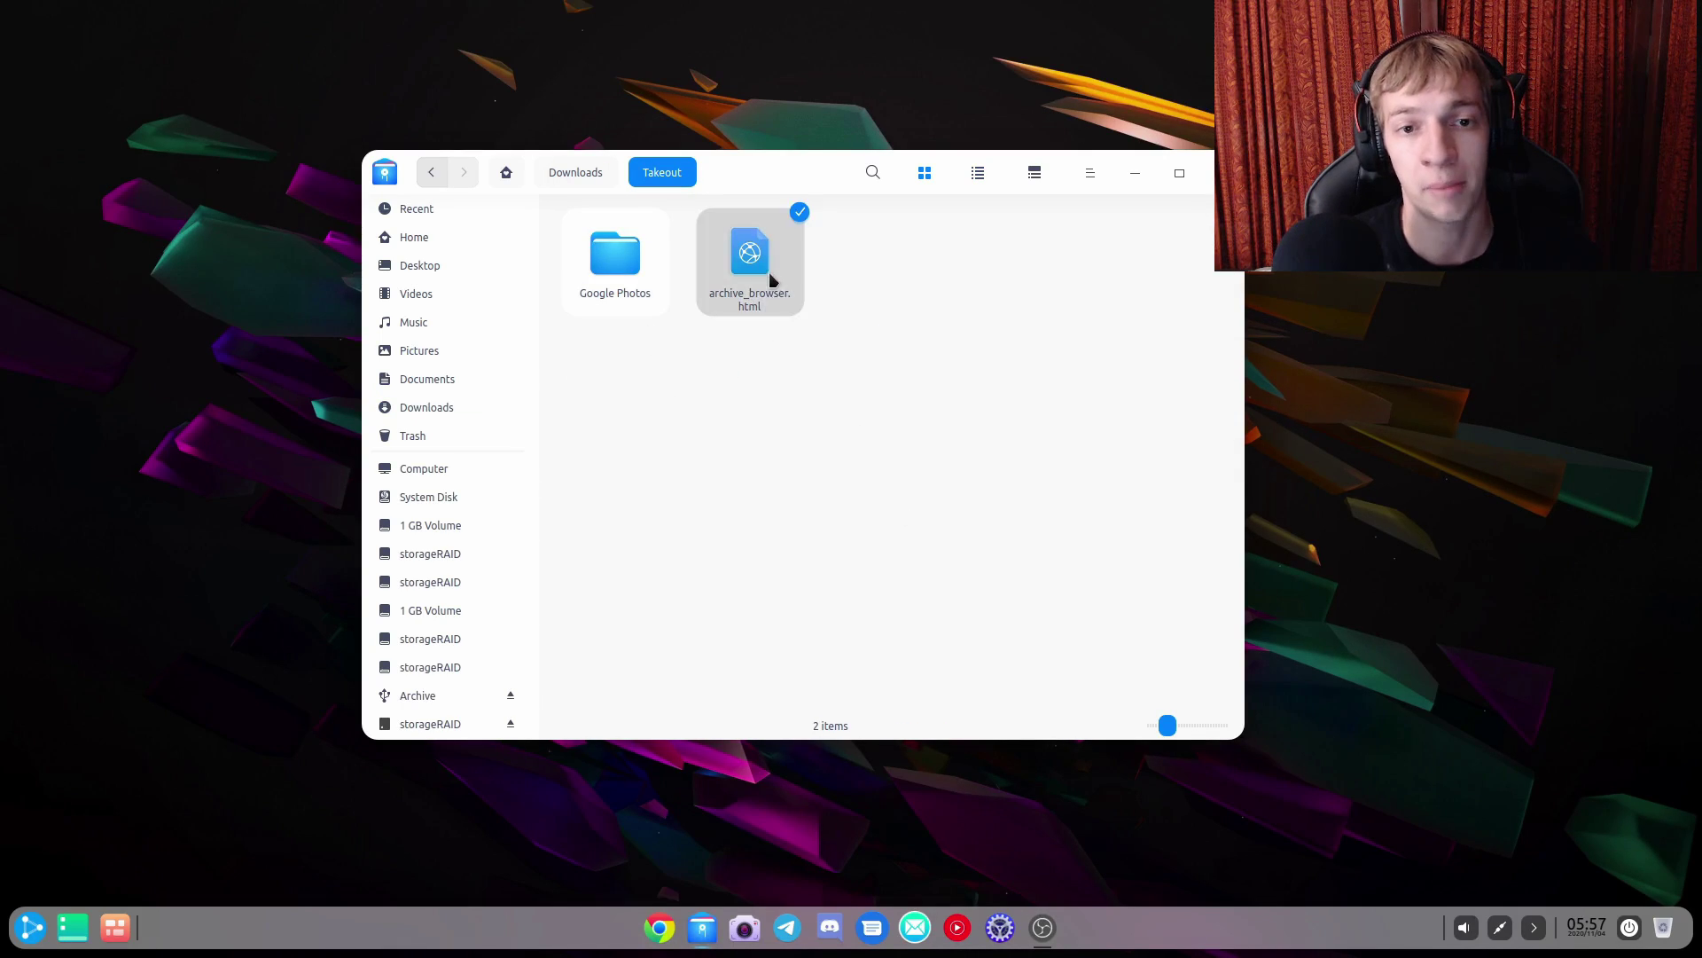
{"action": "double_click", "coordinate": [634, 277]}
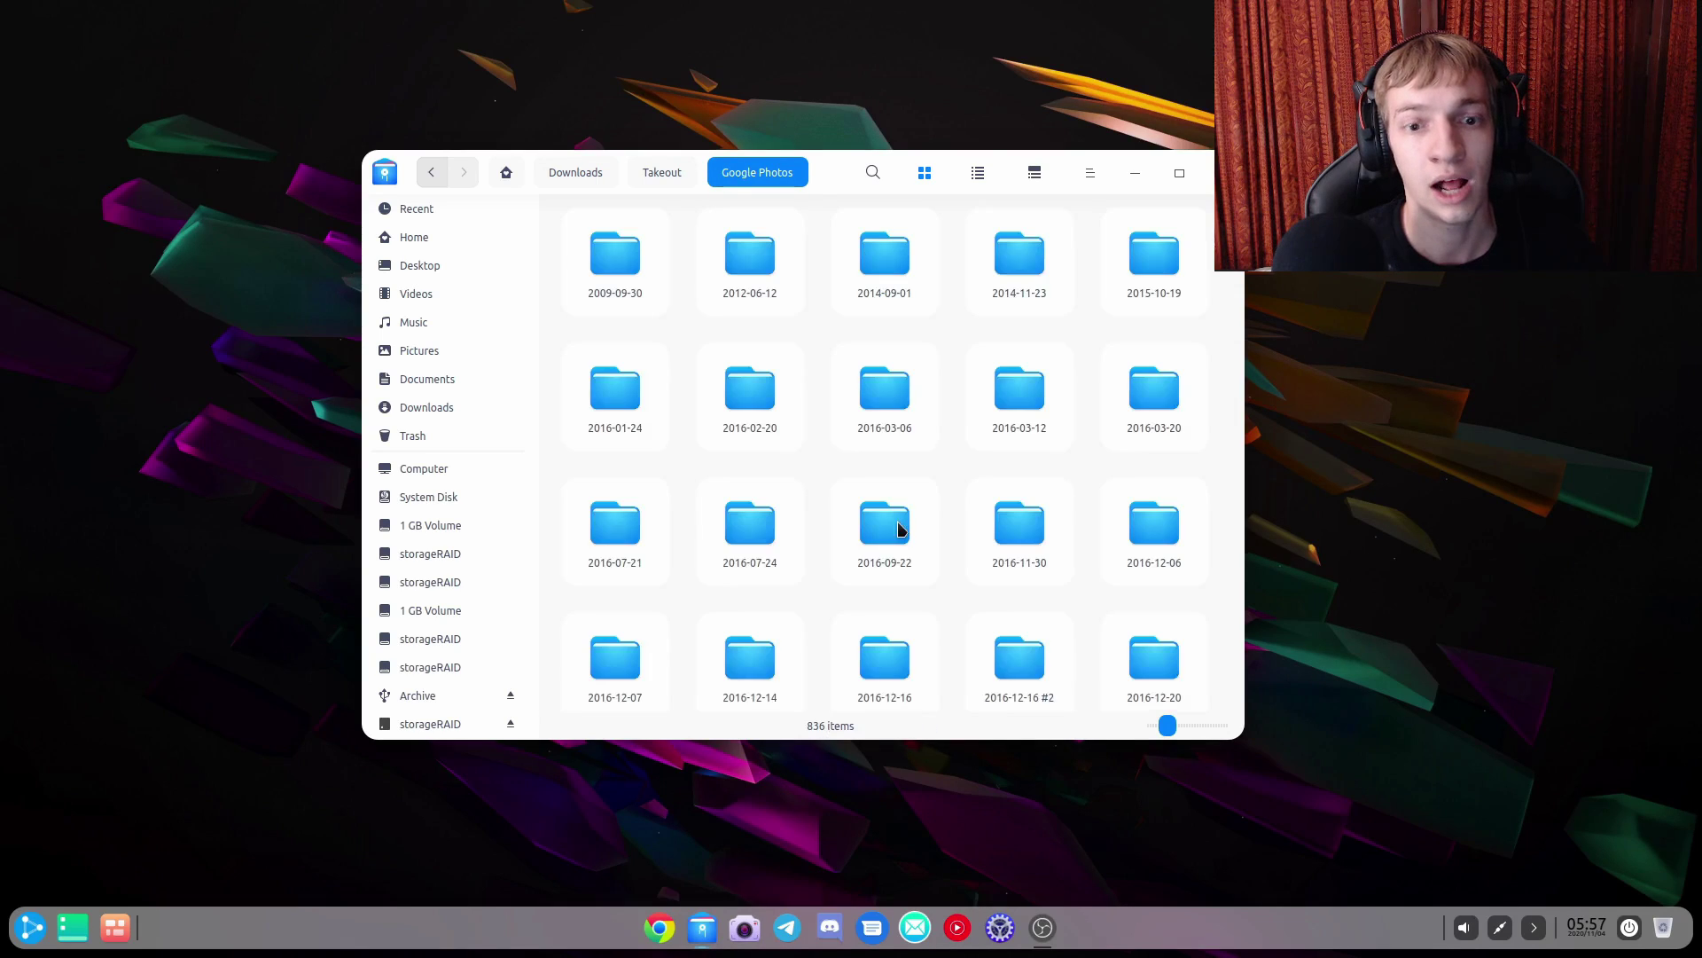
{"action": "scroll", "coordinate": [1056, 610], "scroll_direction": "down", "scroll_amount": 20}
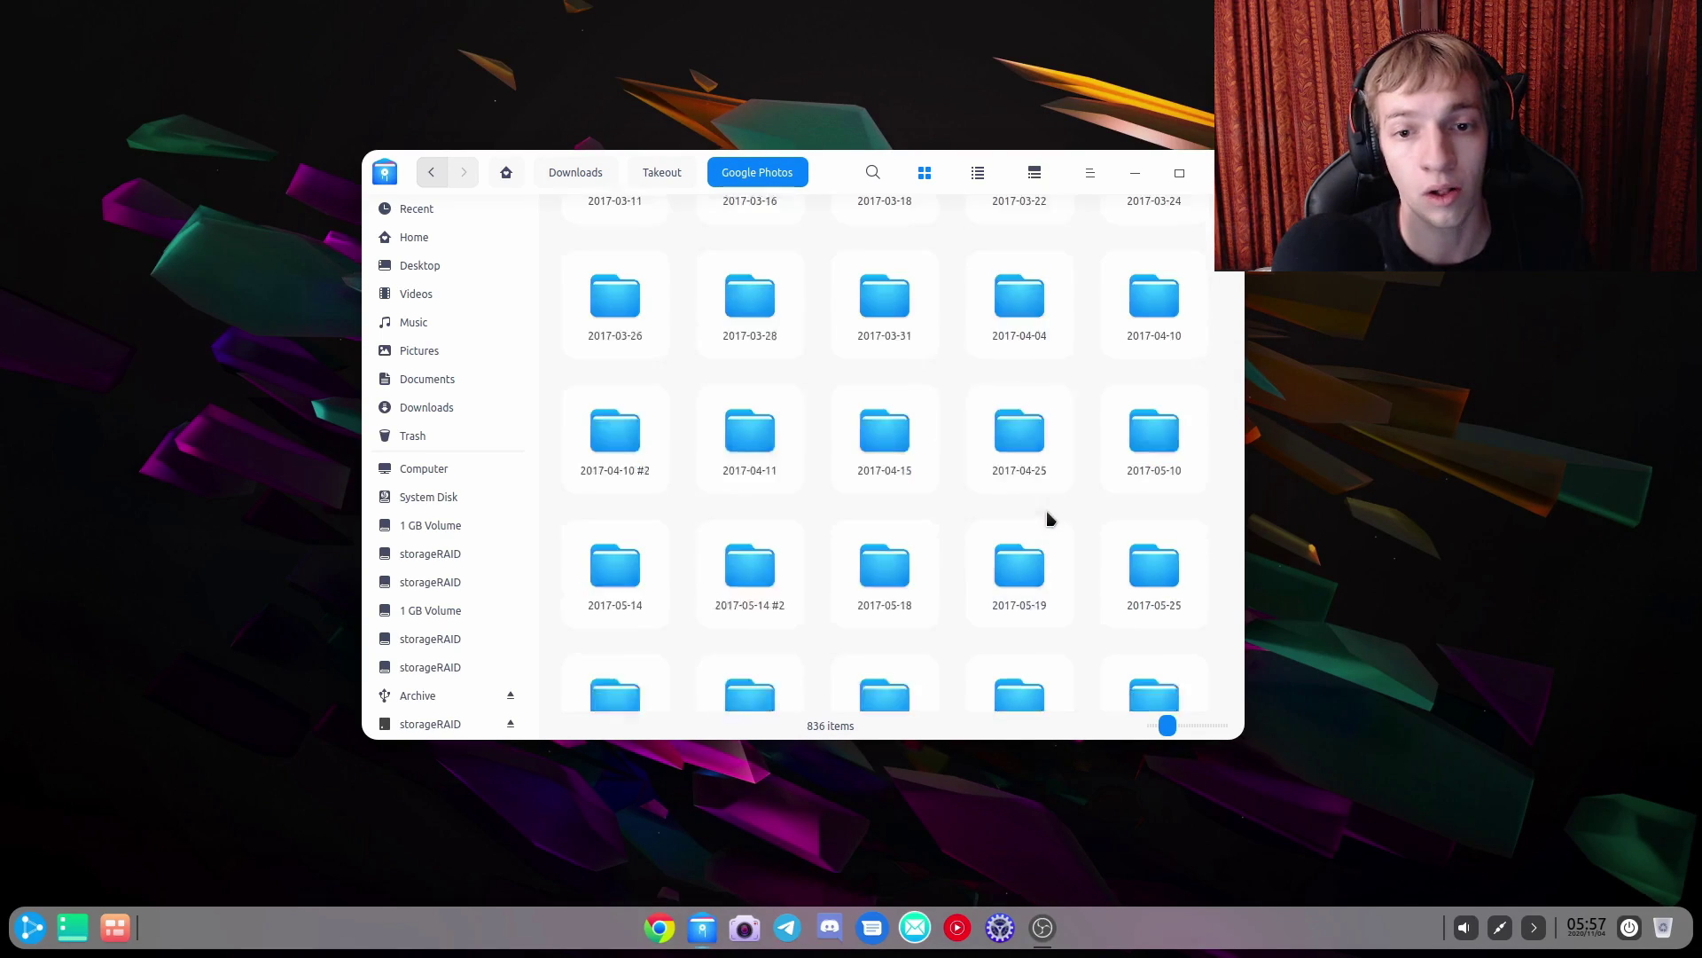
{"action": "scroll", "coordinate": [1064, 496], "scroll_direction": "down", "scroll_amount": 15}
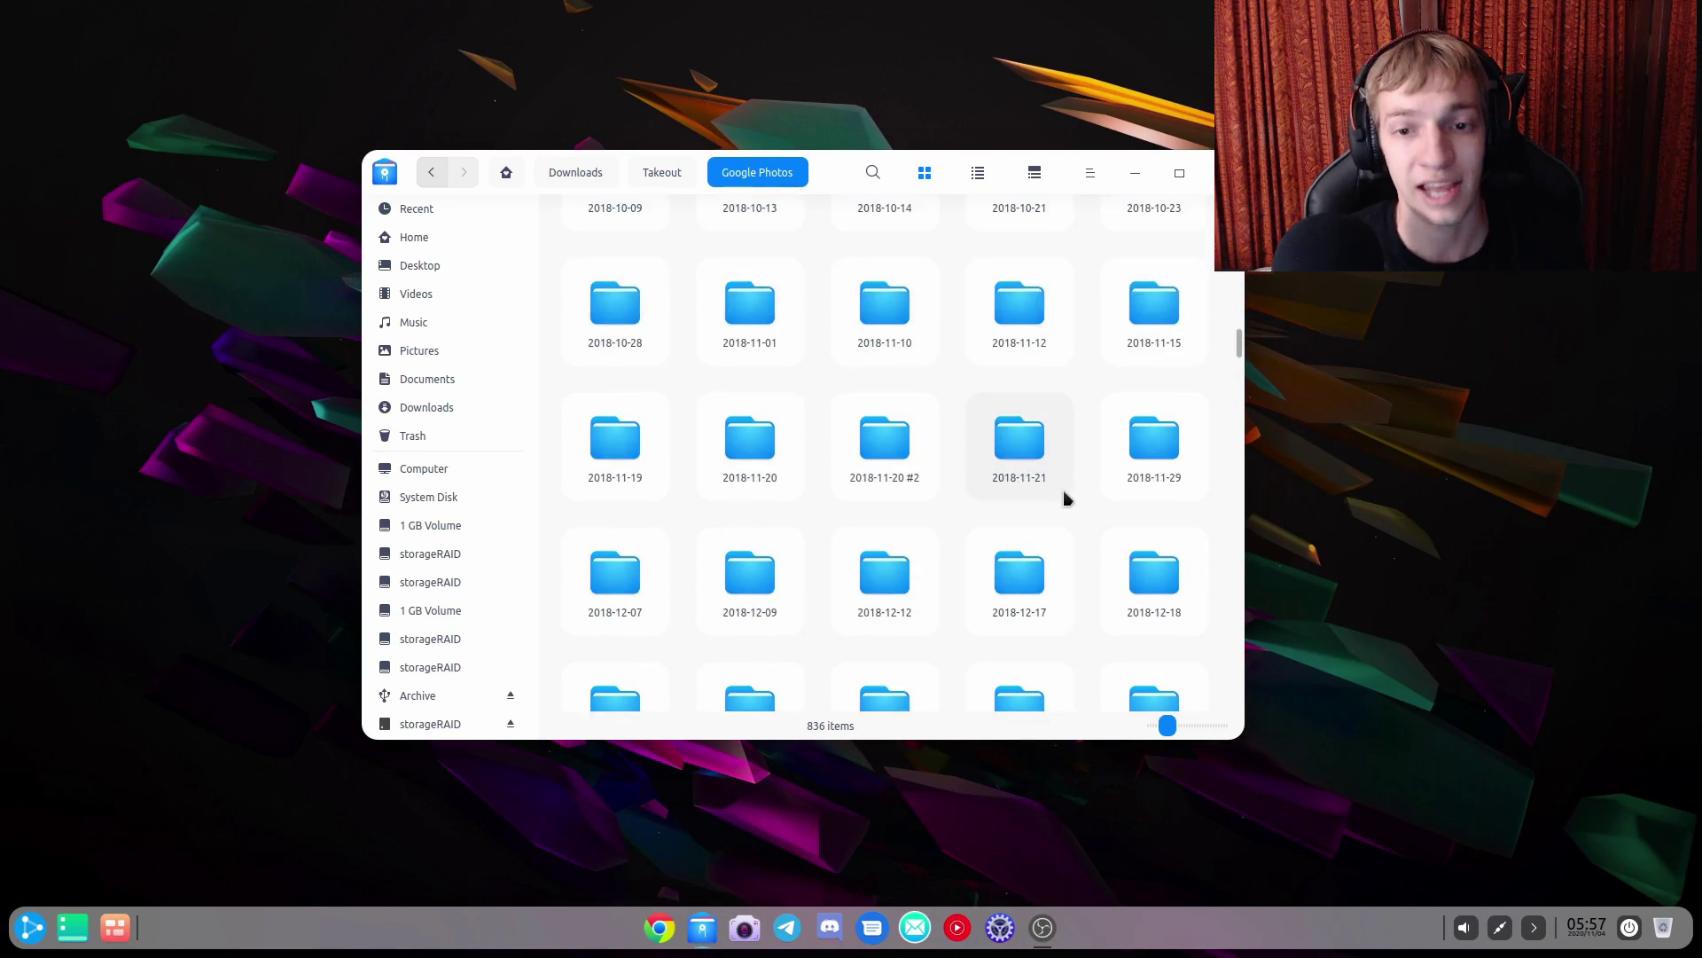
{"action": "scroll", "coordinate": [1066, 499], "scroll_direction": "down", "scroll_amount": 15}
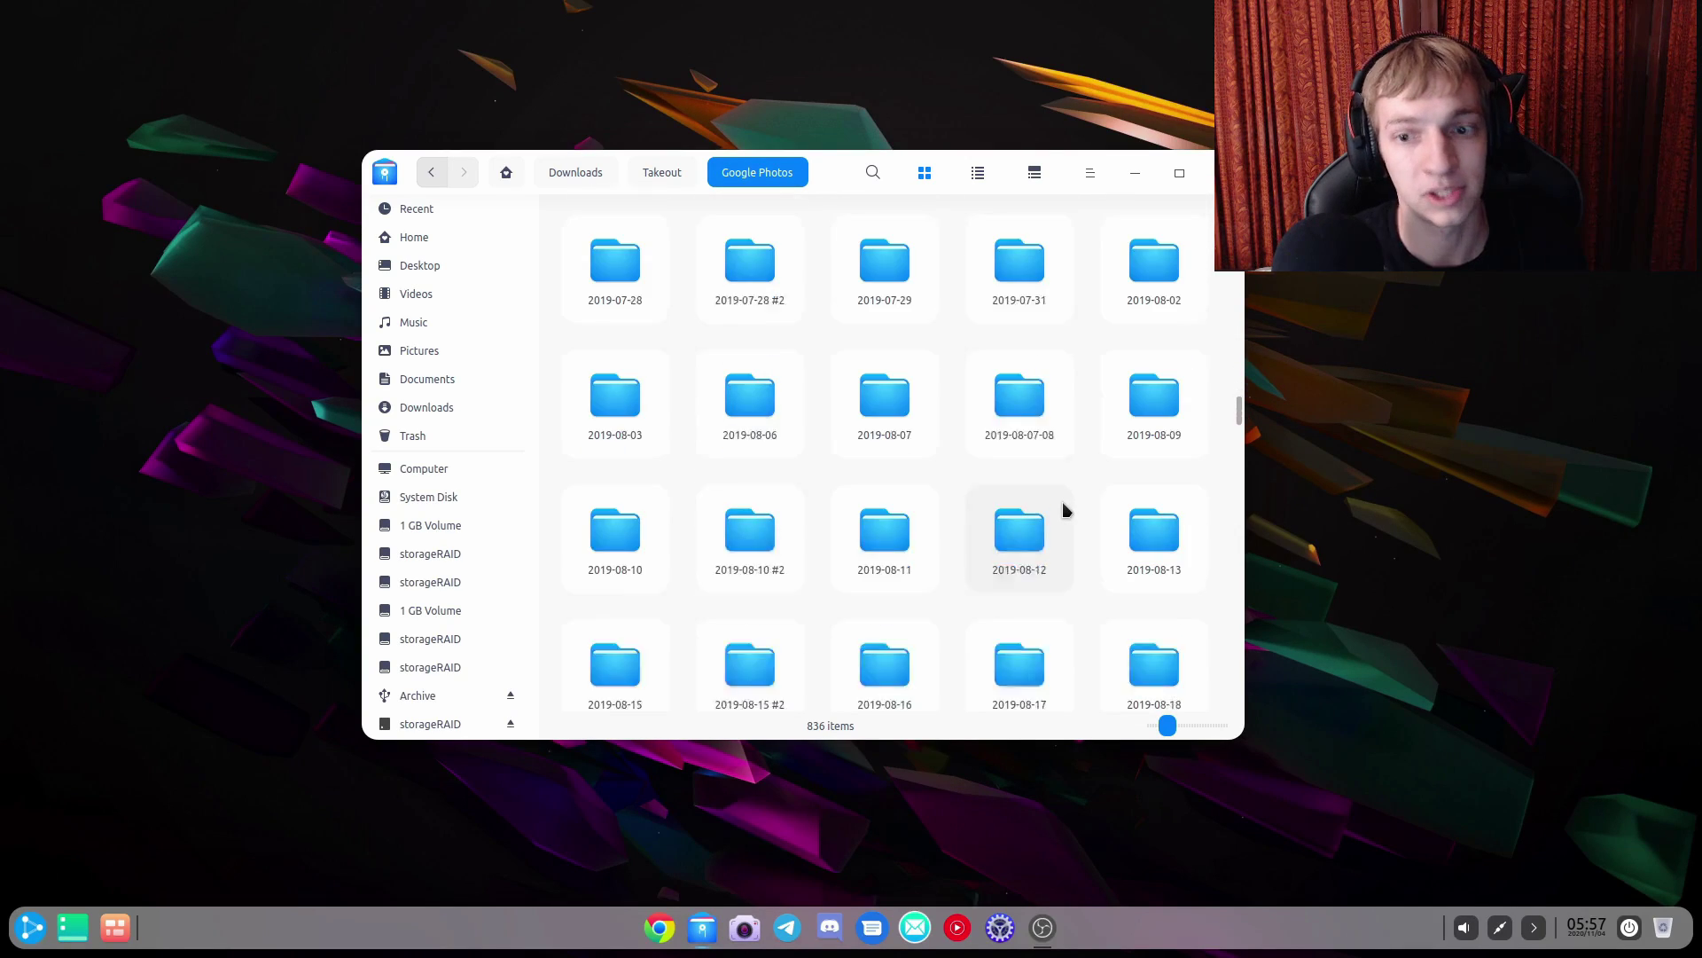
{"action": "scroll", "coordinate": [1064, 501], "scroll_direction": "down", "scroll_amount": 6}
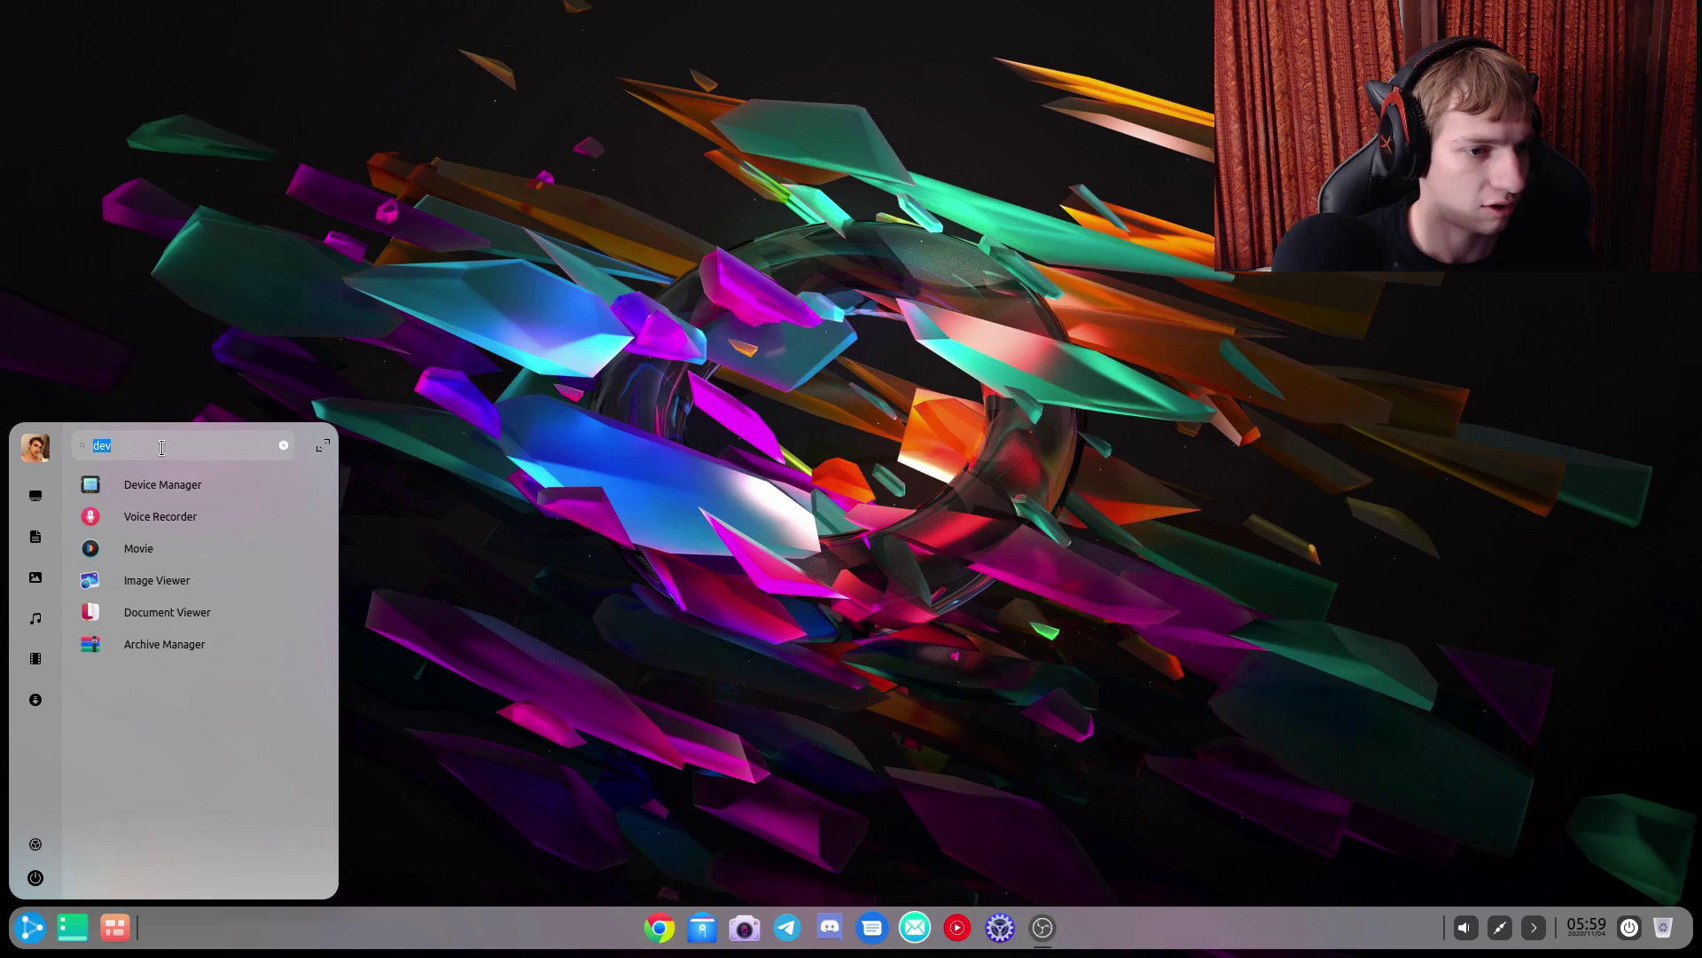
- Launch Device Manager from the 'dev' search results and drag its window fully into view
{"action": "left_click", "coordinate": [168, 484]}
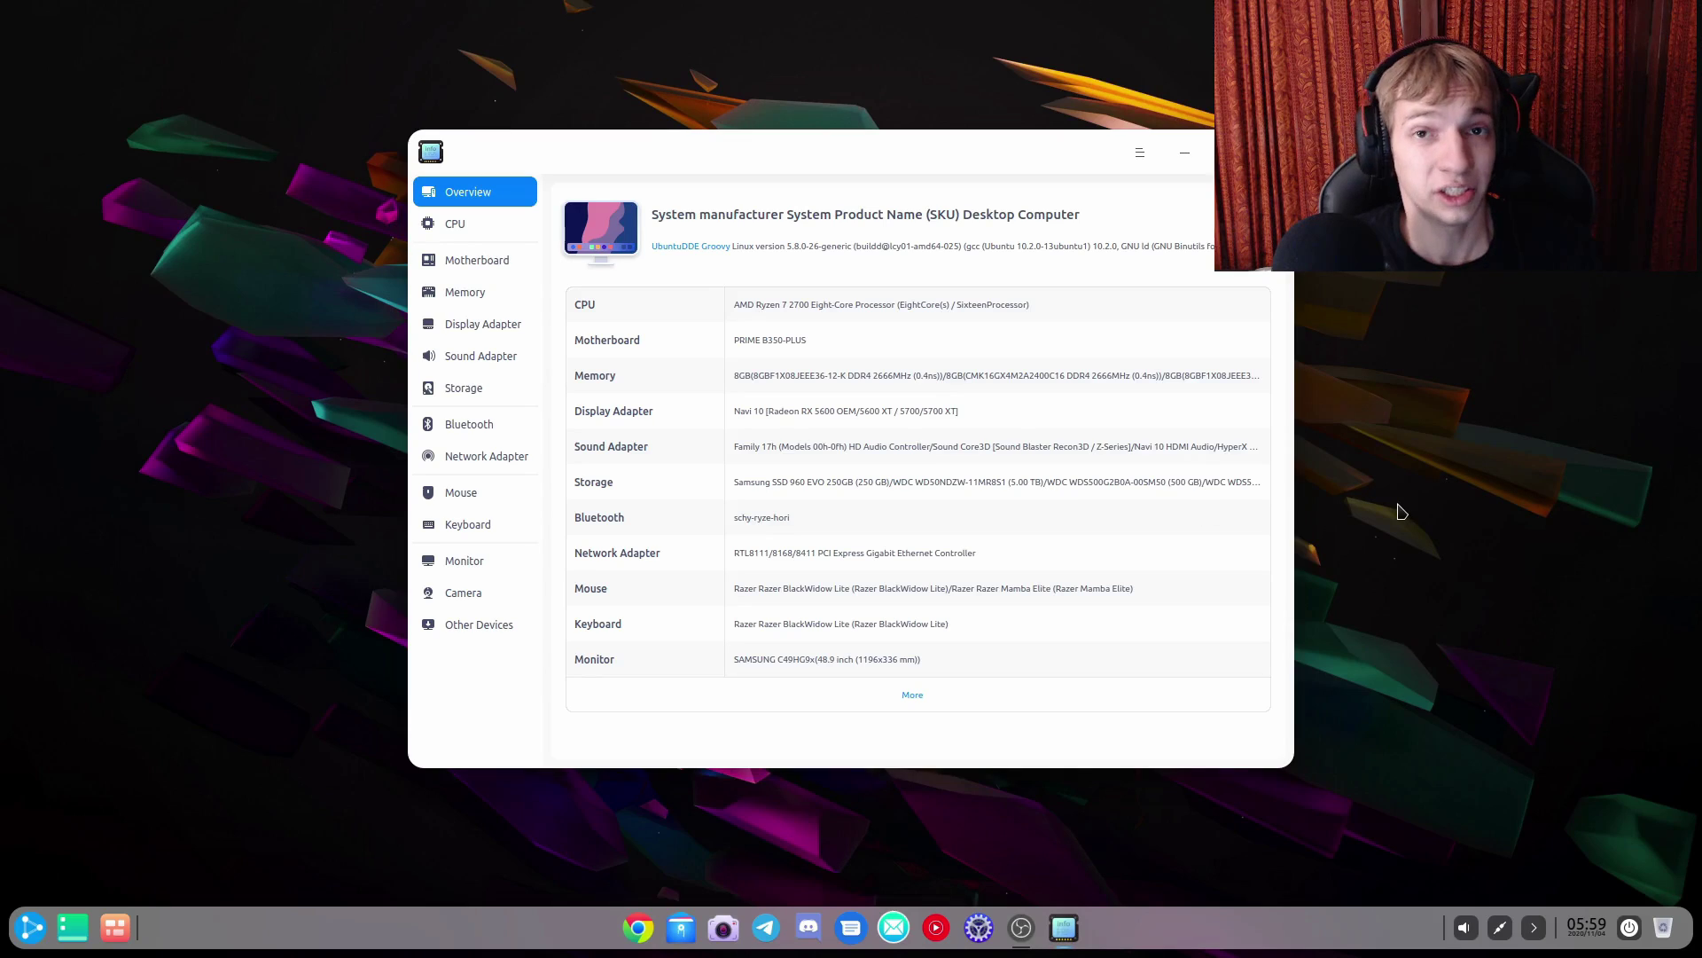
{"action": "left_click_drag", "start_coordinate": [977, 170], "coordinate": [842, 137]}
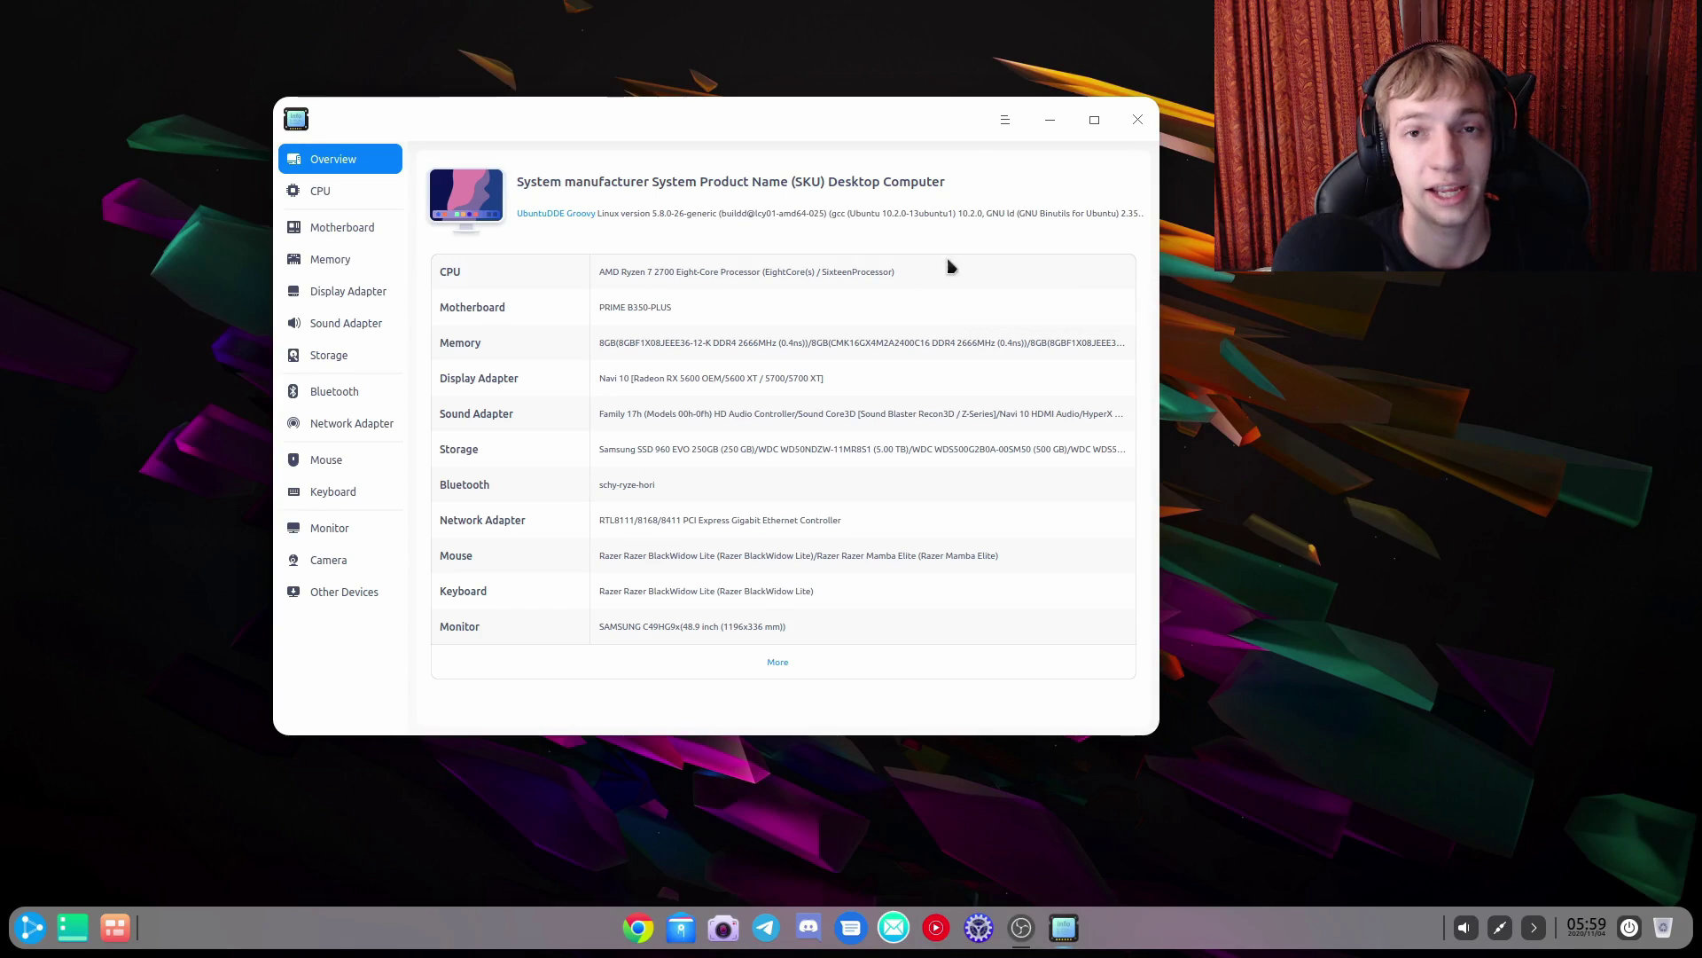
{"action": "left_click_drag", "start_coordinate": [904, 142], "coordinate": [863, 179]}
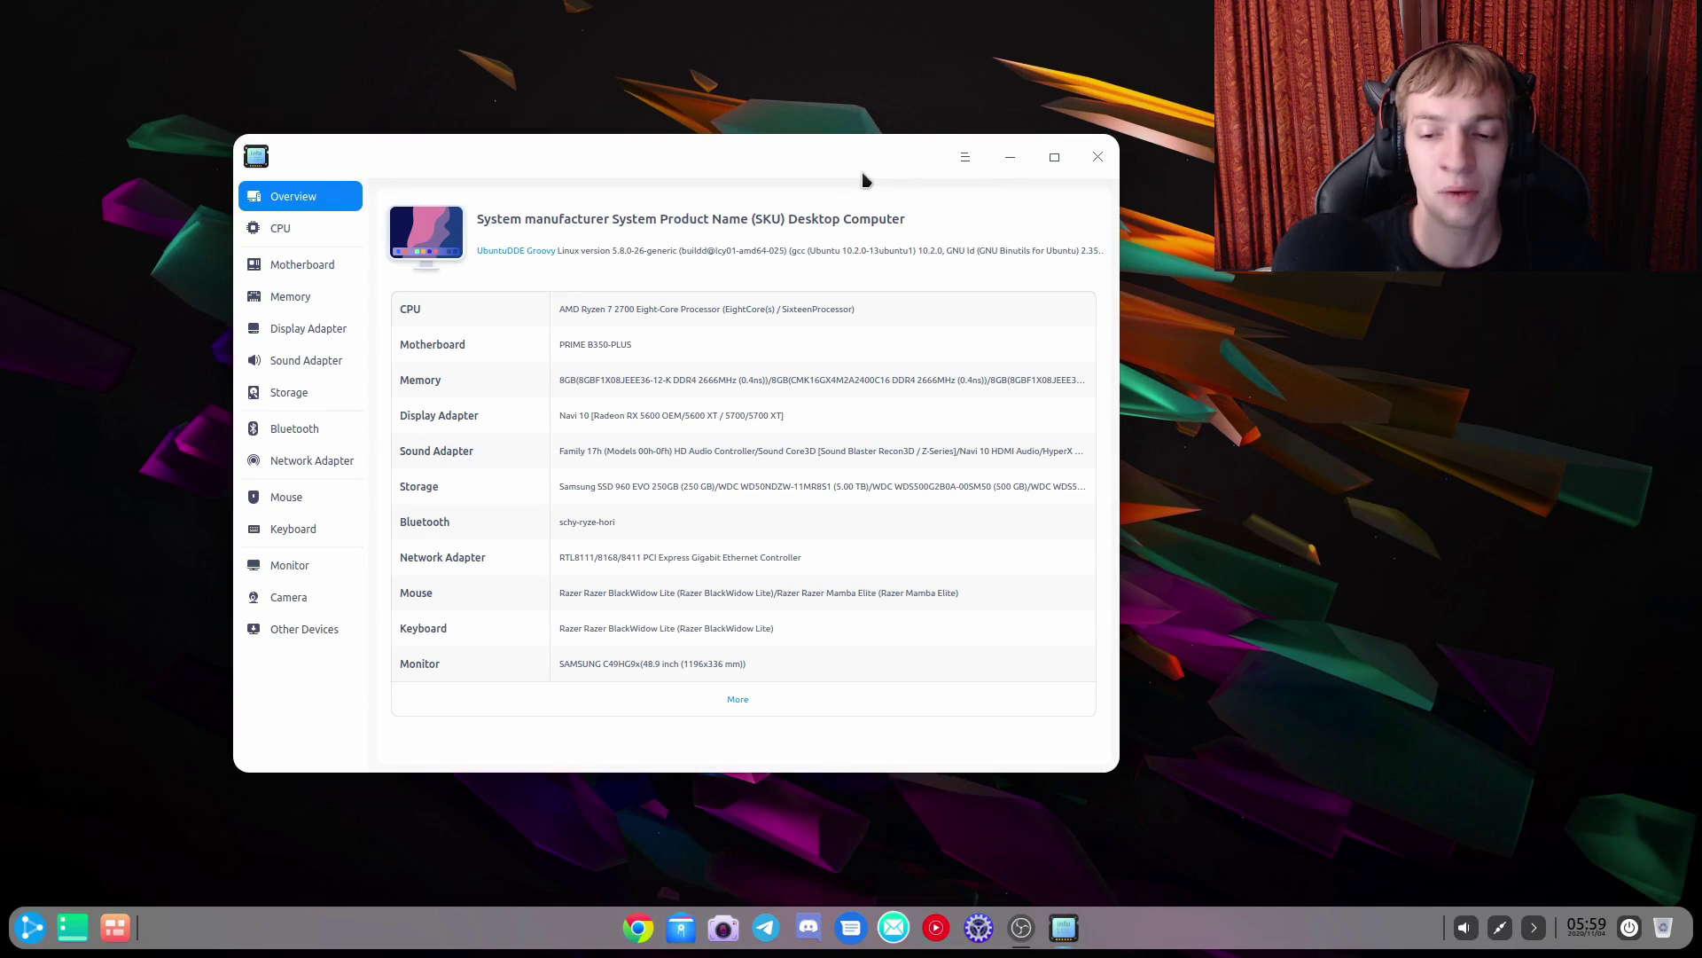
- Show the CPU details, scroll the processor list, and enlarge the Device Manager window
{"action": "left_click", "coordinate": [334, 228]}
{"action": "scroll", "coordinate": [700, 462], "scroll_direction": "down", "scroll_amount": 2}
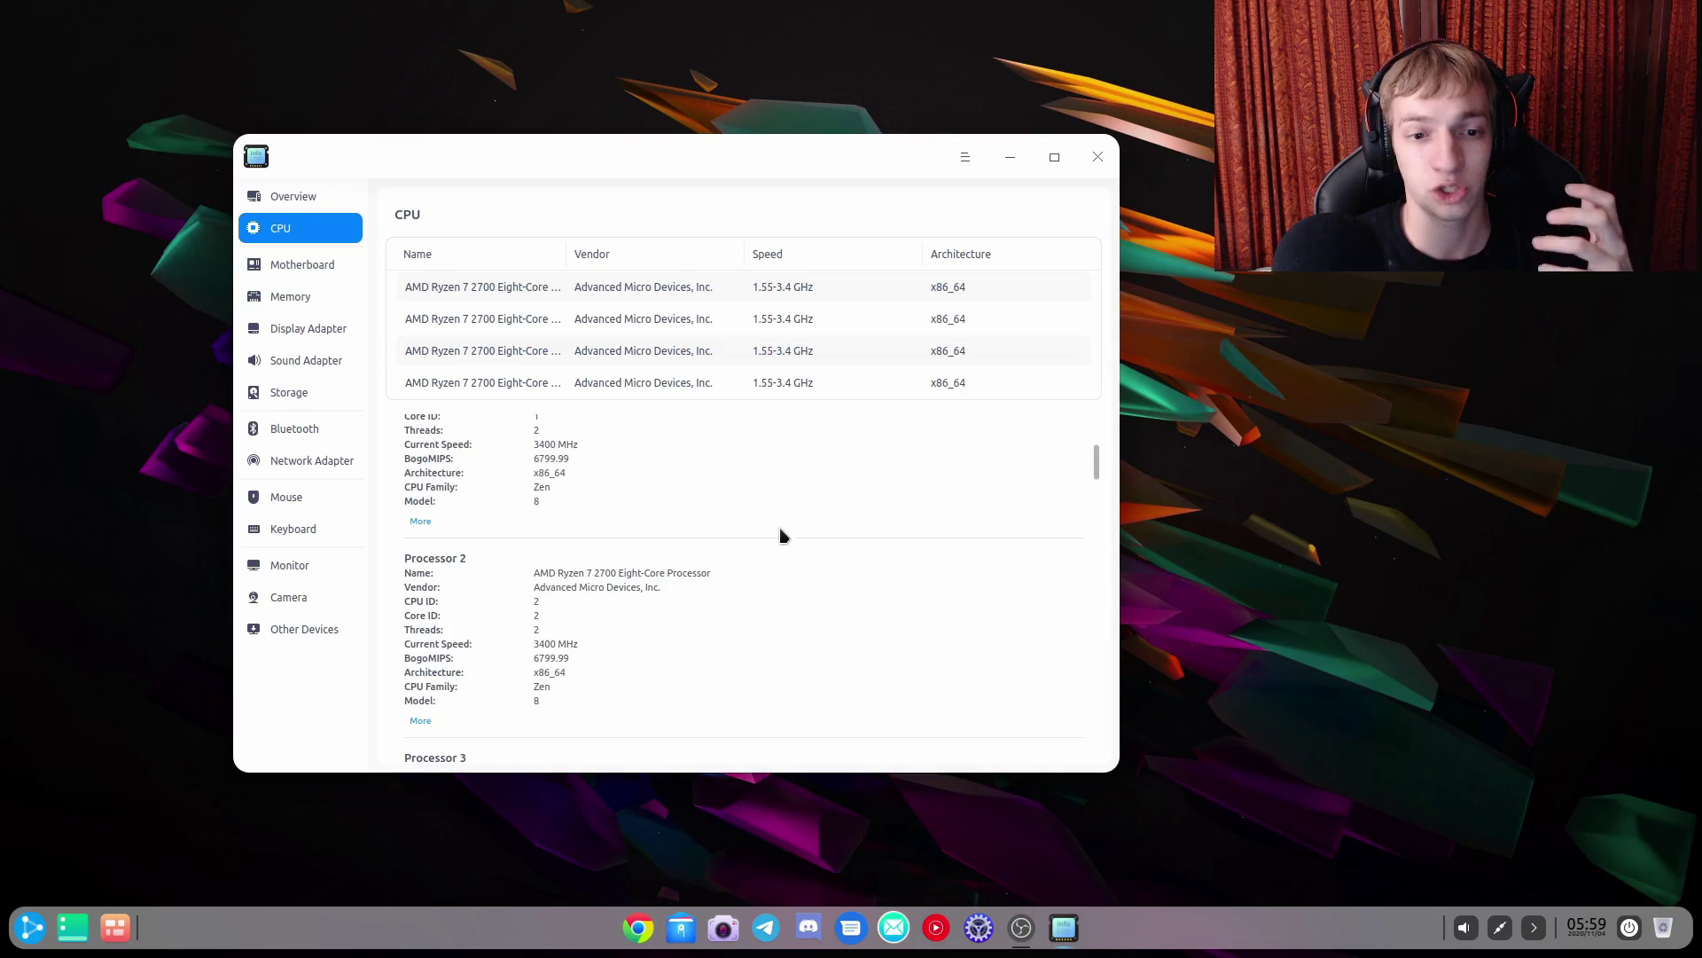
{"action": "scroll", "coordinate": [793, 541], "scroll_direction": "up", "scroll_amount": 2}
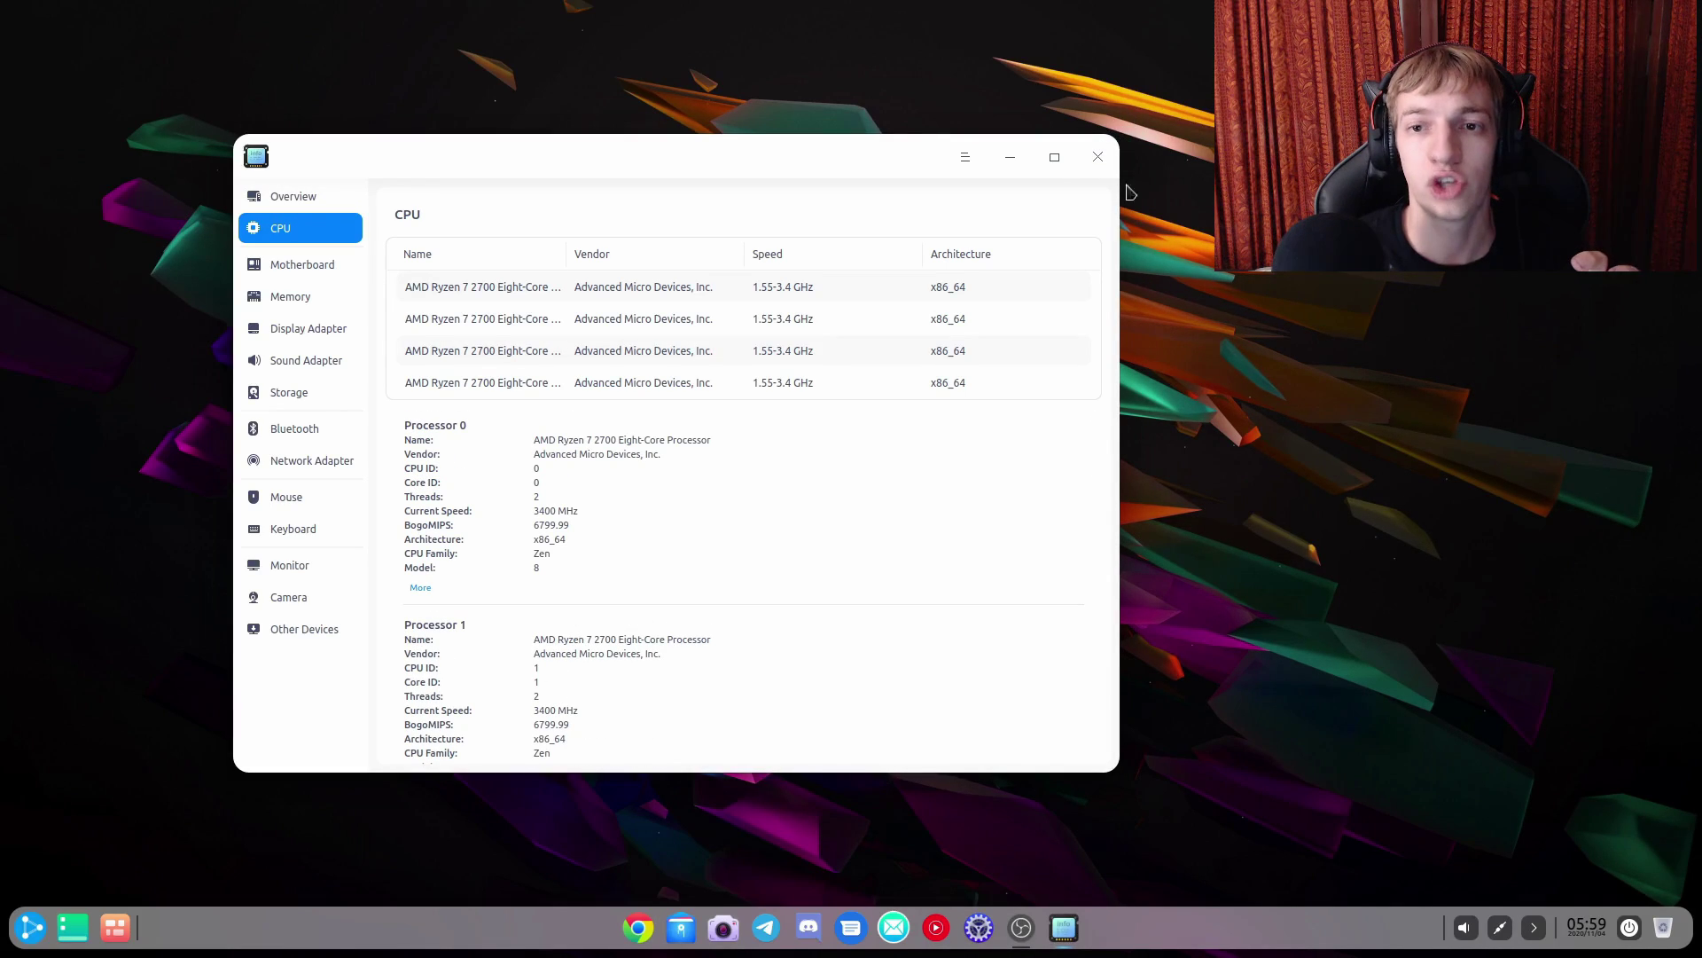
{"action": "left_click_drag", "start_coordinate": [1126, 220], "coordinate": [1324, 220]}
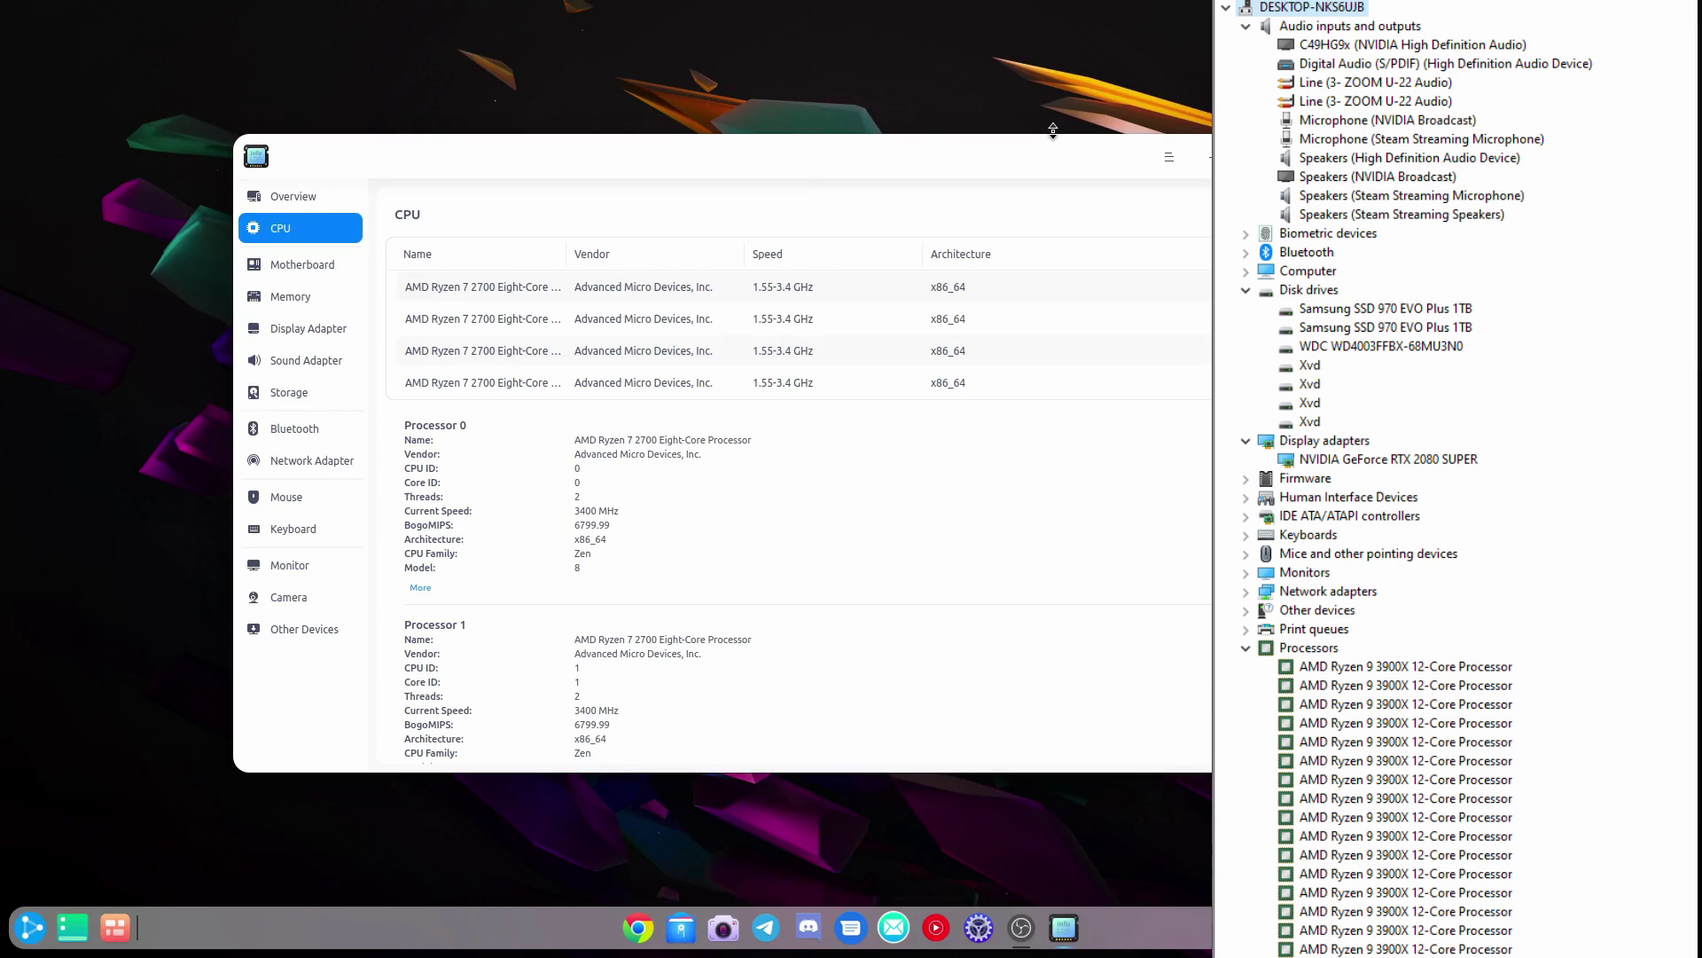
{"action": "left_click_drag", "start_coordinate": [1053, 131], "coordinate": [999, 137]}
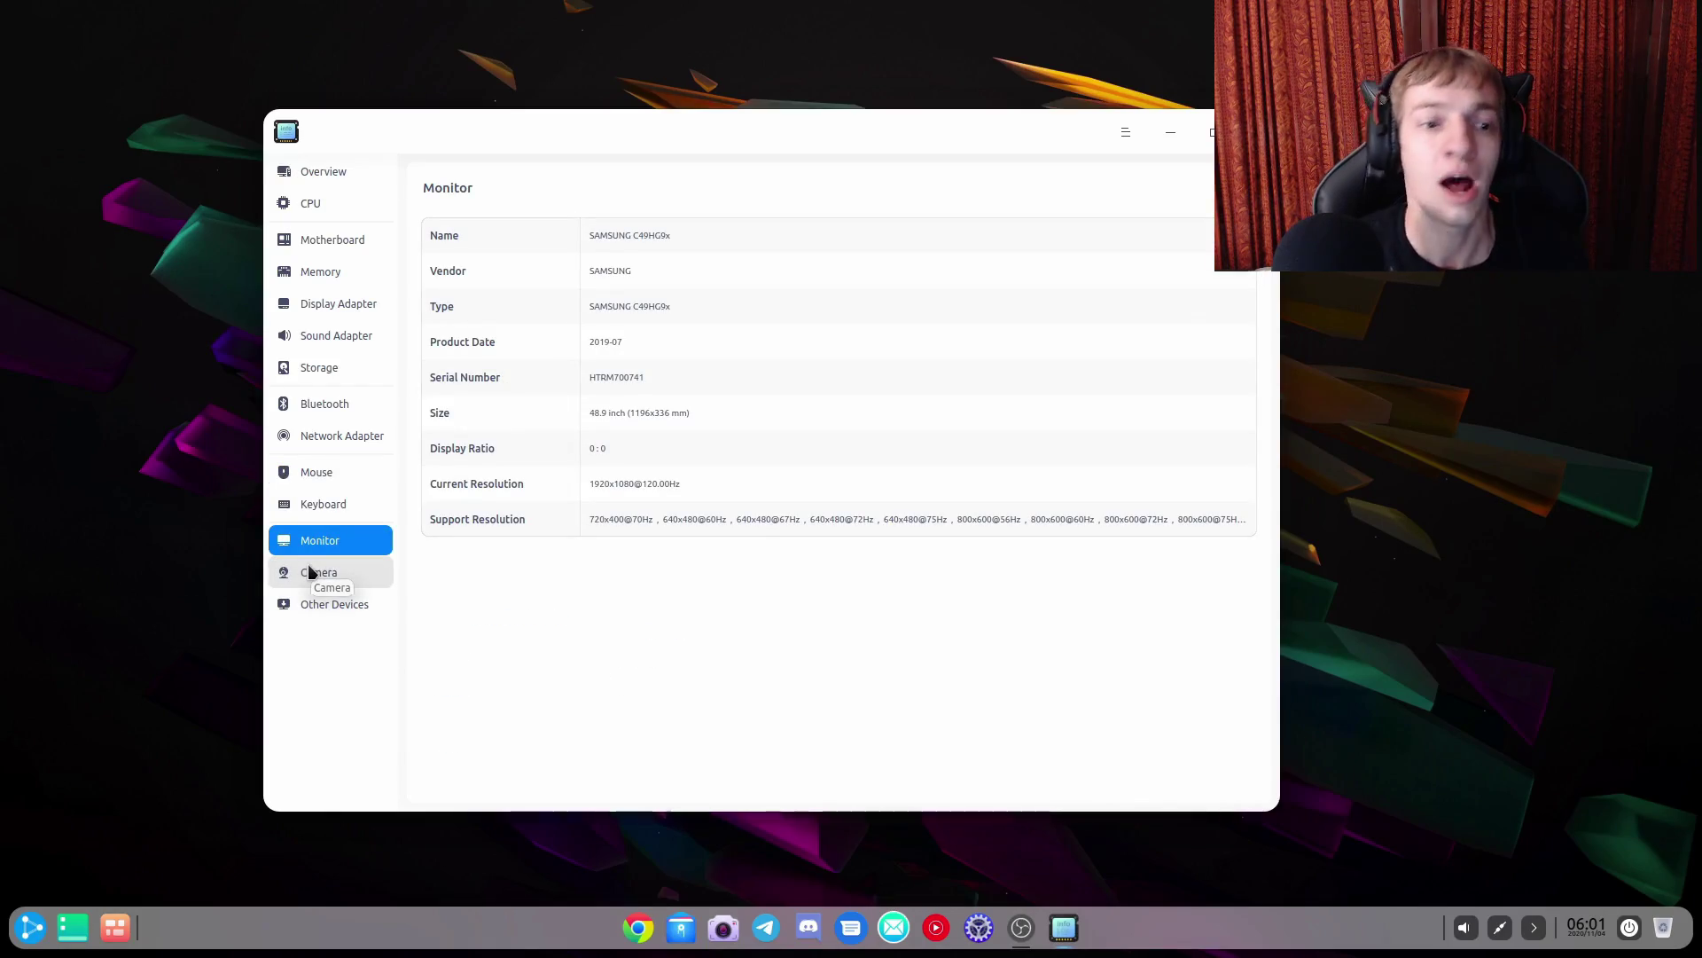
- View the Camera page, then the Other Devices page
{"action": "left_click", "coordinate": [309, 572]}
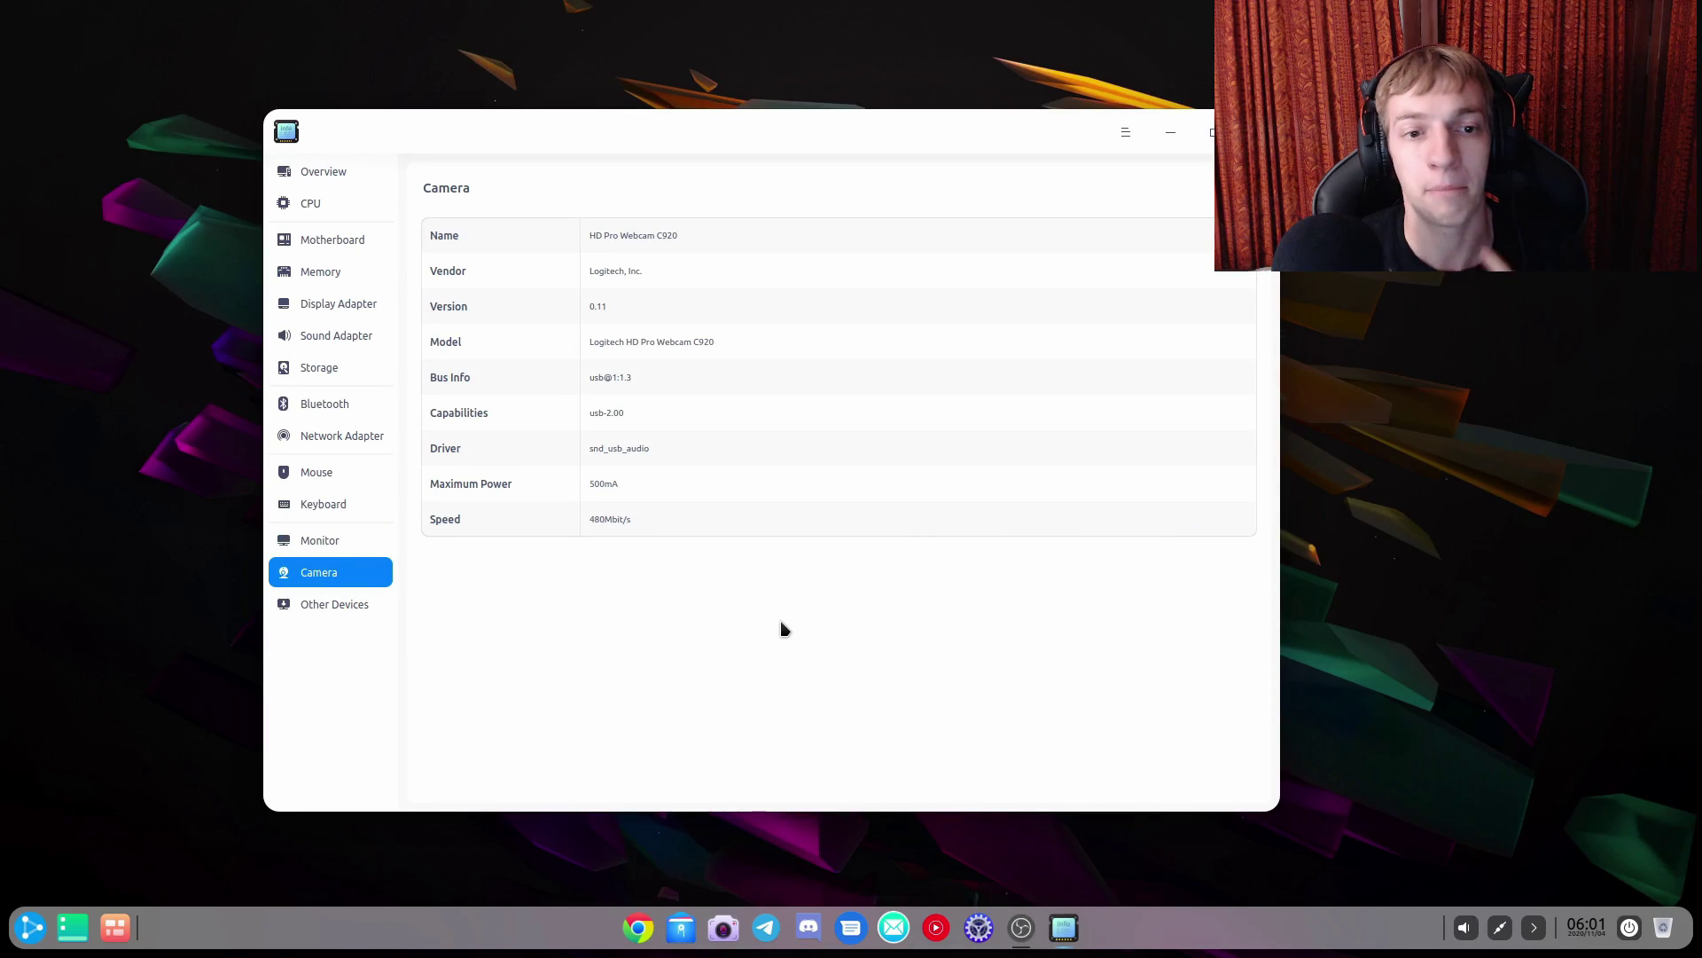
{"action": "left_click", "coordinate": [306, 603]}
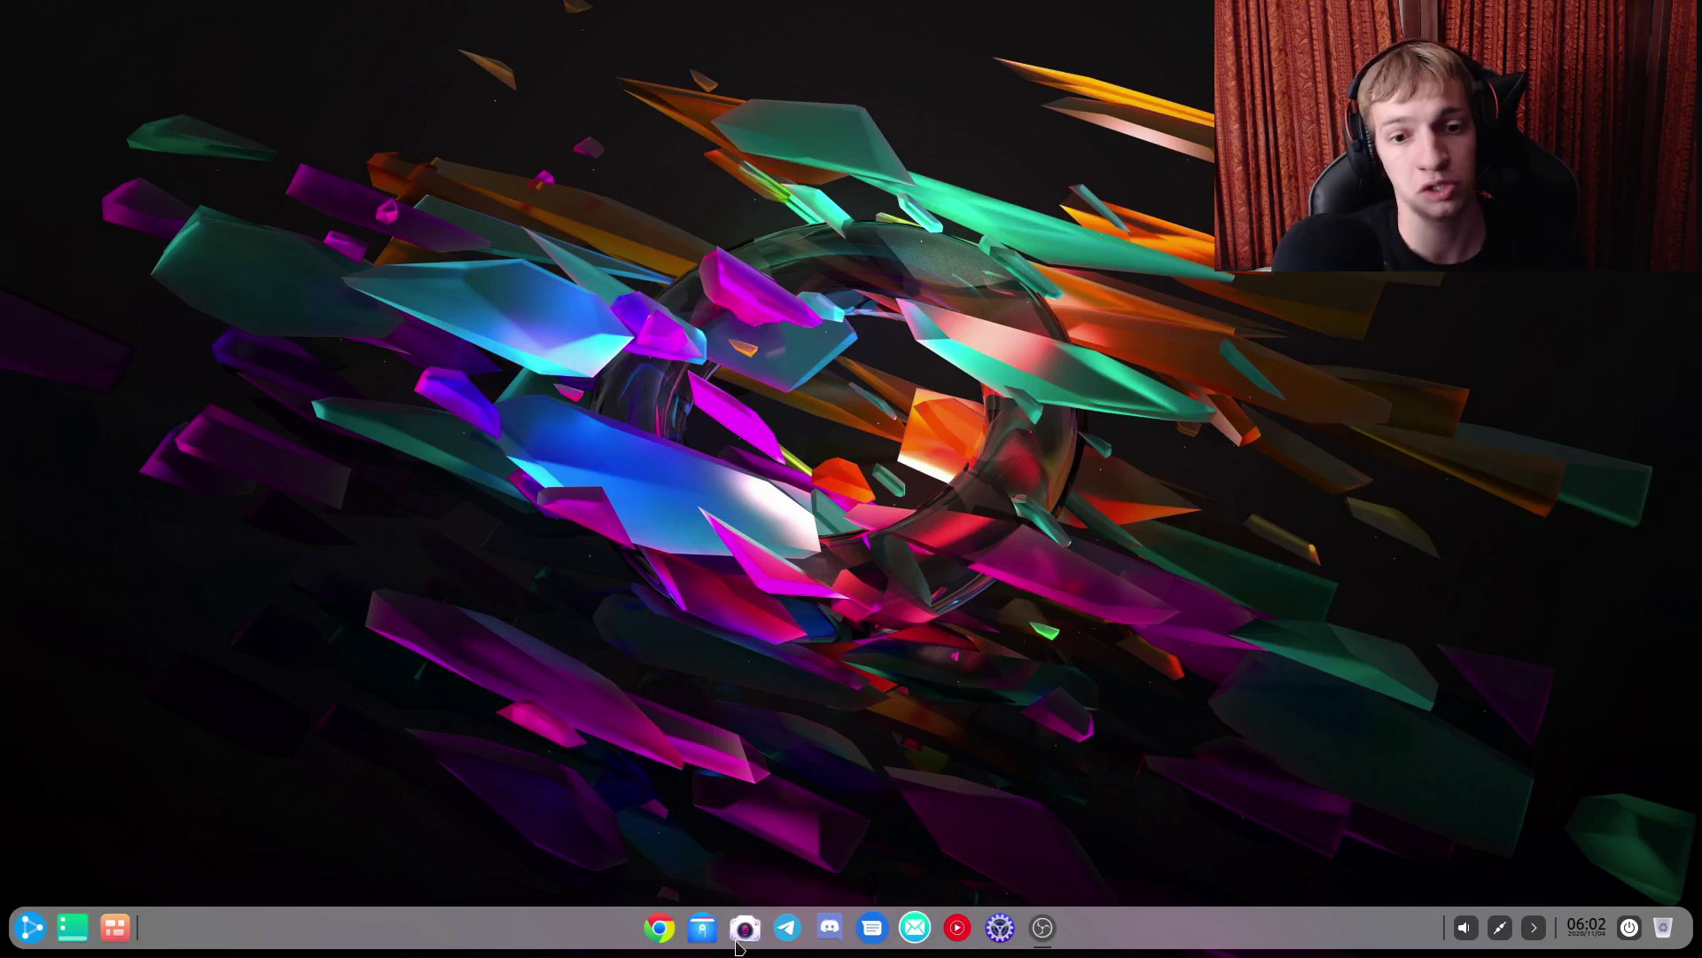
- Set up a recording of a 1409x624 desktop area with Show Click enabled
{"action": "left_click", "coordinate": [738, 938]}
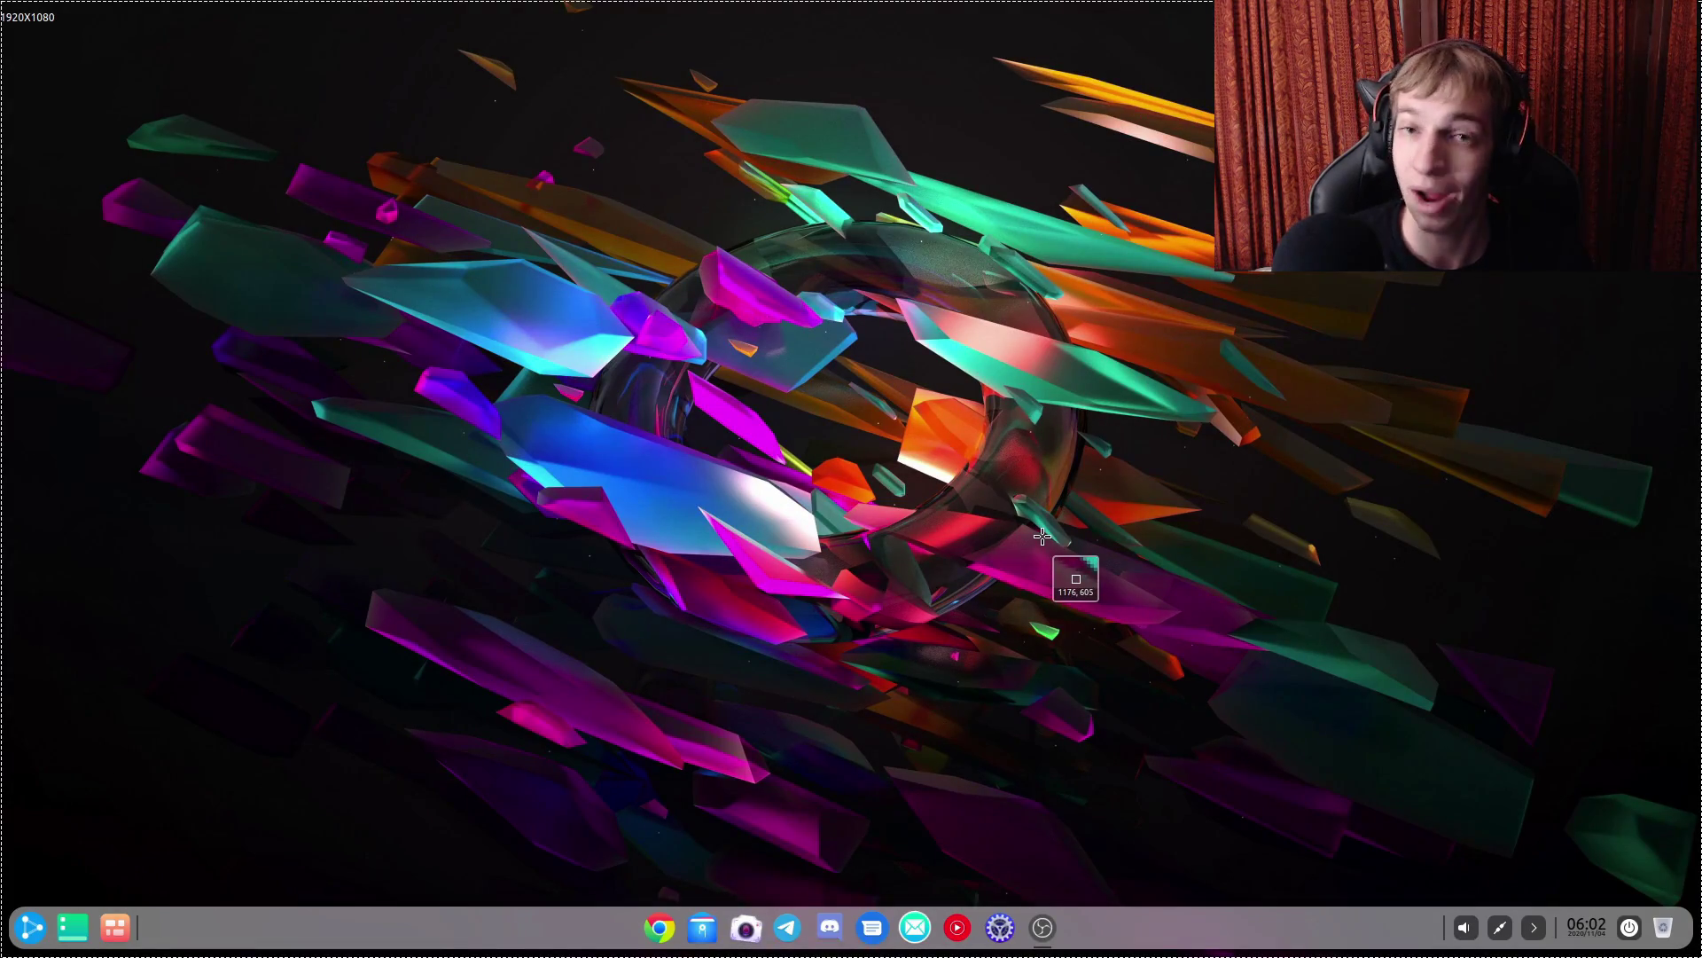
{"action": "left_click_drag", "start_coordinate": [266, 124], "coordinate": [1514, 677]}
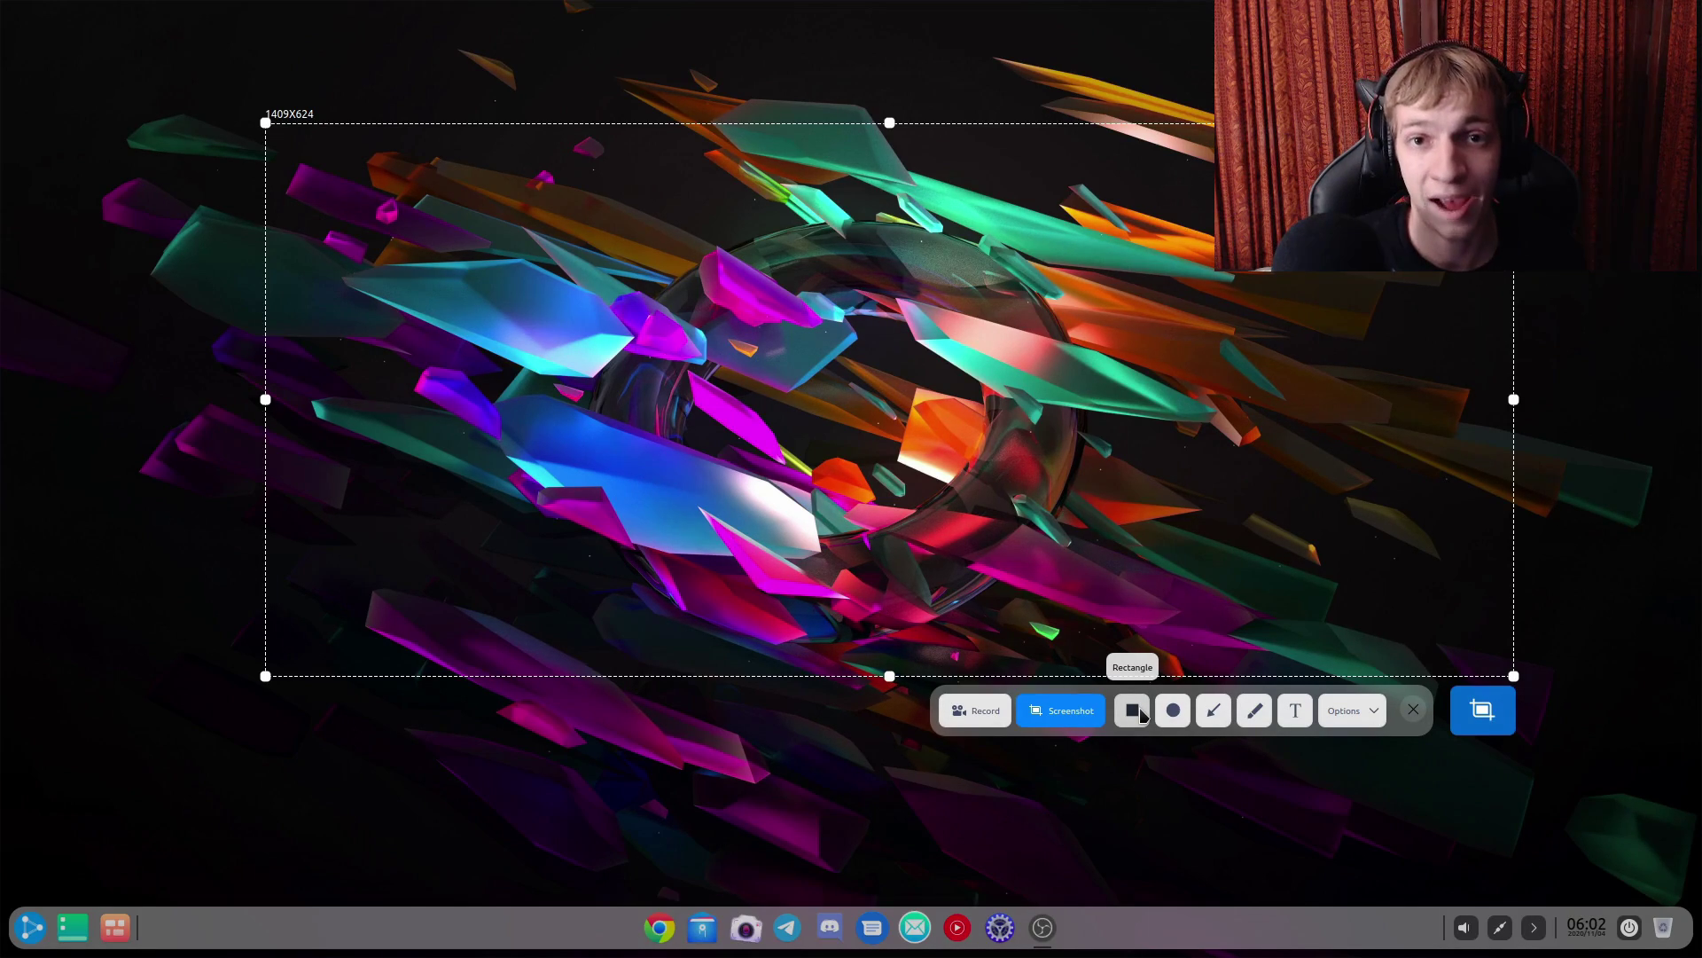
{"action": "left_click", "coordinate": [992, 713]}
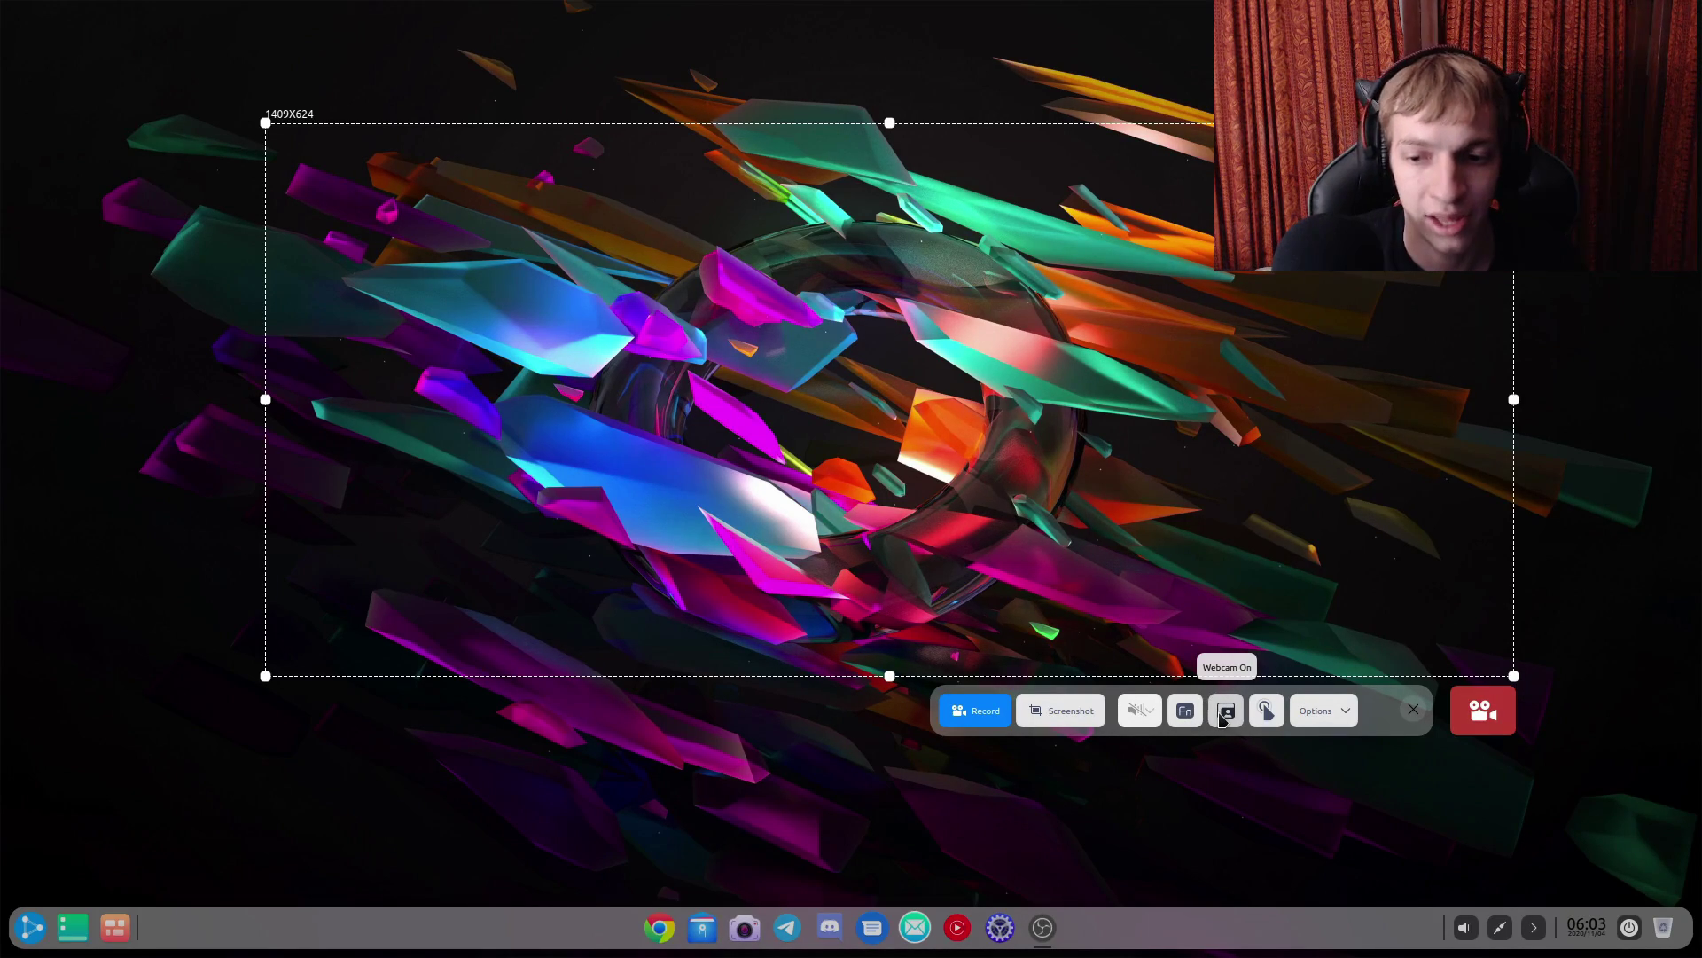
{"action": "left_click", "coordinate": [1265, 712]}
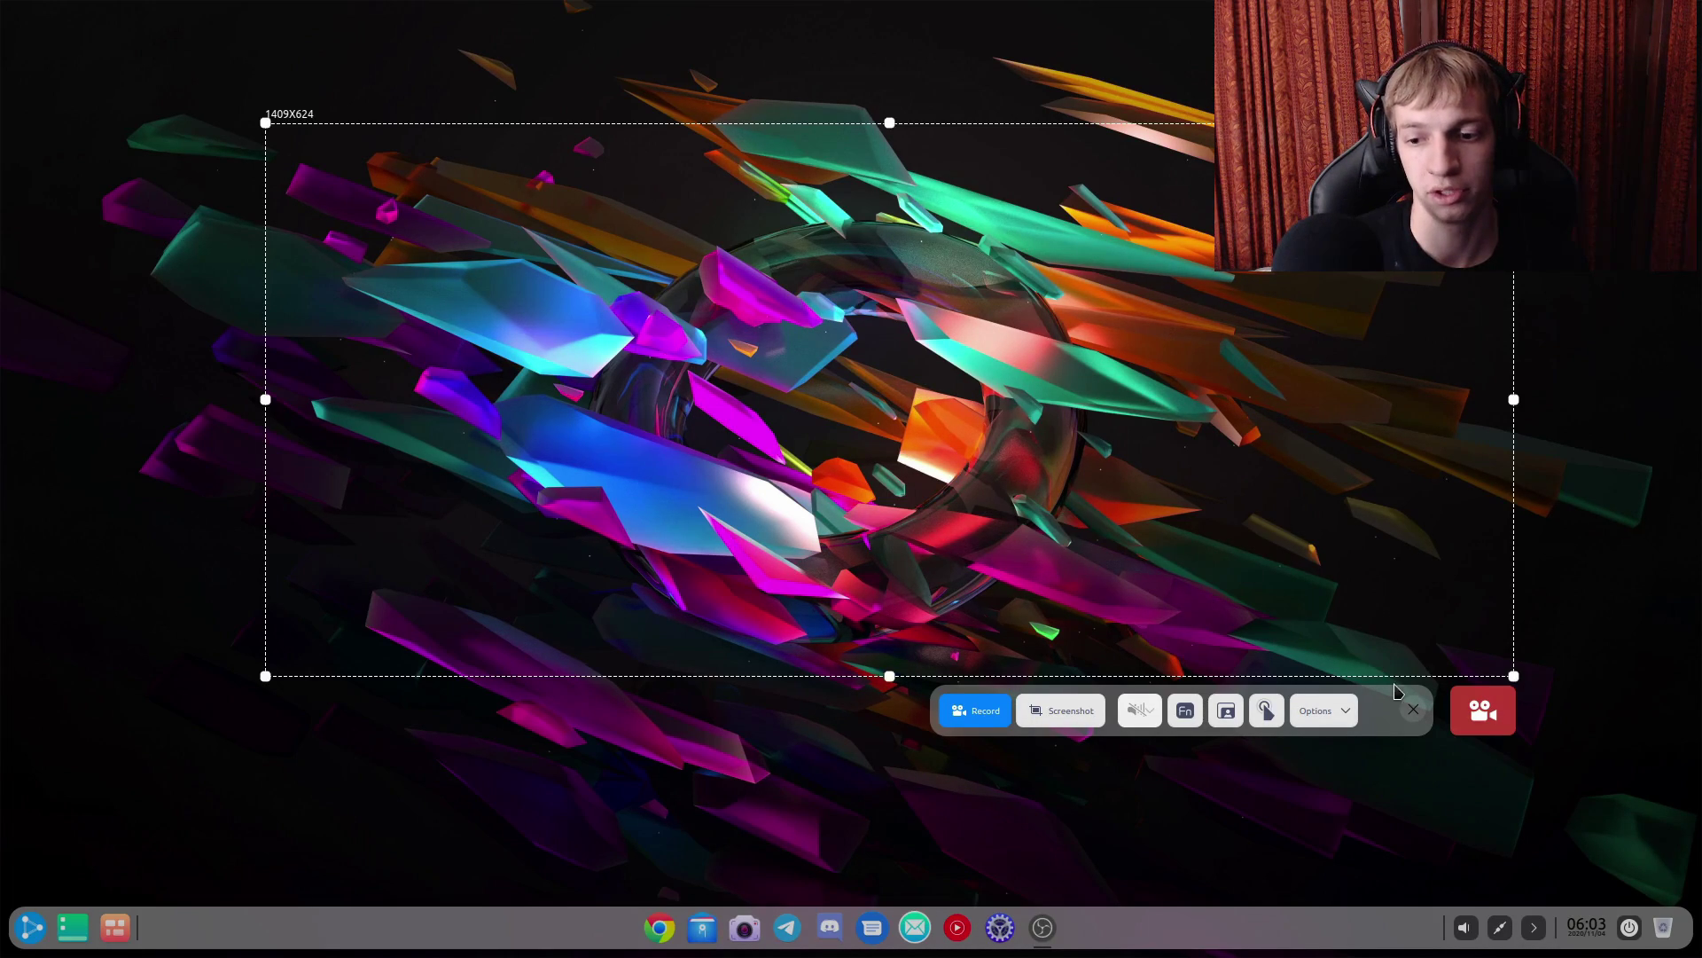
- Try the MP4 and then the MKV recording formats
{"action": "left_click", "coordinate": [1345, 711]}
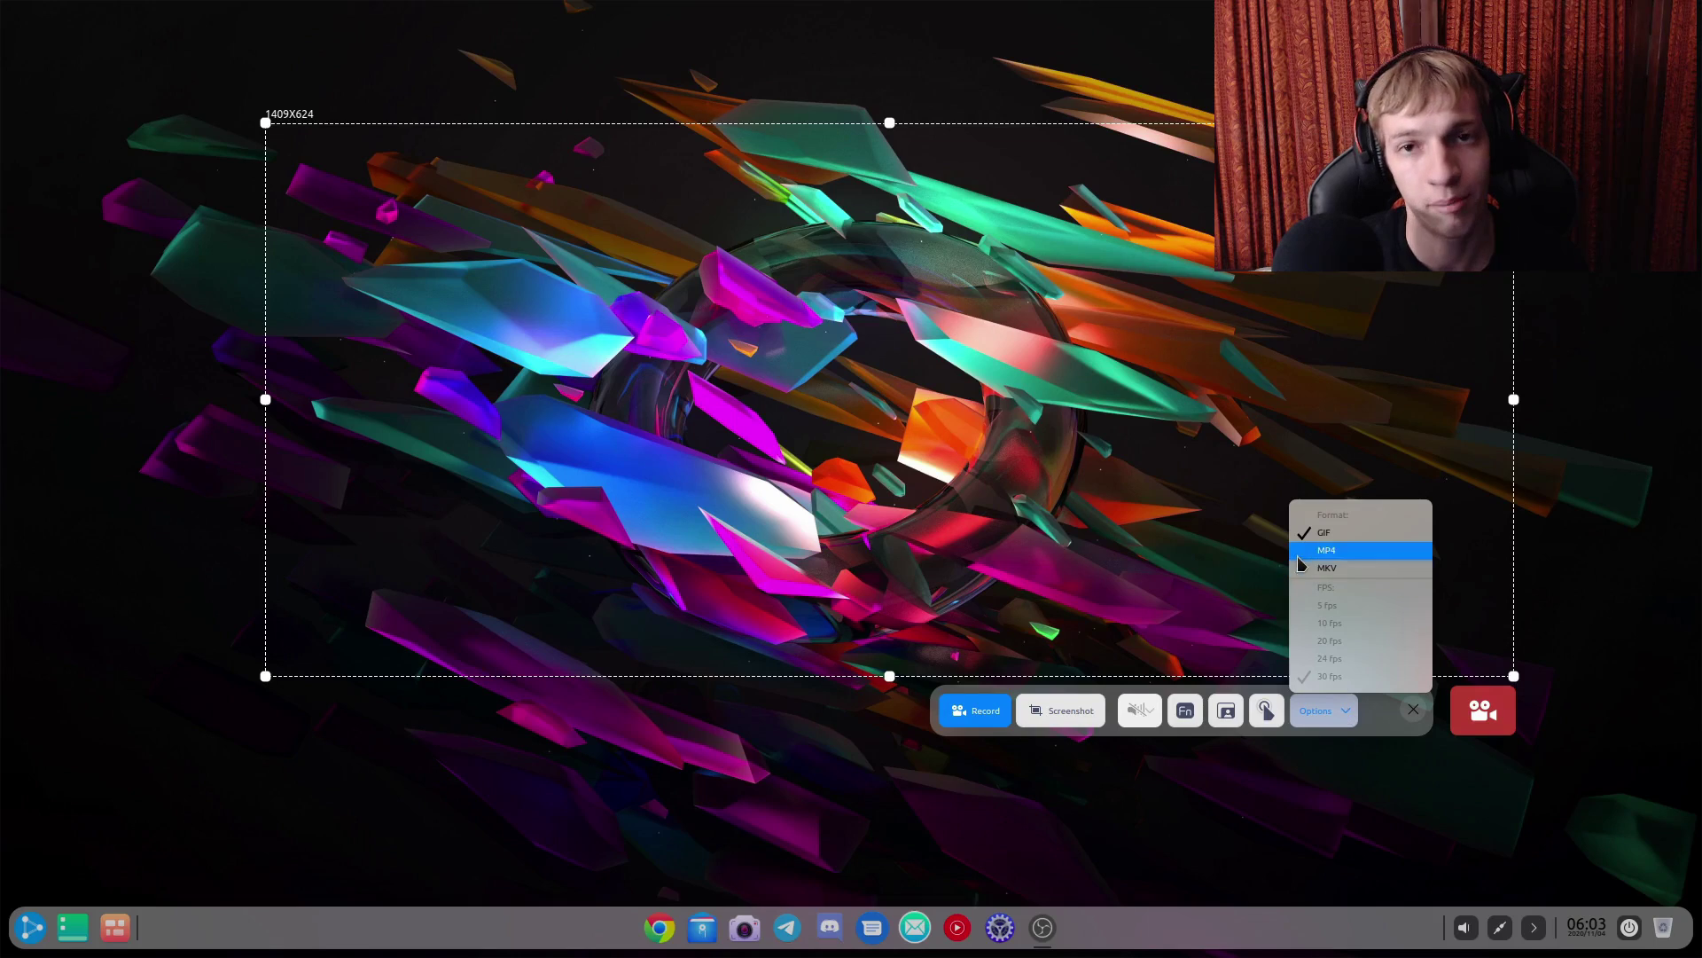
{"action": "left_click", "coordinate": [1326, 550]}
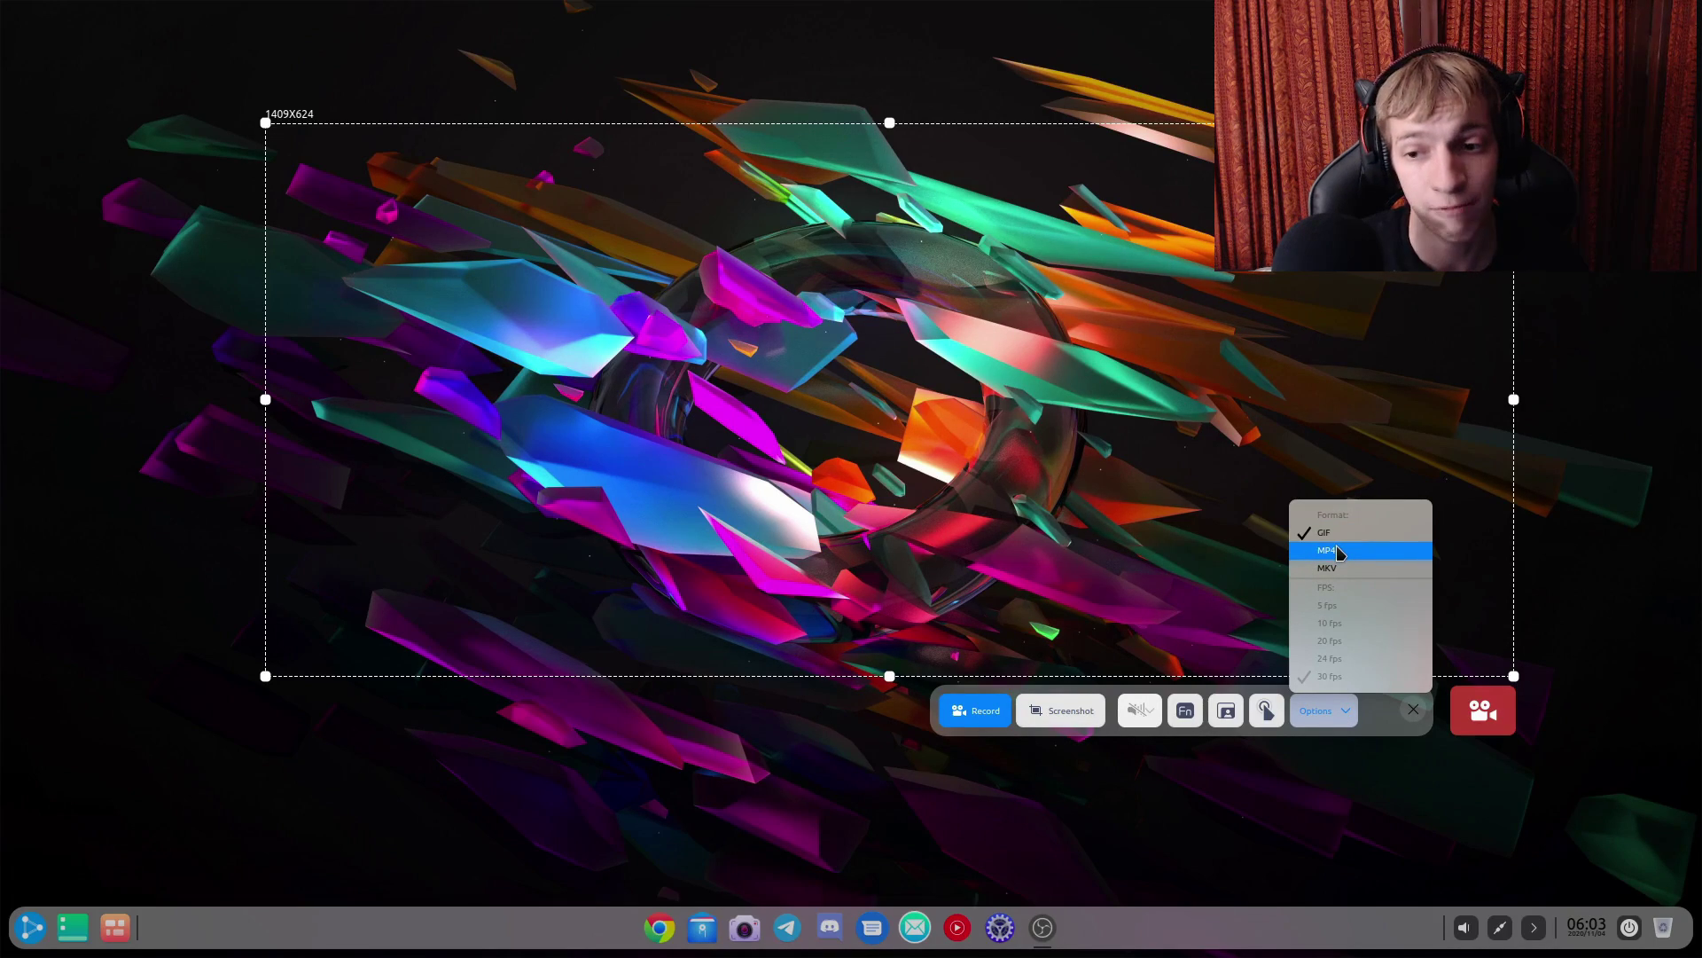
{"action": "left_click", "coordinate": [1345, 711]}
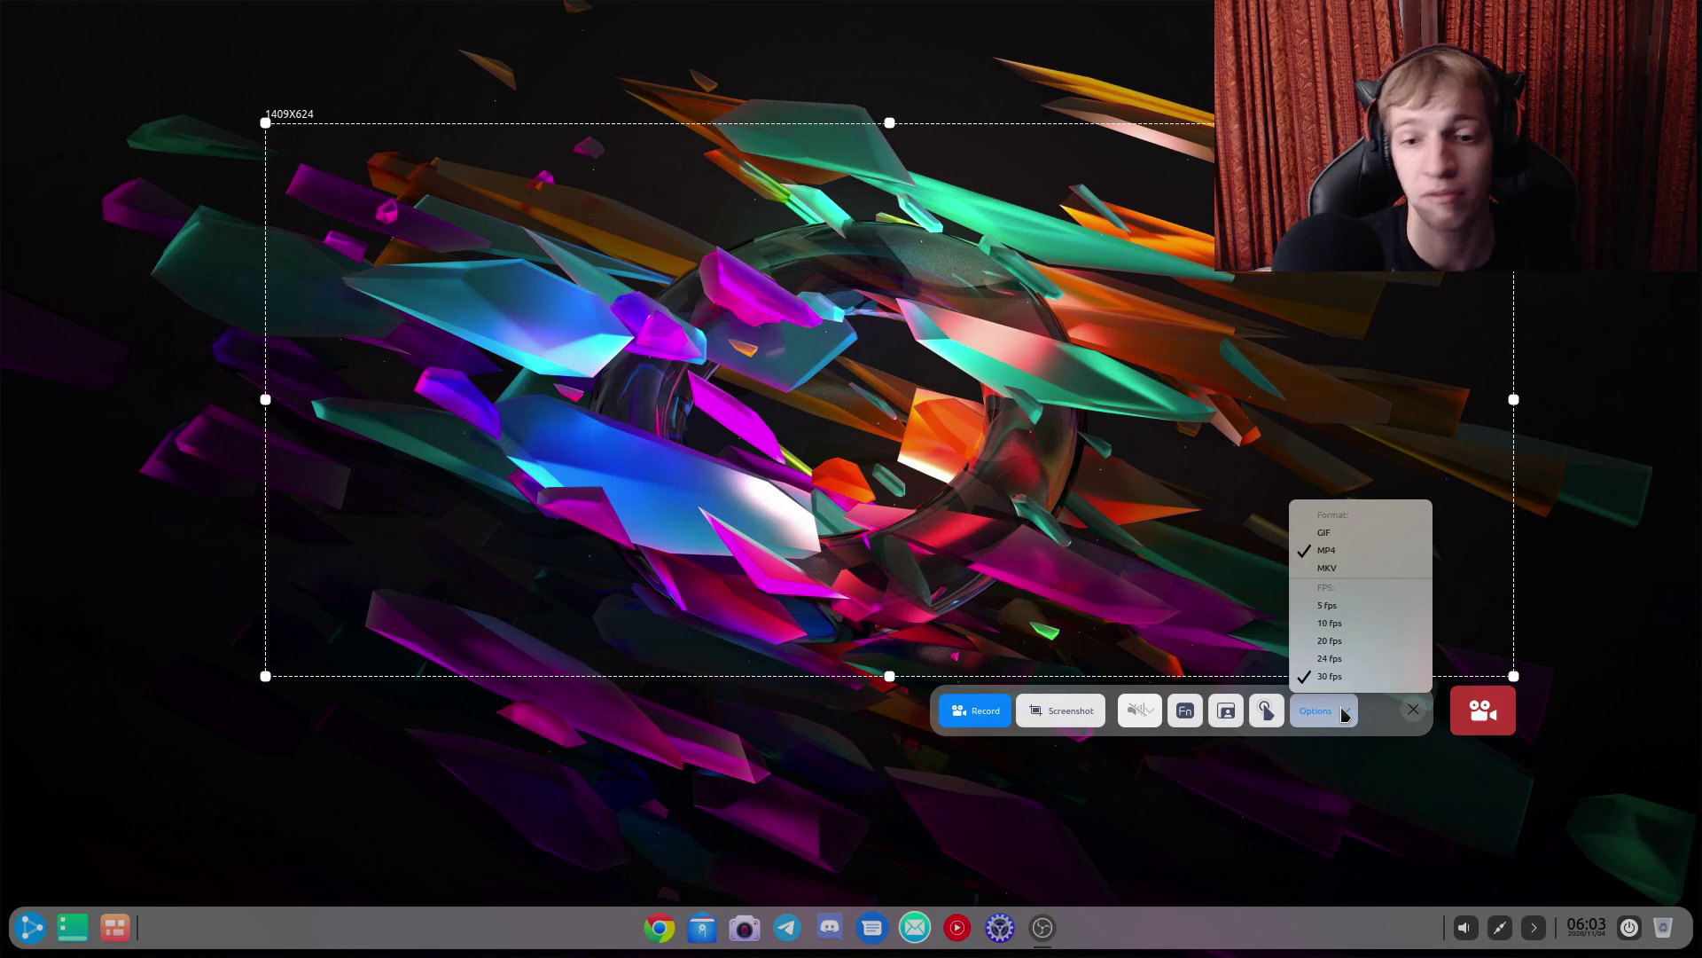
{"action": "left_click", "coordinate": [1327, 568]}
- Switch to Screenshot mode, check its options, and capture the area as a PNG
{"action": "left_click", "coordinate": [1322, 710]}
{"action": "left_click", "coordinate": [1069, 710]}
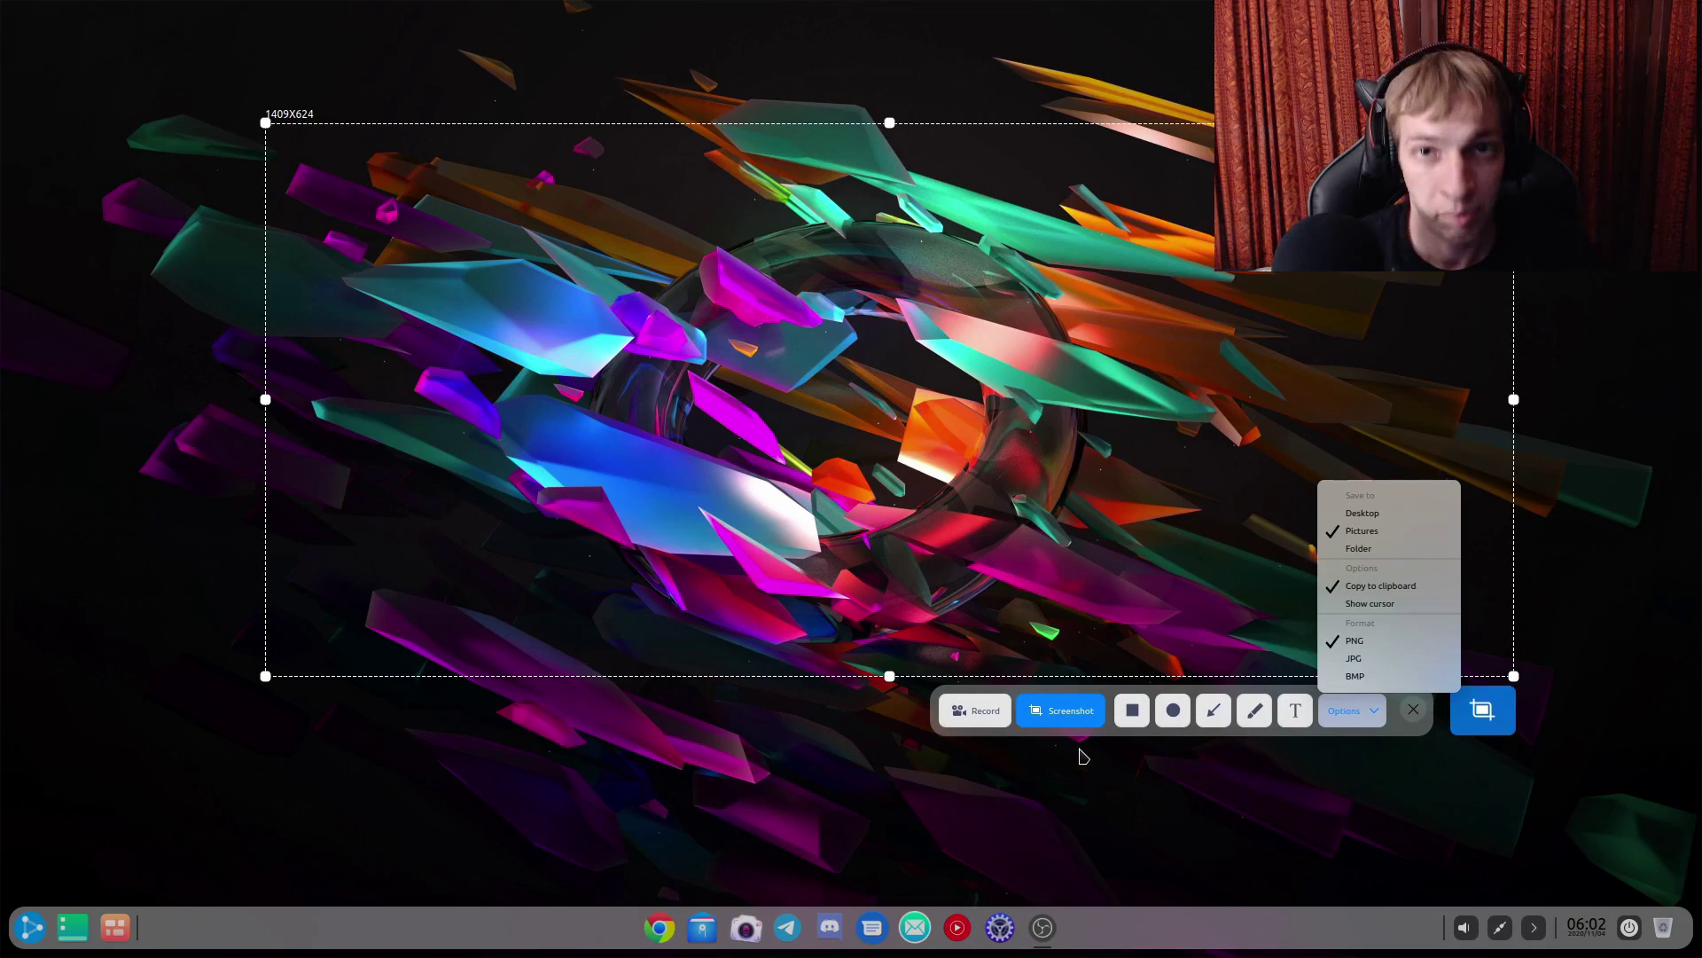
{"action": "left_click", "coordinate": [1083, 755]}
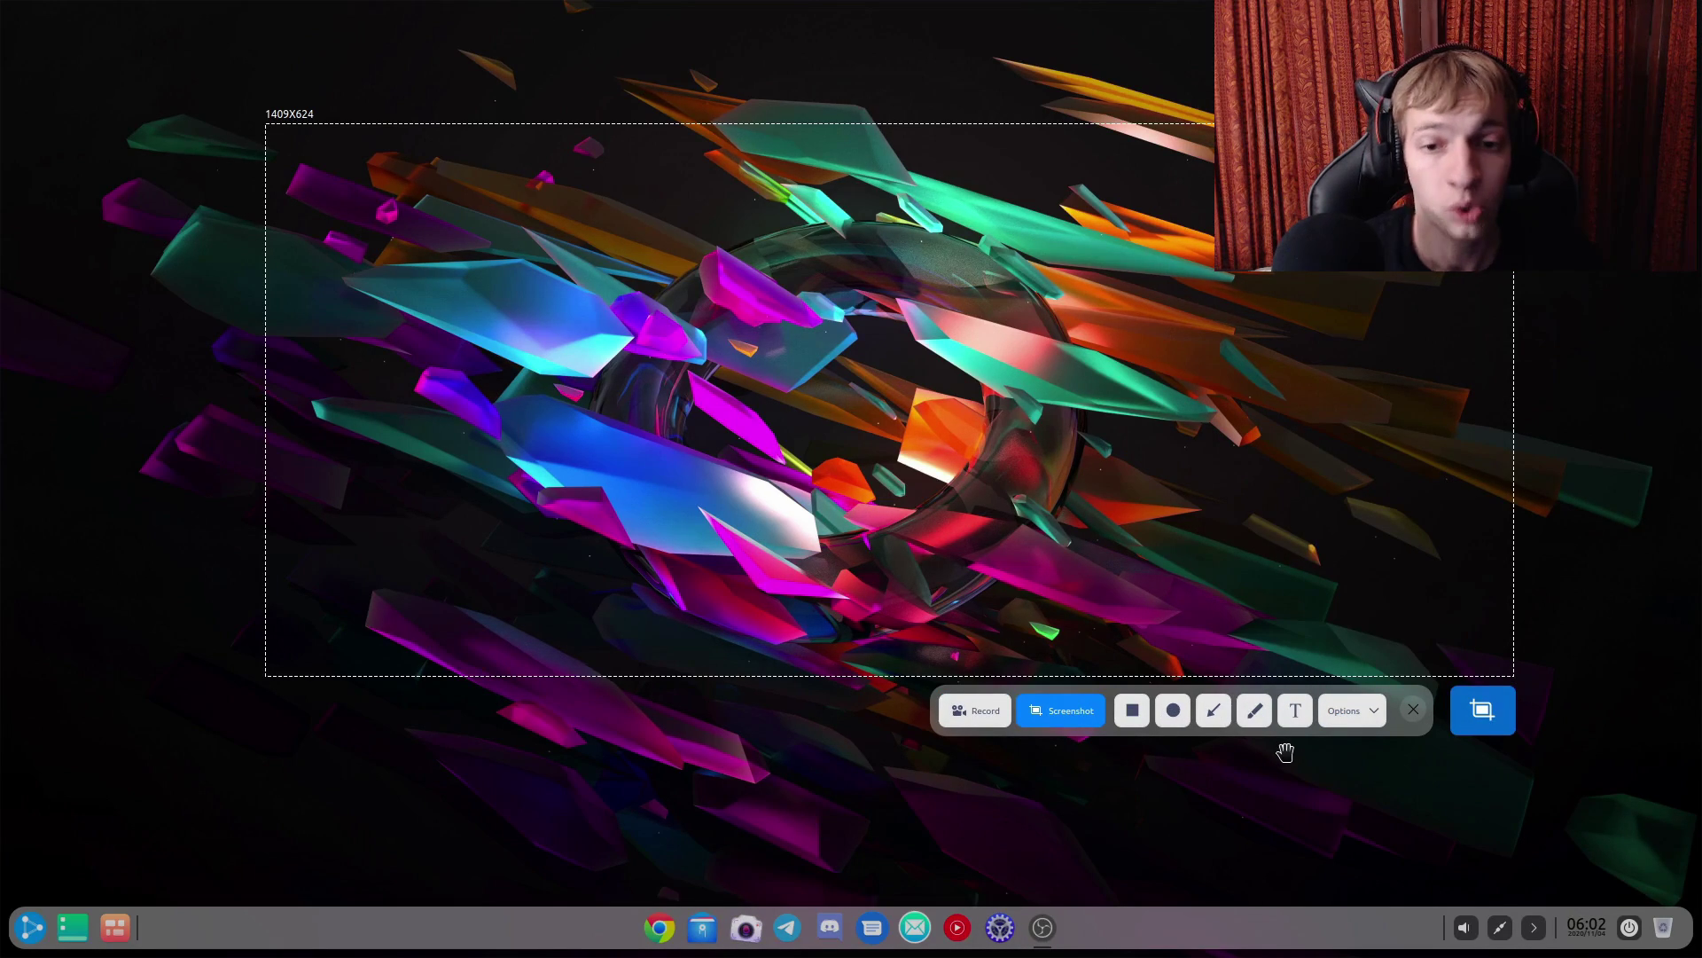
{"action": "double_click", "coordinate": [1035, 485]}
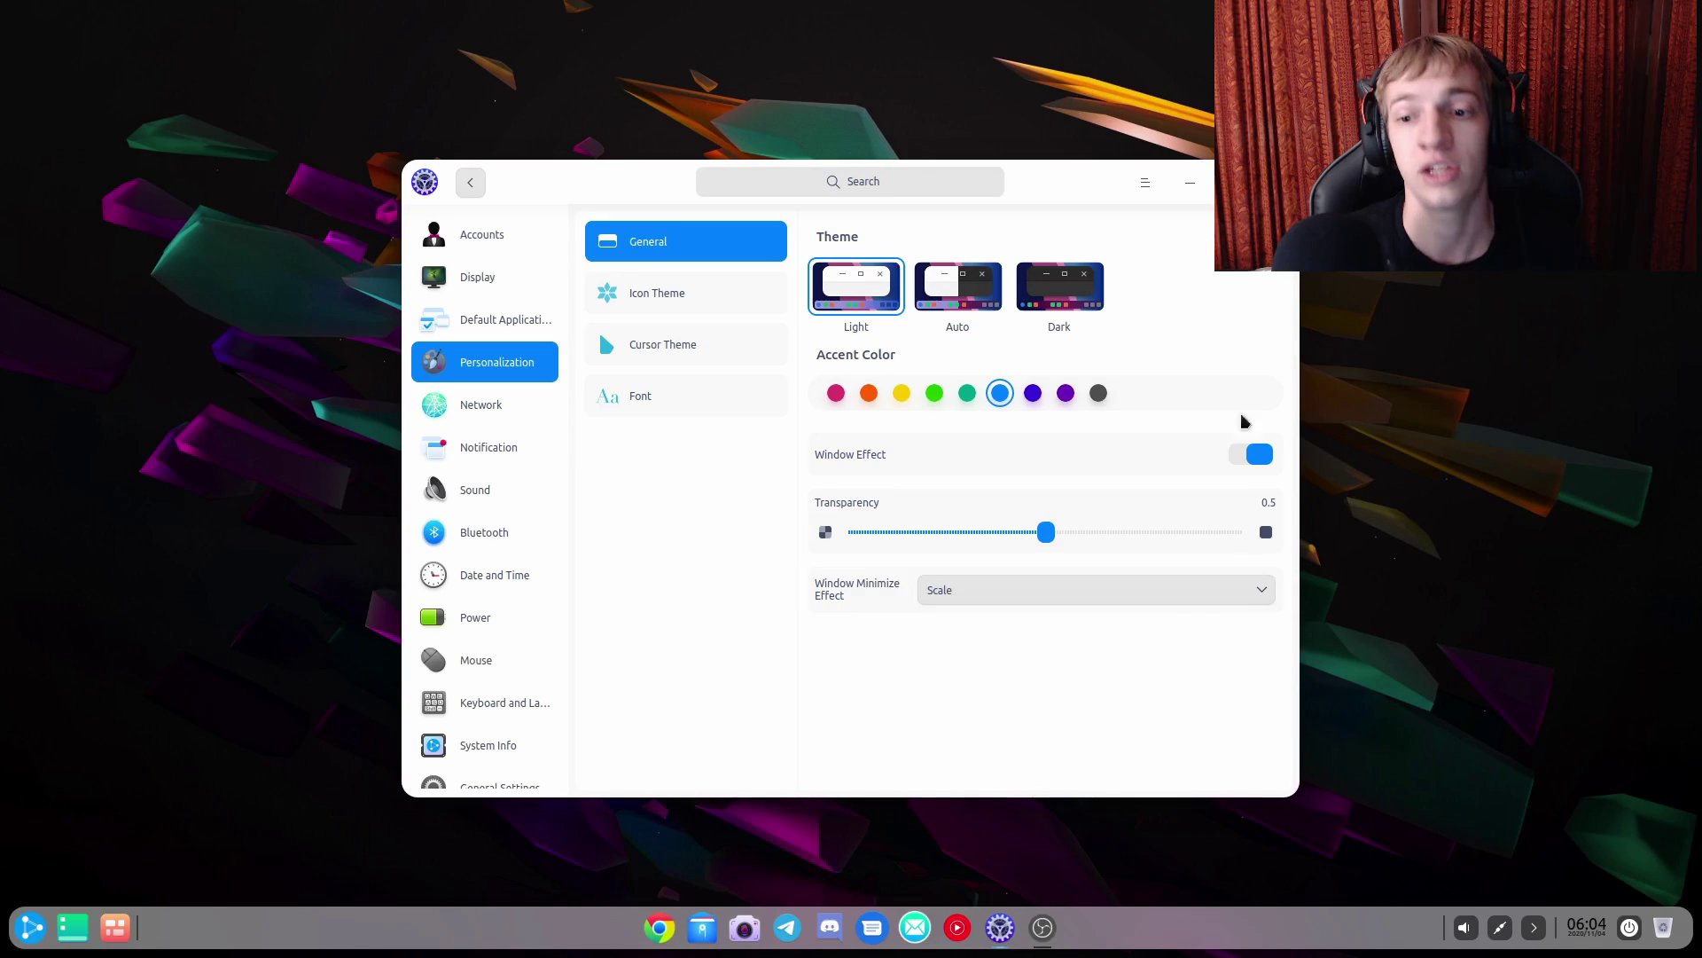
- Slide the Personalization Transparency down to 0, then back up to 0.5
{"action": "left_click_drag", "start_coordinate": [1047, 532], "coordinate": [669, 472]}
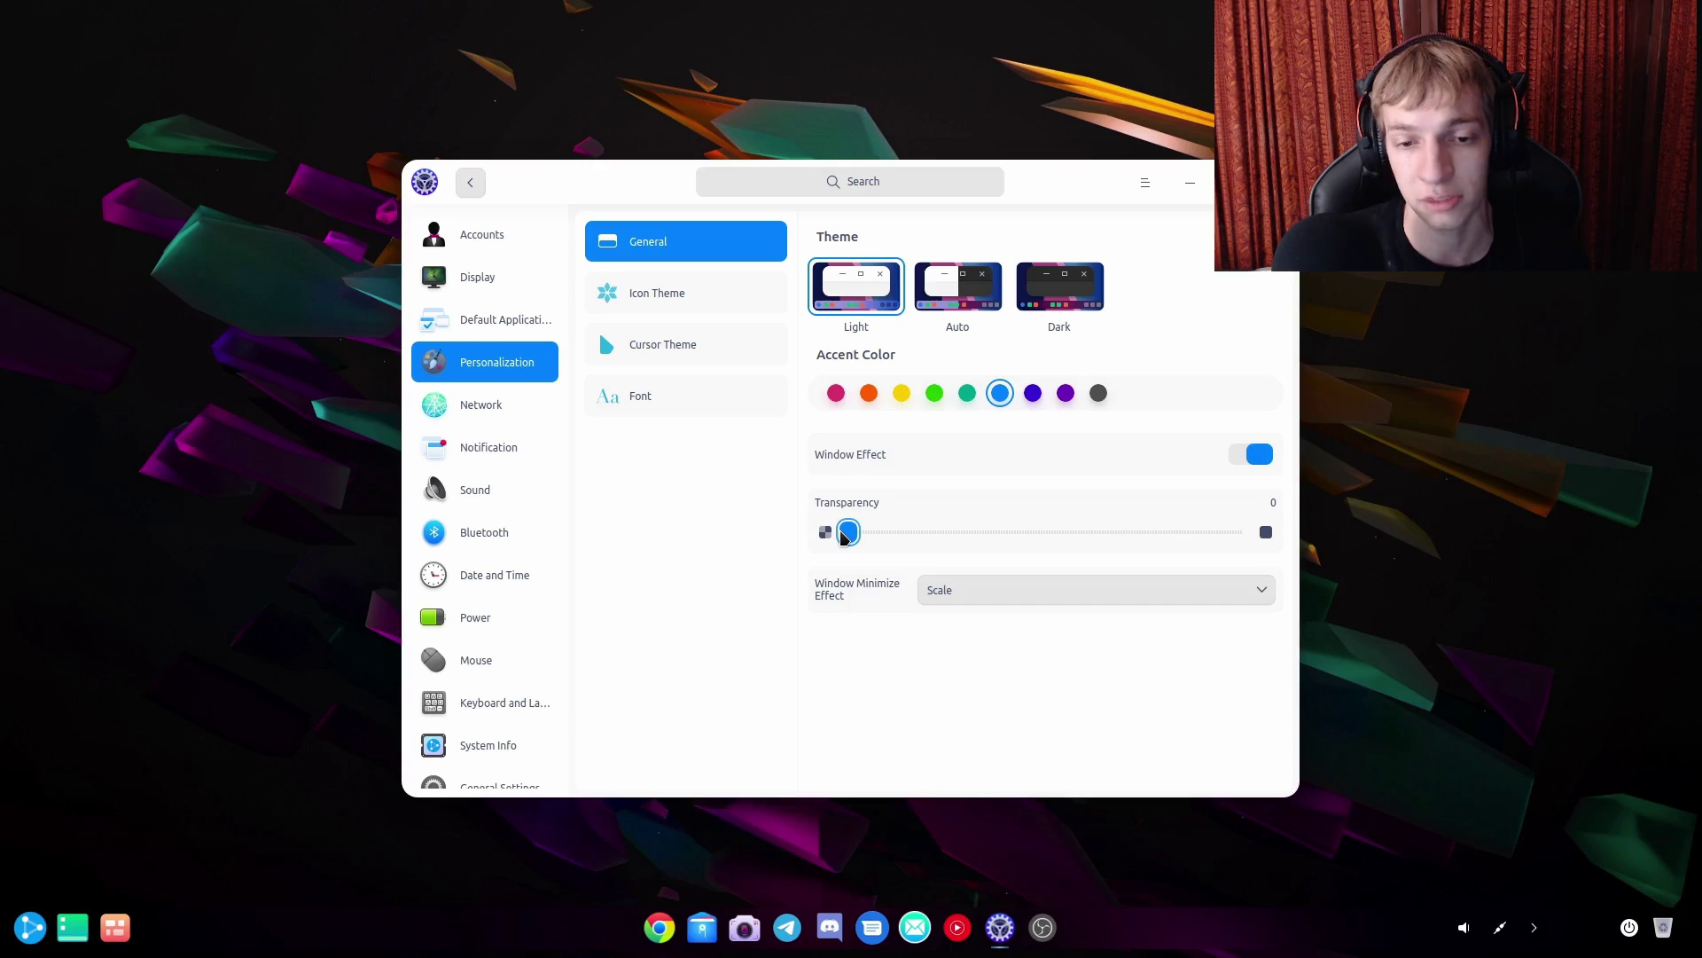
{"action": "left_click_drag", "start_coordinate": [849, 532], "coordinate": [1033, 556]}
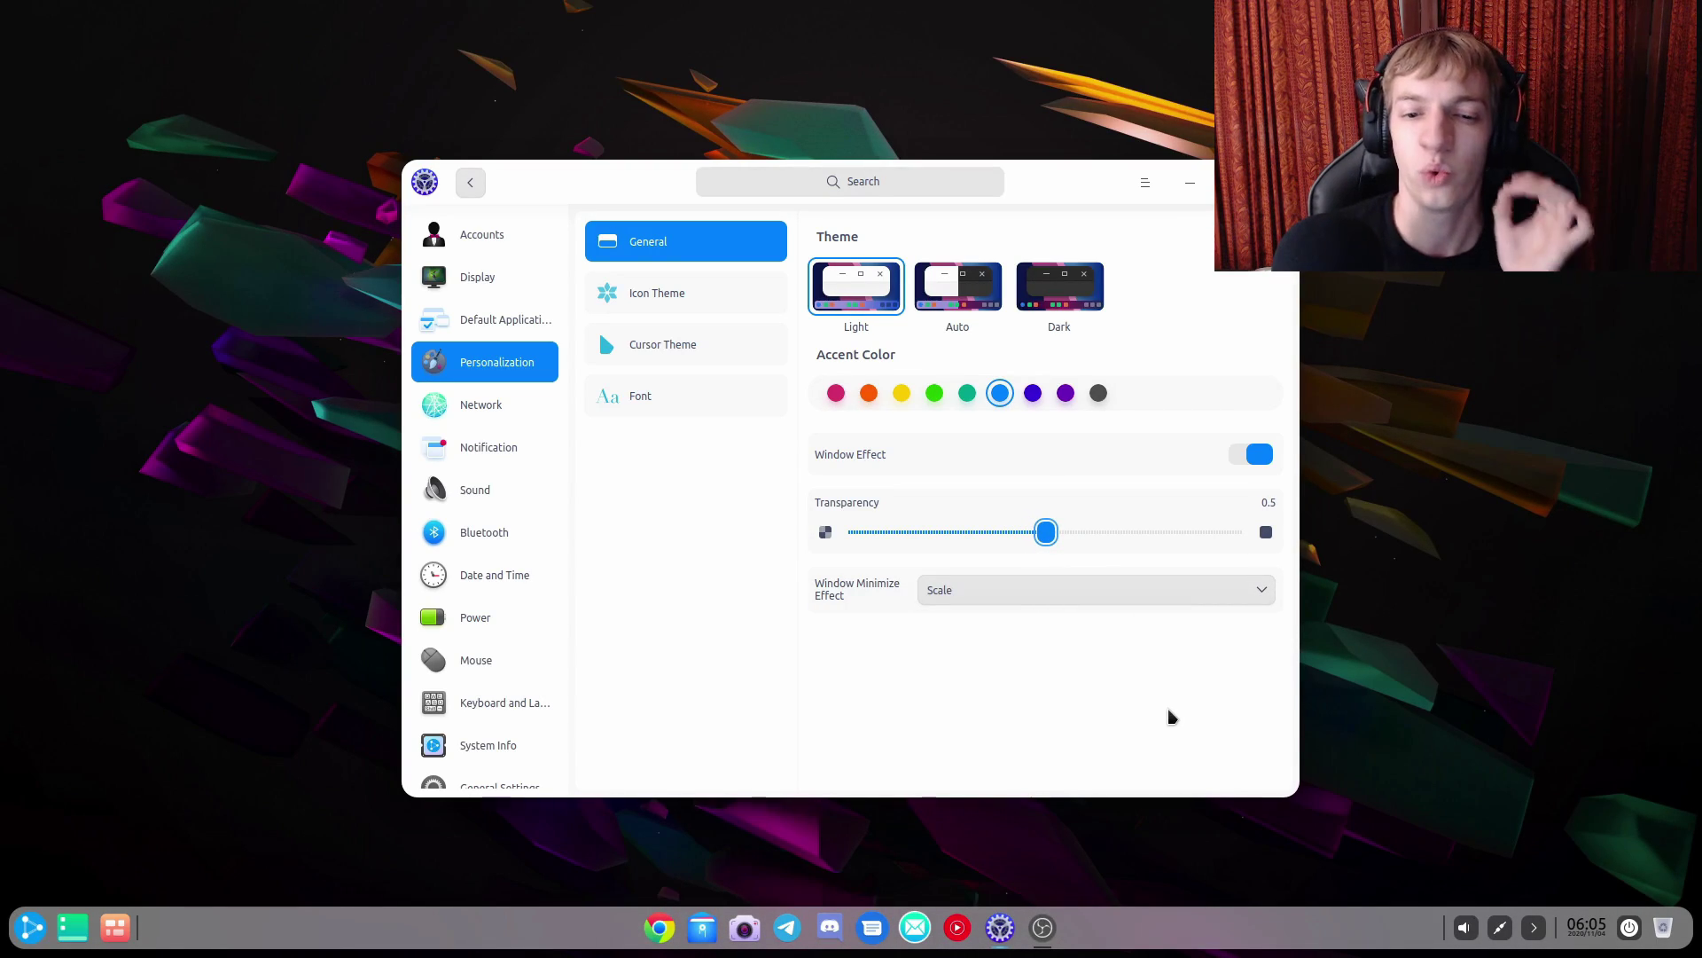
- Scroll the Icon Theme and Cursor Theme lists, then show the Font page (size 12, Ubuntu)
{"action": "left_click", "coordinate": [680, 293]}
{"action": "scroll", "coordinate": [1194, 475], "scroll_direction": "up", "scroll_amount": 3}
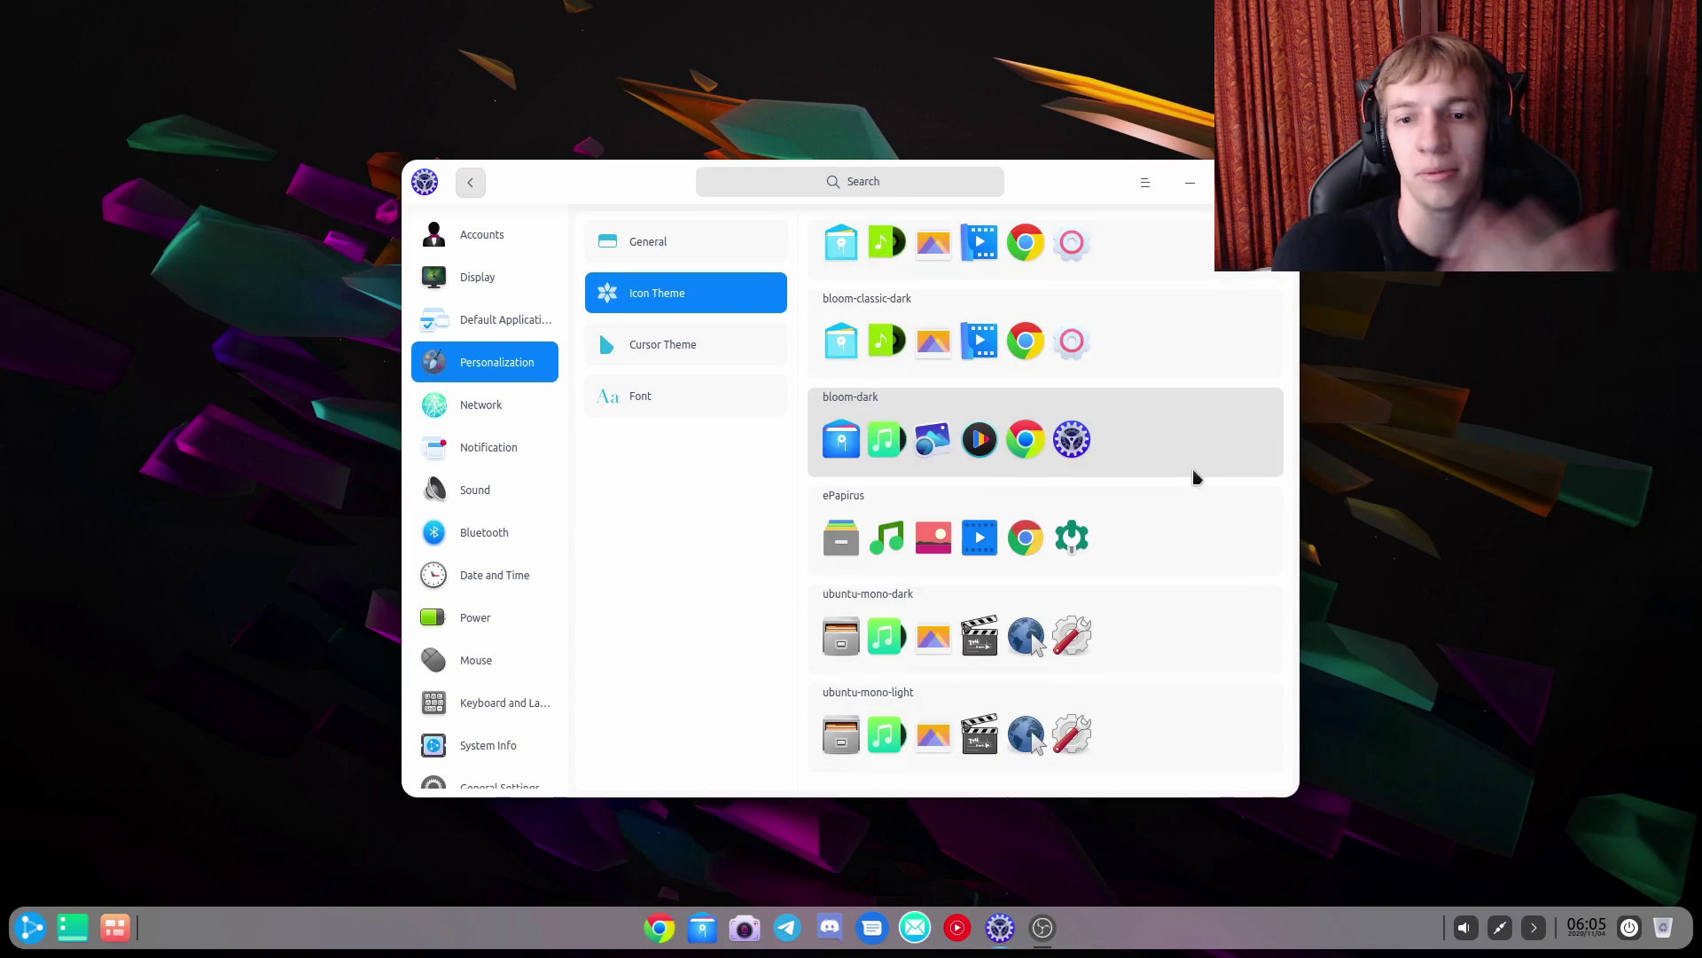
{"action": "scroll", "coordinate": [979, 612], "scroll_direction": "down", "scroll_amount": 3}
{"action": "left_click", "coordinate": [696, 350]}
{"action": "scroll", "coordinate": [1067, 425], "scroll_direction": "down", "scroll_amount": 2}
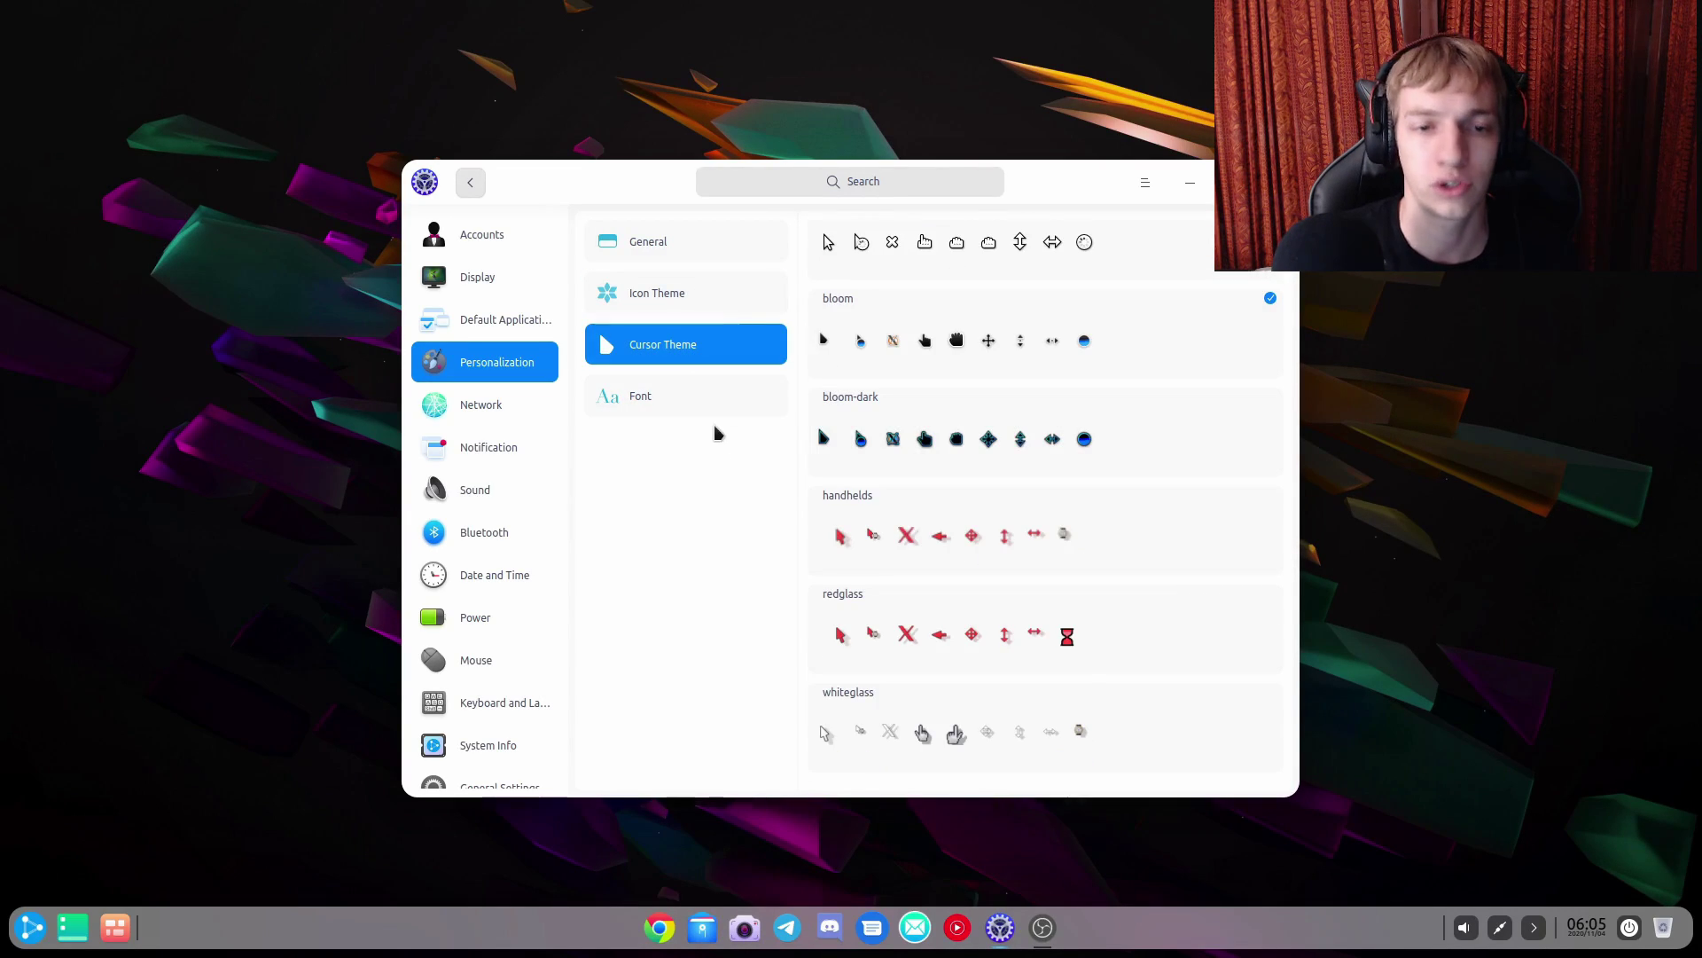
{"action": "left_click", "coordinate": [700, 400]}
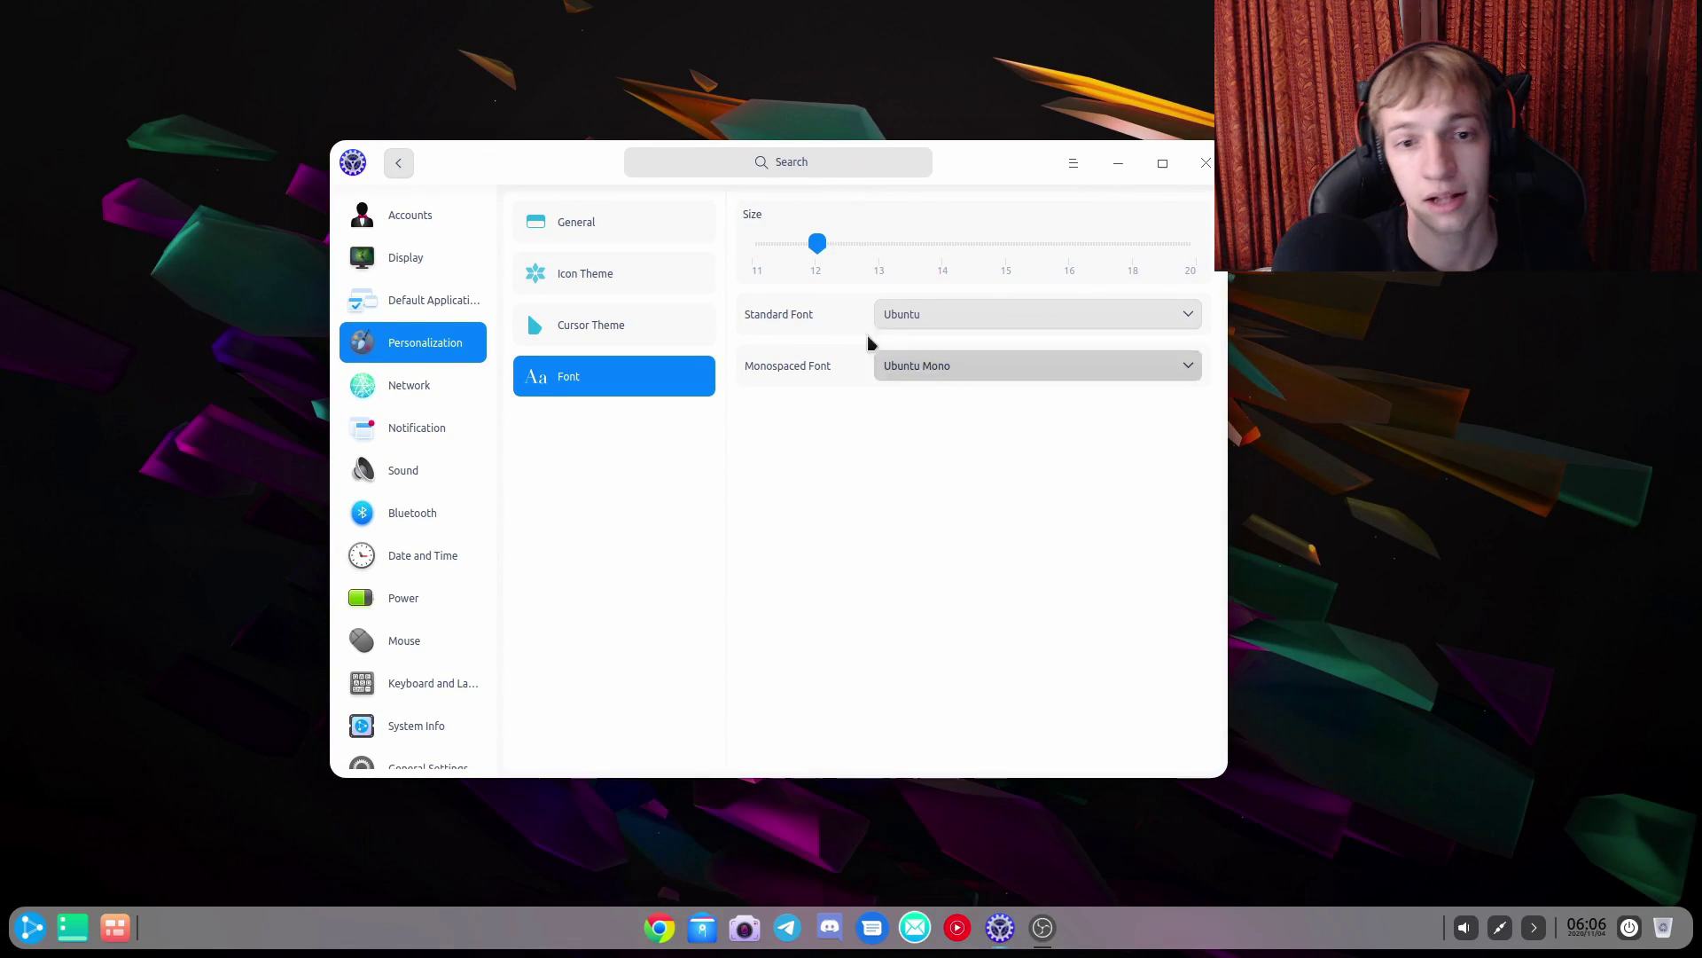
- Choose Ubuntu from the Standard Font dropdown
{"action": "scroll", "coordinate": [973, 327], "scroll_direction": "up", "scroll_amount": 20}
{"action": "left_click", "coordinate": [975, 326]}
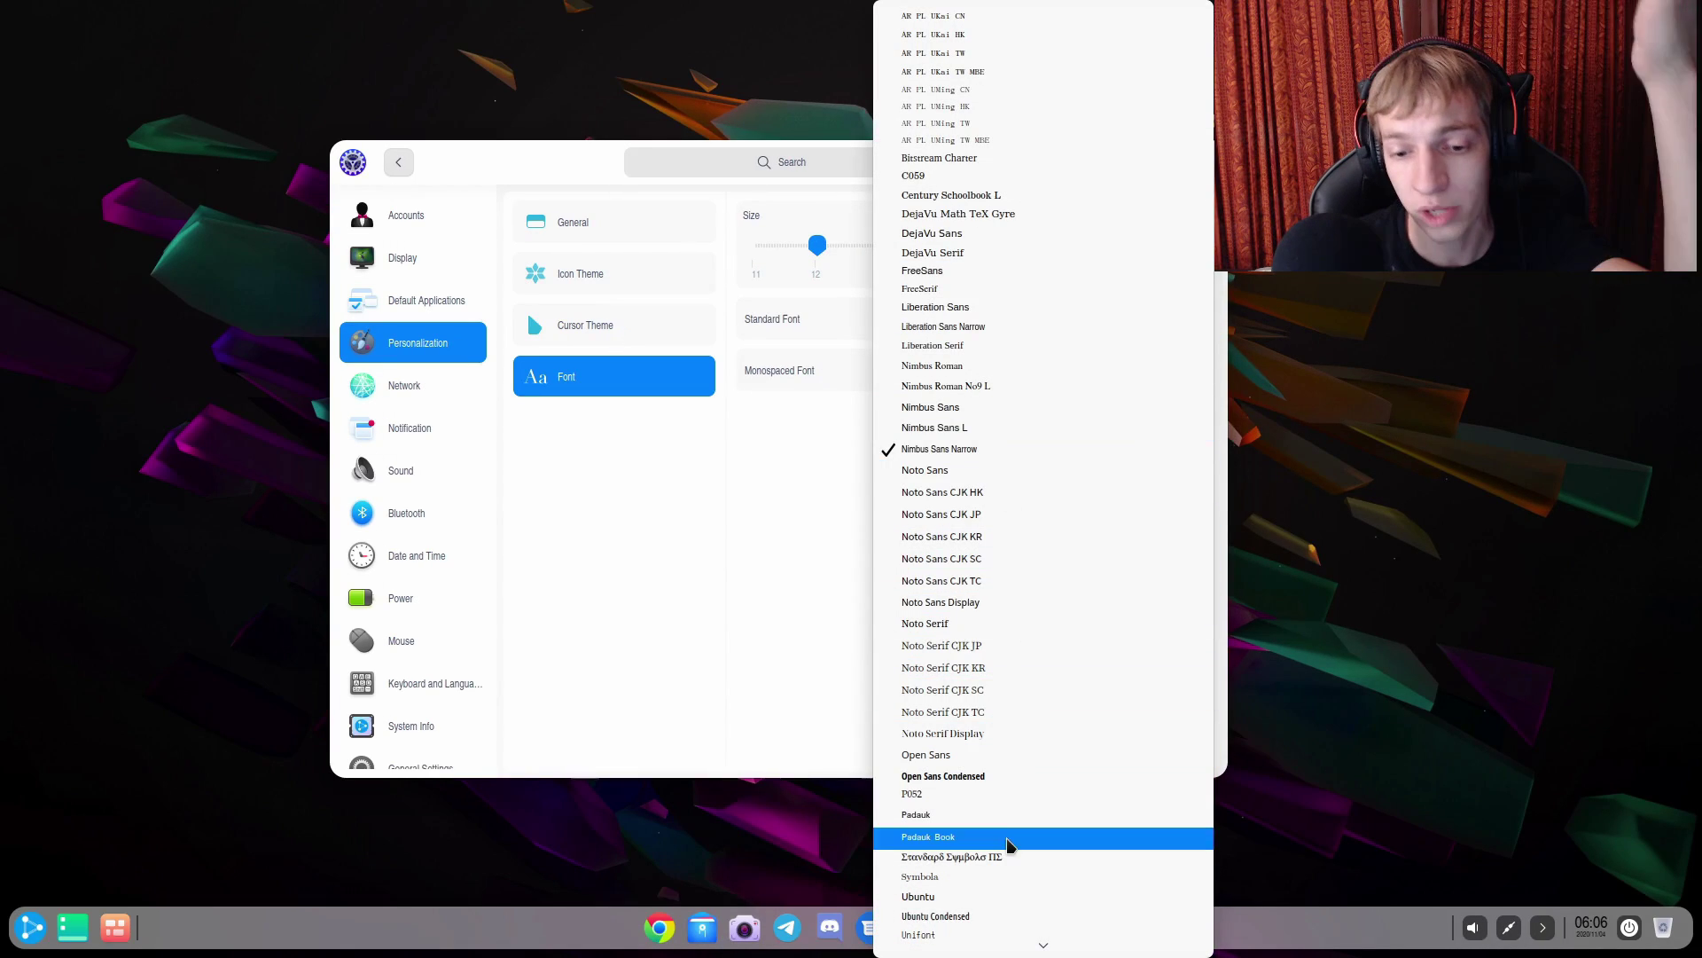
{"action": "left_click", "coordinate": [979, 900]}
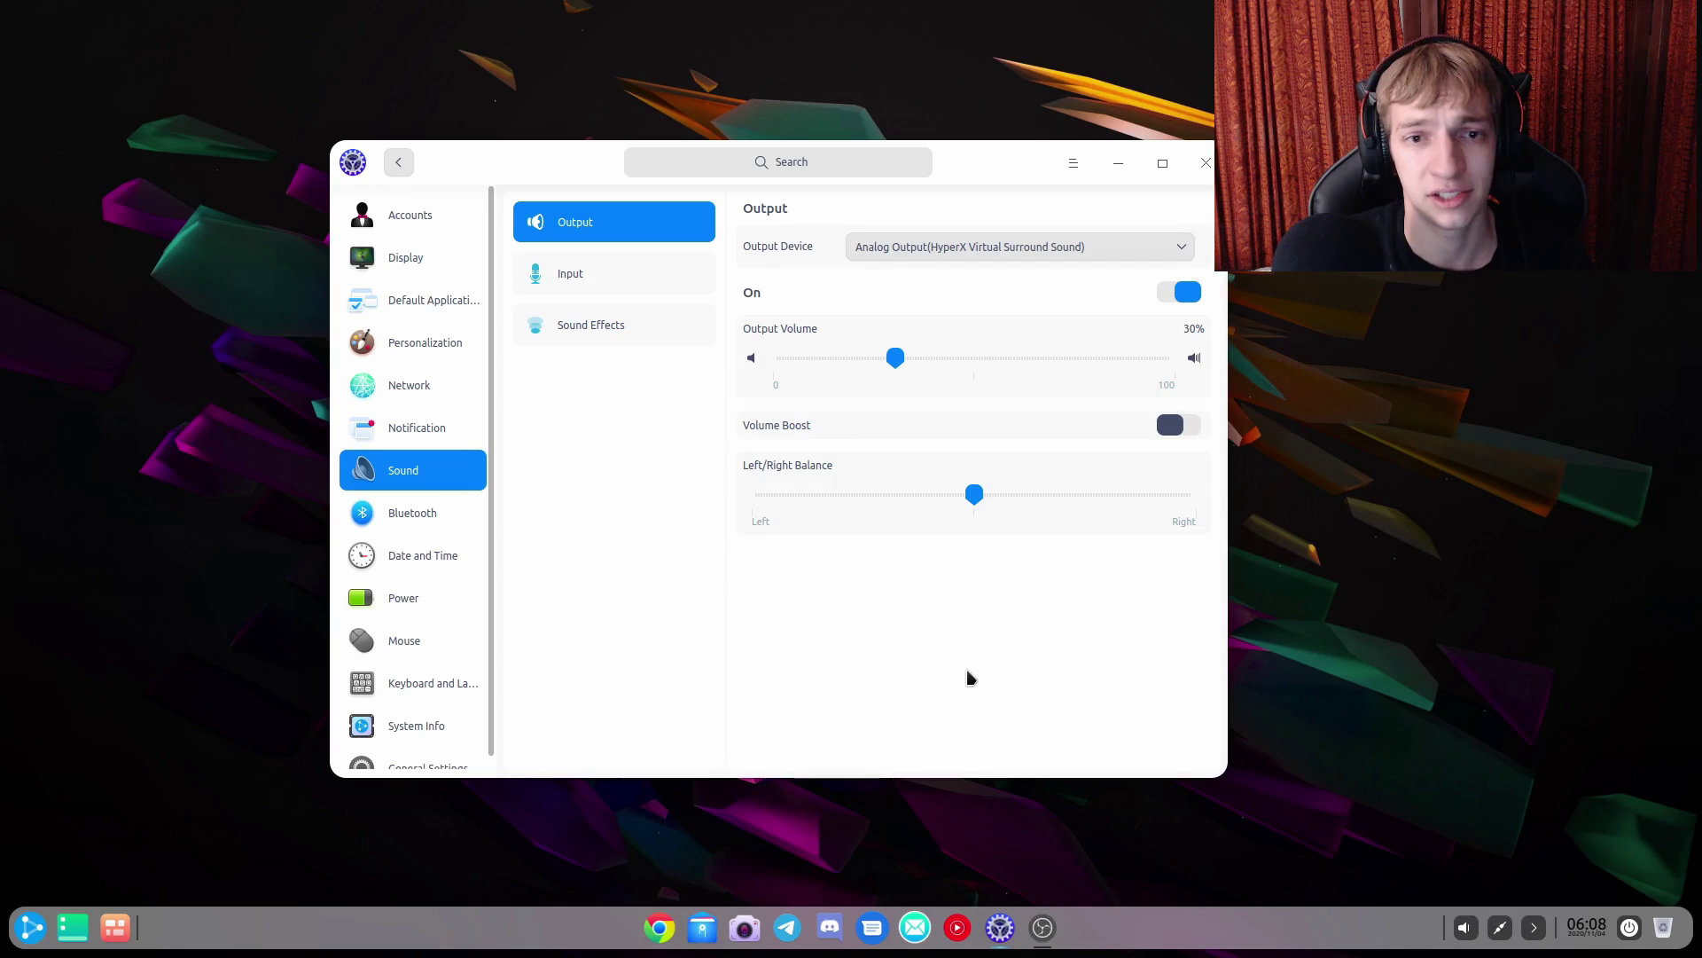
- Enable Automatic Noise Suppression under Sound Input, then go to Date and Time
{"action": "left_click", "coordinate": [536, 282]}
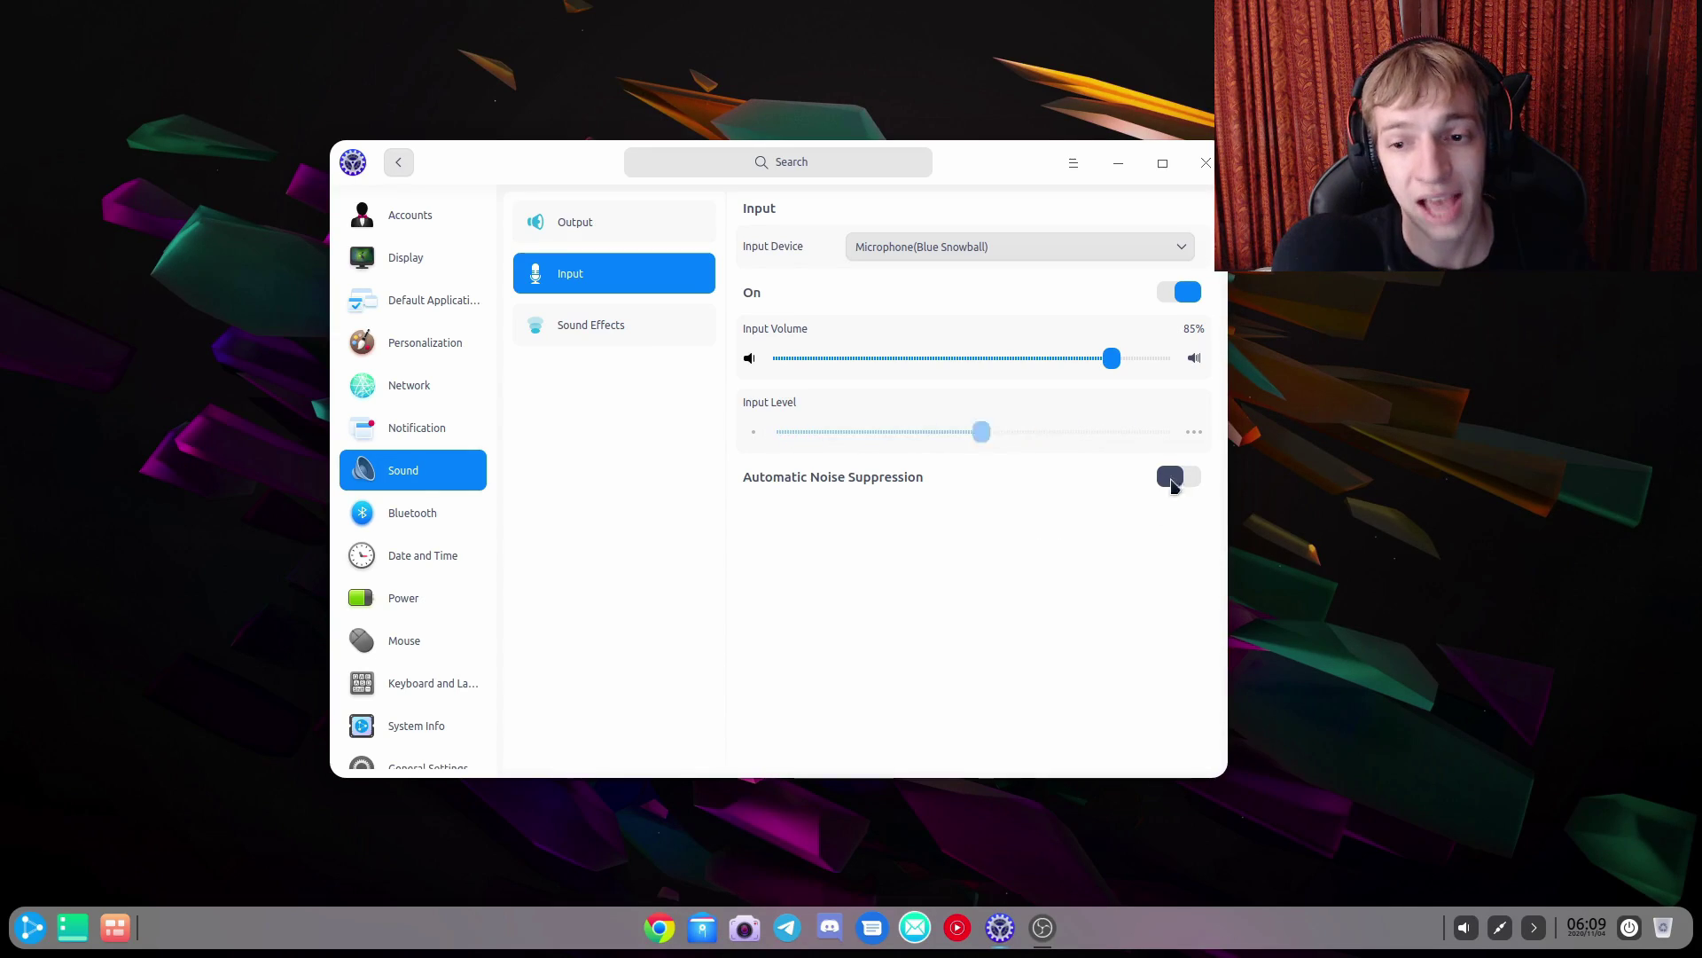
{"action": "left_click", "coordinate": [1185, 487]}
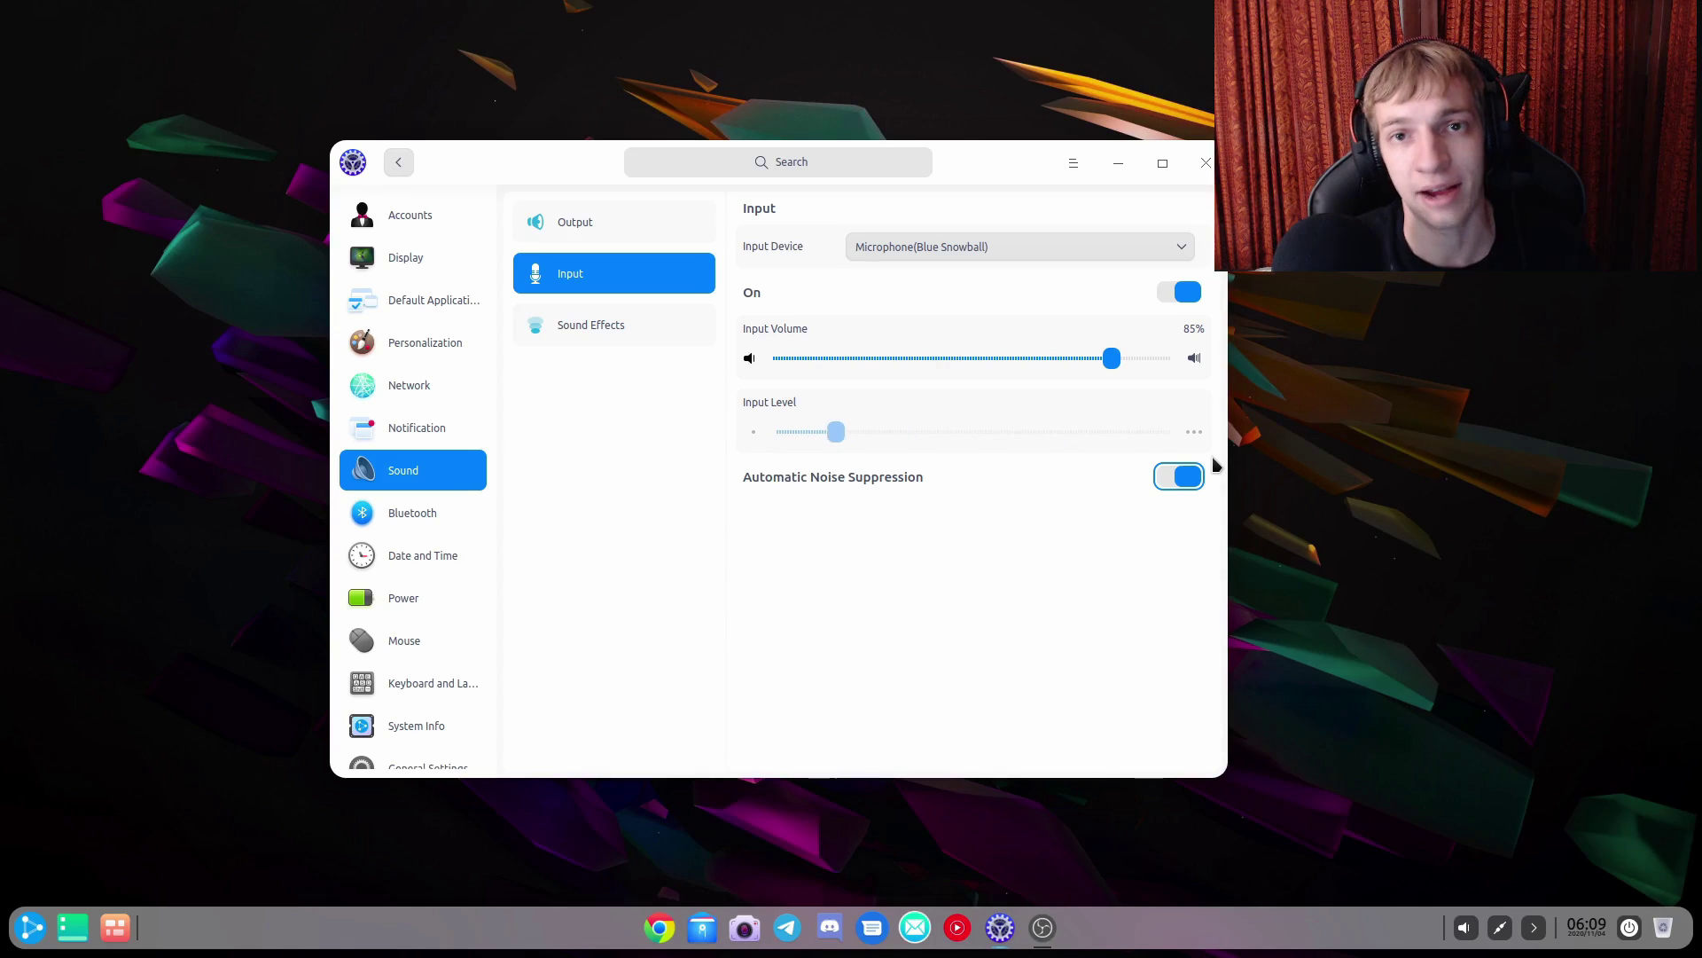
{"action": "left_click", "coordinate": [423, 555]}
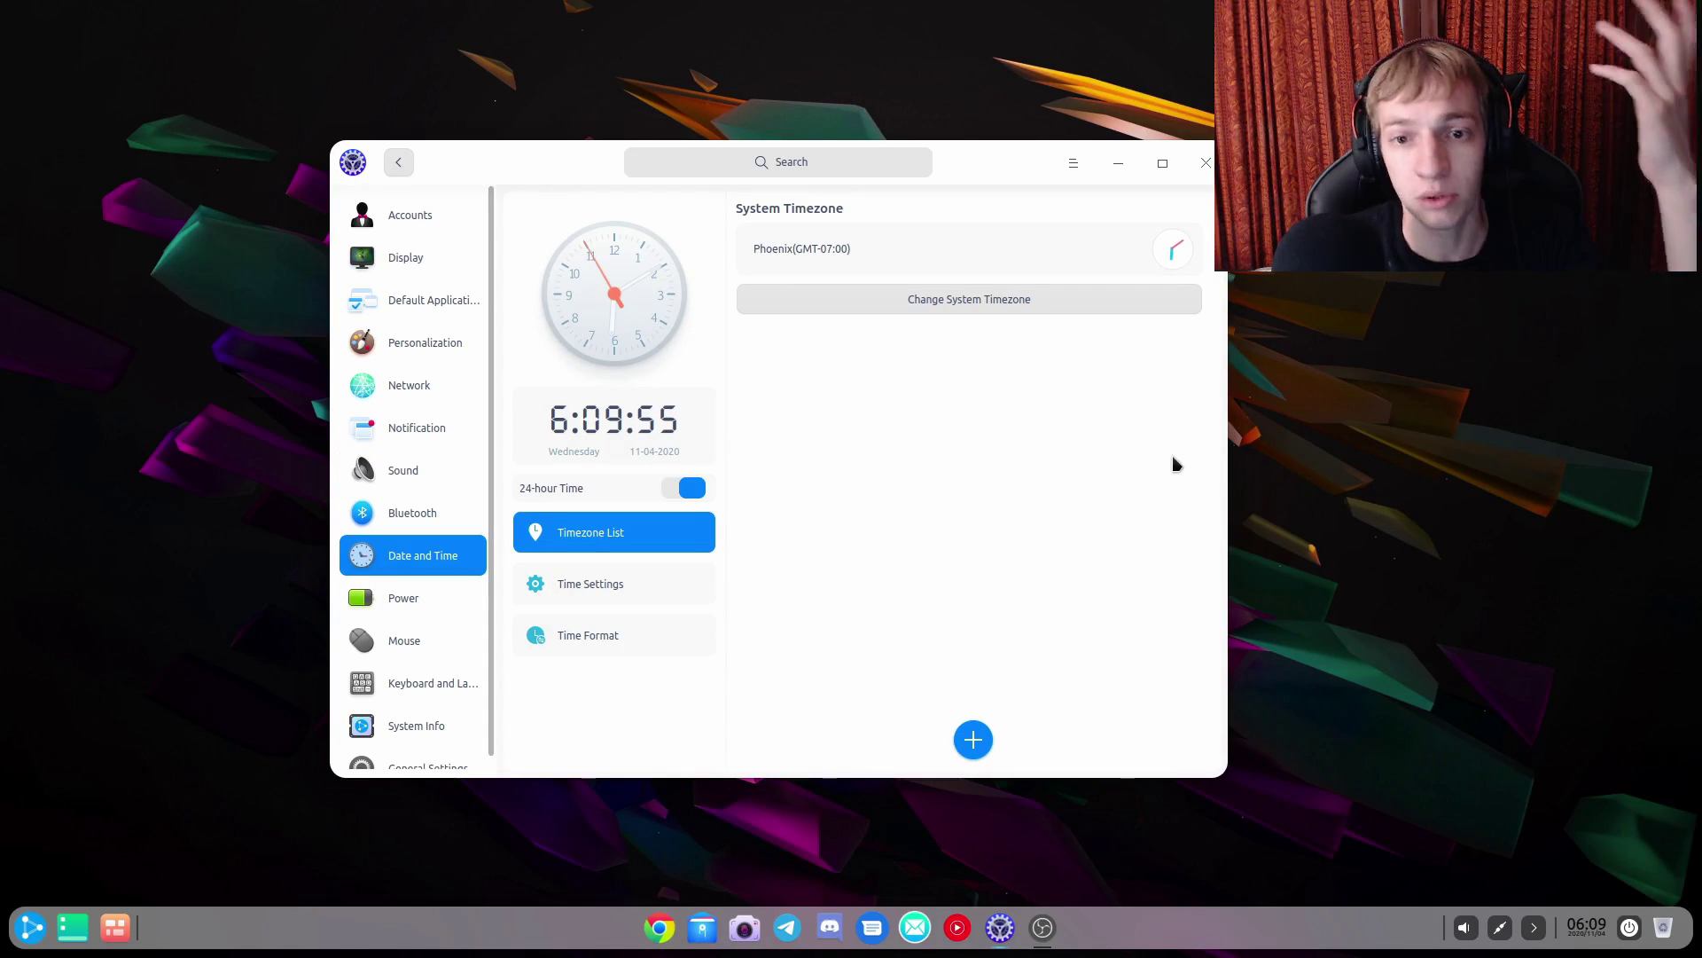